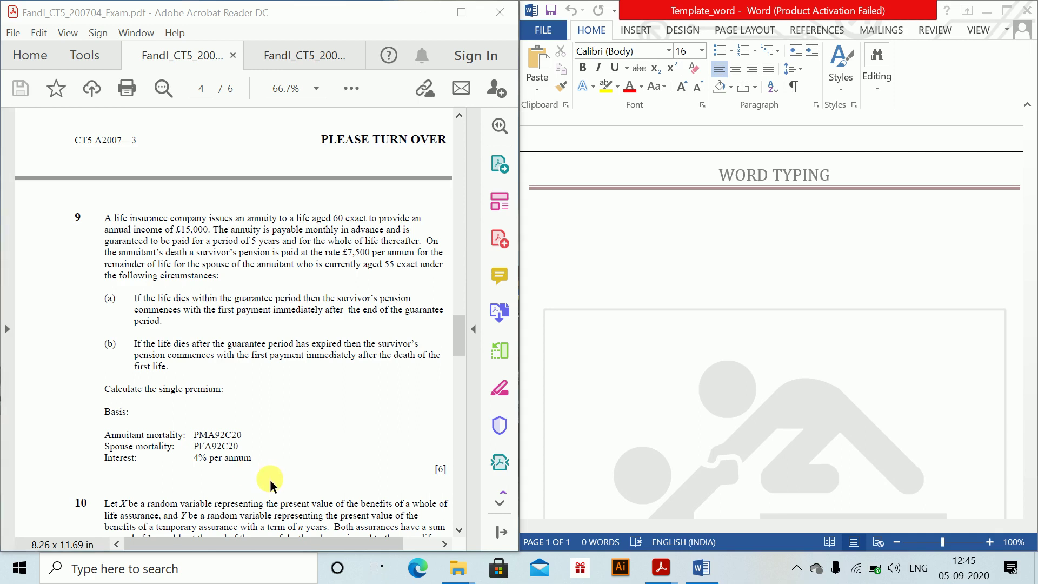
Step: Enter the heading "Question 1." in the document and start a new line below it
{"action": "left_click", "coordinate": [599, 242]}
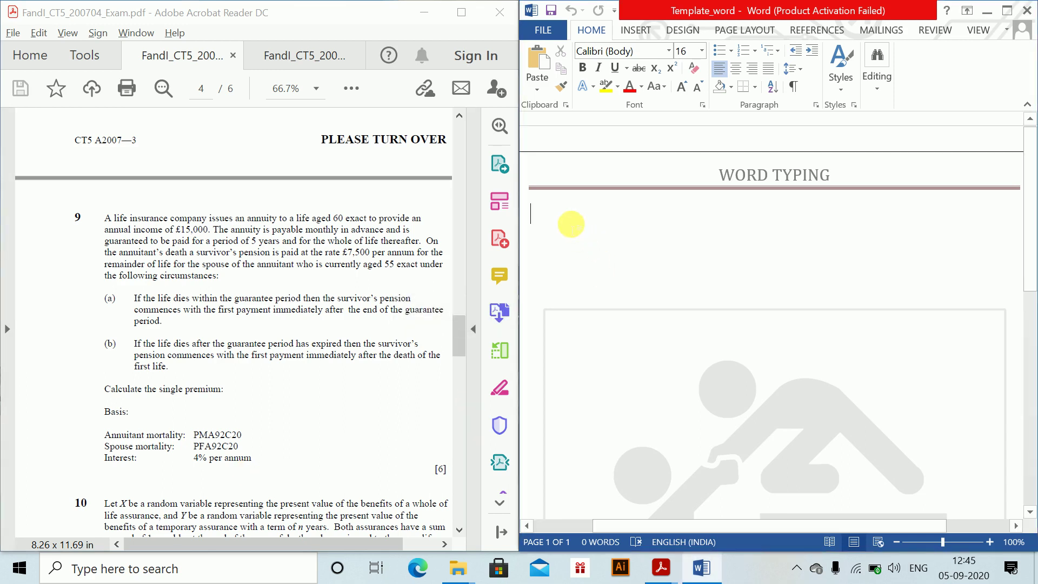
{"action": "type", "text": "Ques"}
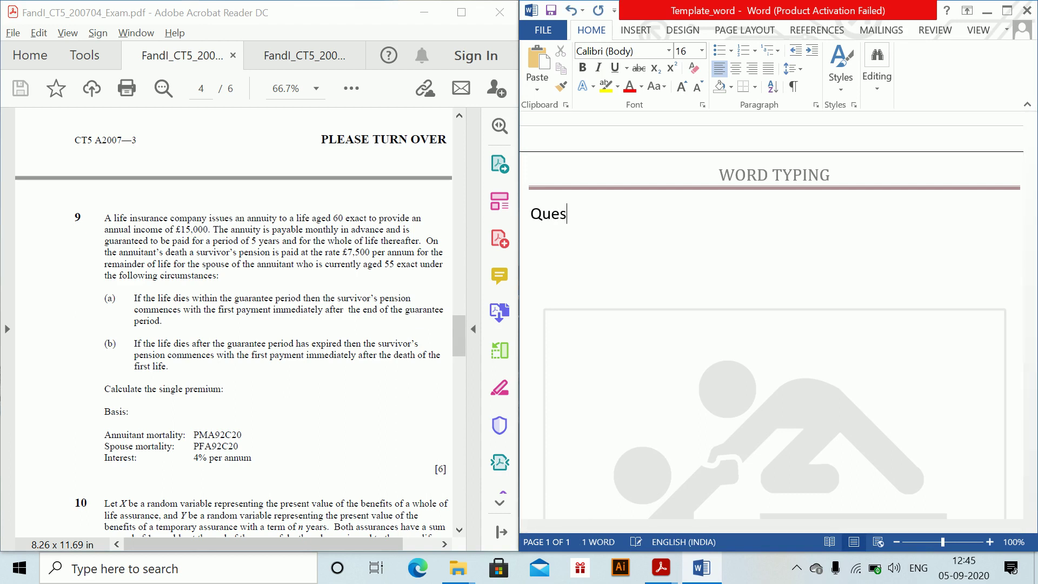
{"action": "type", "text": "yion 1."}
{"action": "key", "text": "Return"}
{"action": "key", "text": "Up"}
{"action": "key", "text": "Right"}
{"action": "key", "text": "Right"}
{"action": "key", "text": "Right"}
{"action": "key", "text": "Right"}
{"action": "key", "text": "Delete"}
{"action": "type", "text": "t"}
{"action": "key", "text": "Down"}
{"action": "left_click", "coordinate": [577, 231]}
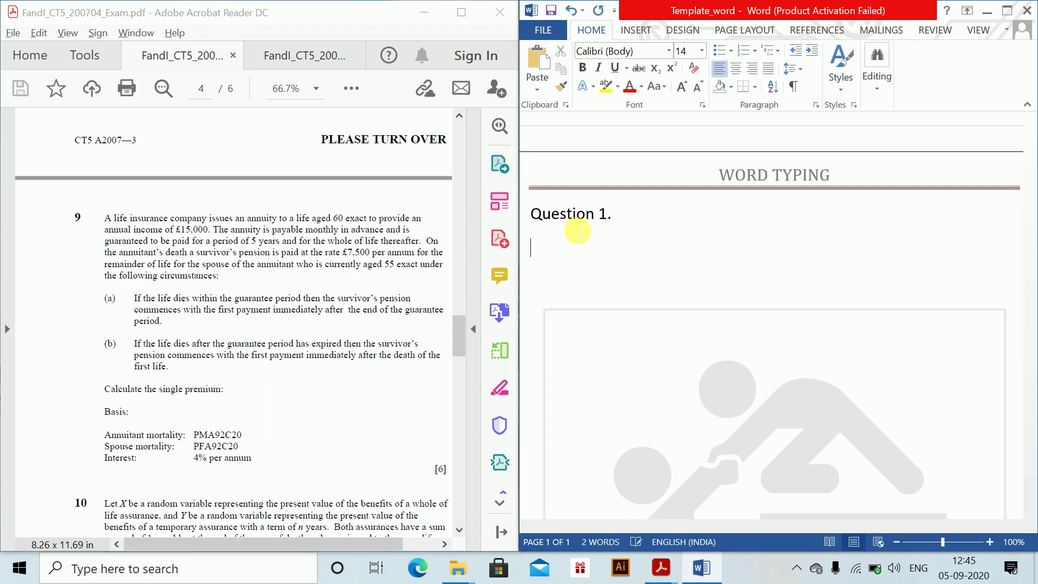
Step: Write the line "EPV of benefits = Premium" below the question heading and start a new line
{"action": "type", "text": "W"}
{"action": "key", "text": "BackSpace"}
{"action": "type", "text": "EP"}
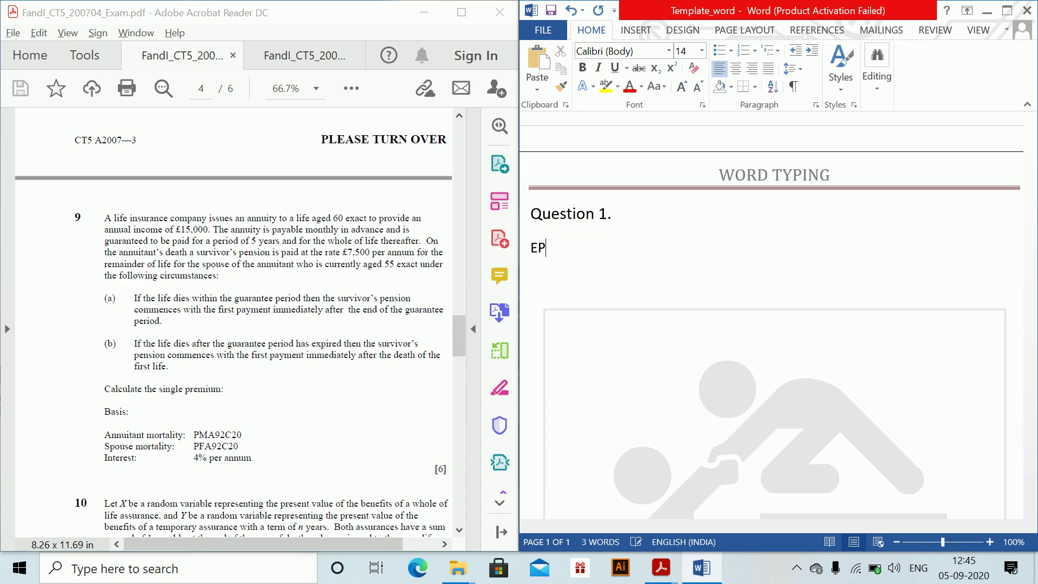
{"action": "type", "text": "V of benefits = "}
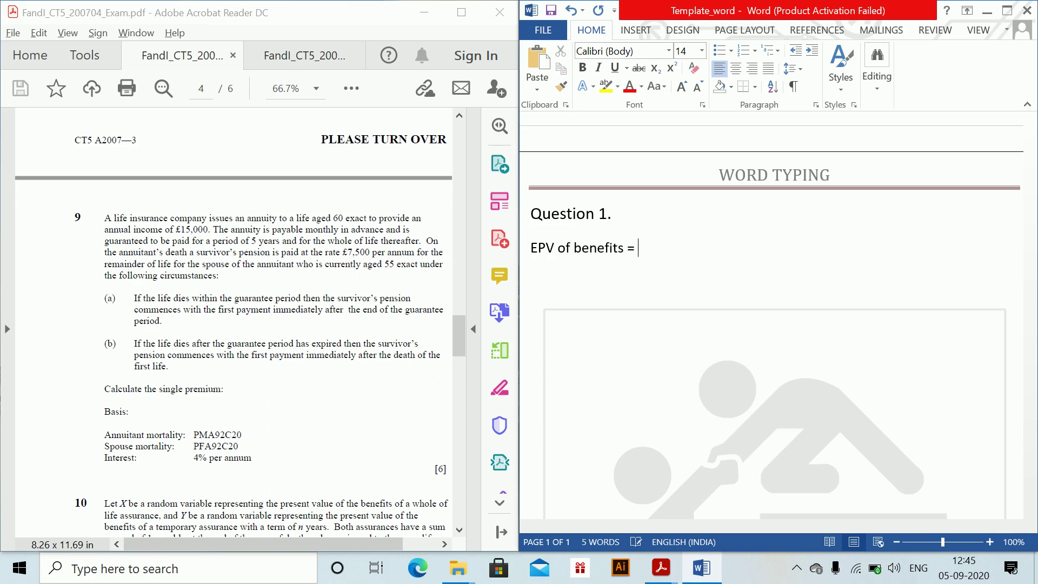
{"action": "type", "text": "Premiu"}
{"action": "key", "text": "BackSpace"}
{"action": "type", "text": "ium"}
{"action": "key", "text": "Return"}
Step: Insert an equation below the text line and begin it with P = 15000 and an opening parenthesis
{"action": "key", "text": "alt+equal"}
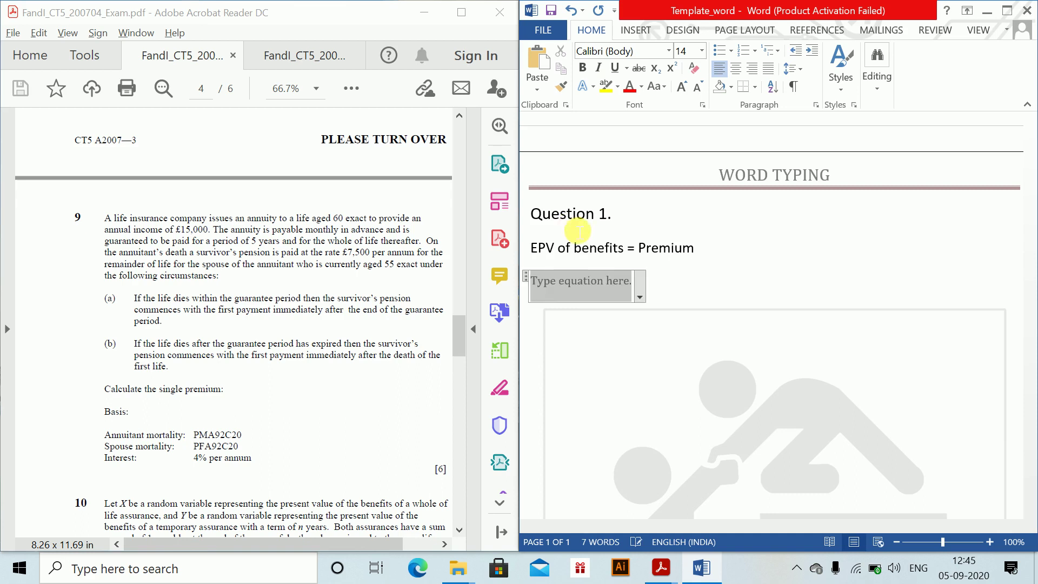
{"action": "type", "text": "P = "}
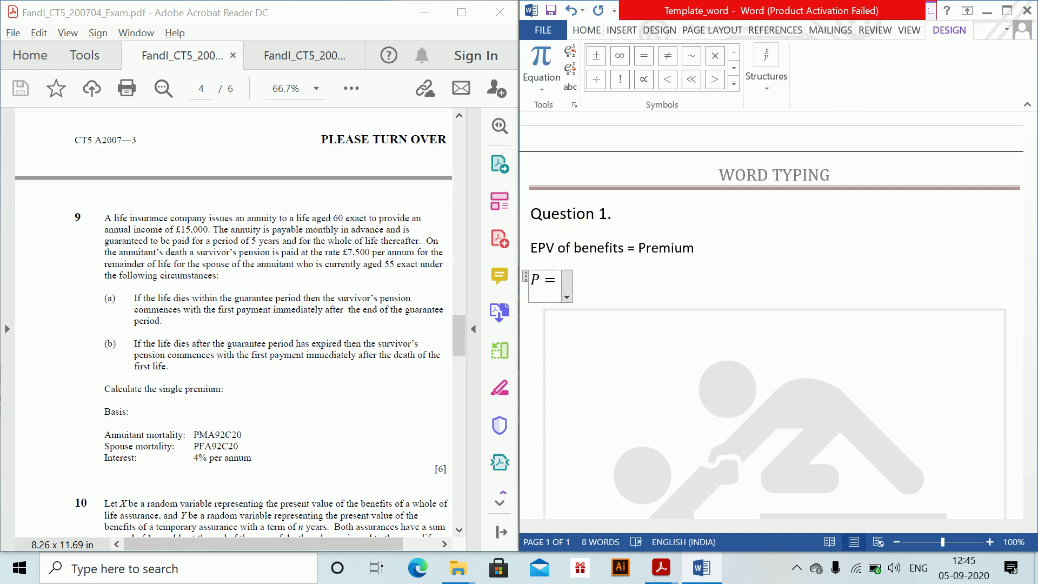
{"action": "type", "text": "15000 "}
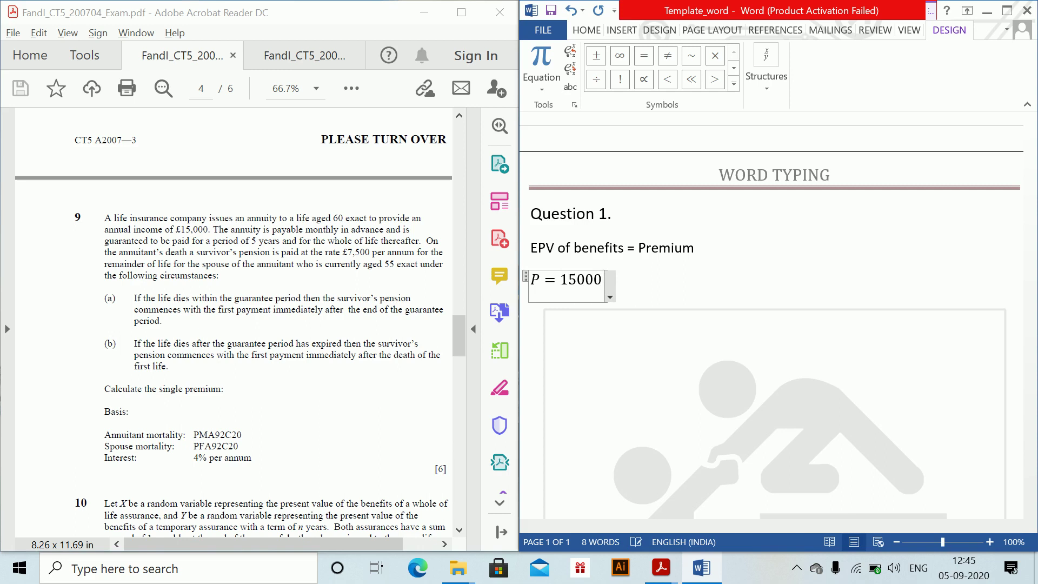
{"action": "type", "text": "*"}
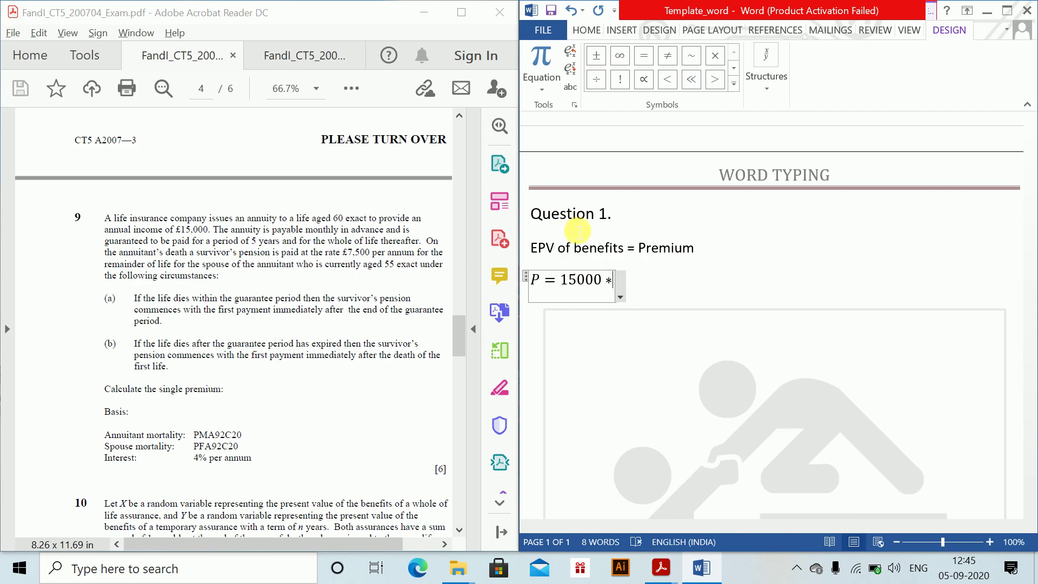
{"action": "key", "text": "BackSpace"}
{"action": "type", "text": "("}
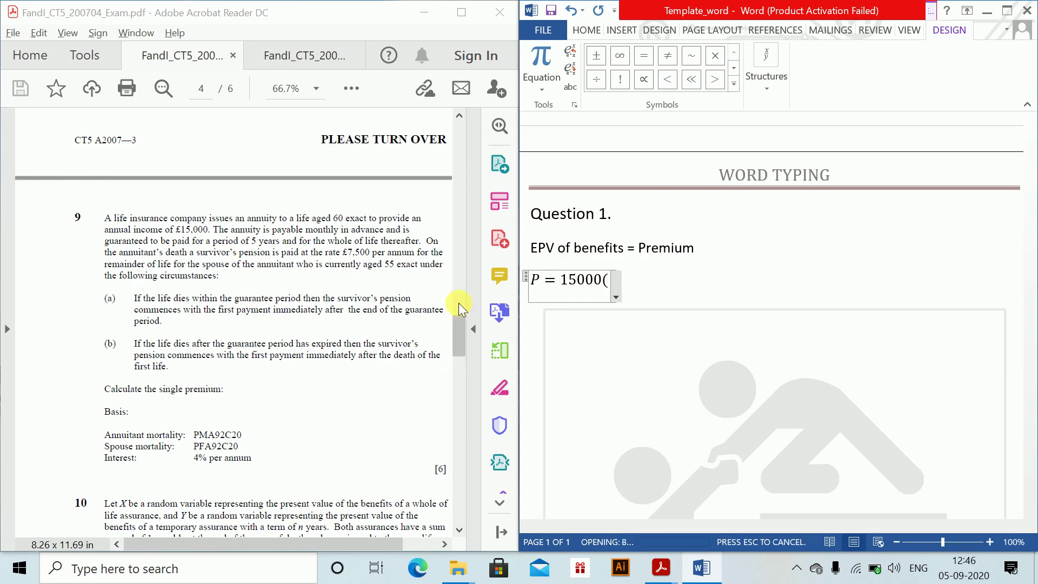
{"action": "left_click", "coordinate": [606, 282]}
{"action": "type", "text": "a_n⌉"}
{"action": "type", "text": "n"}
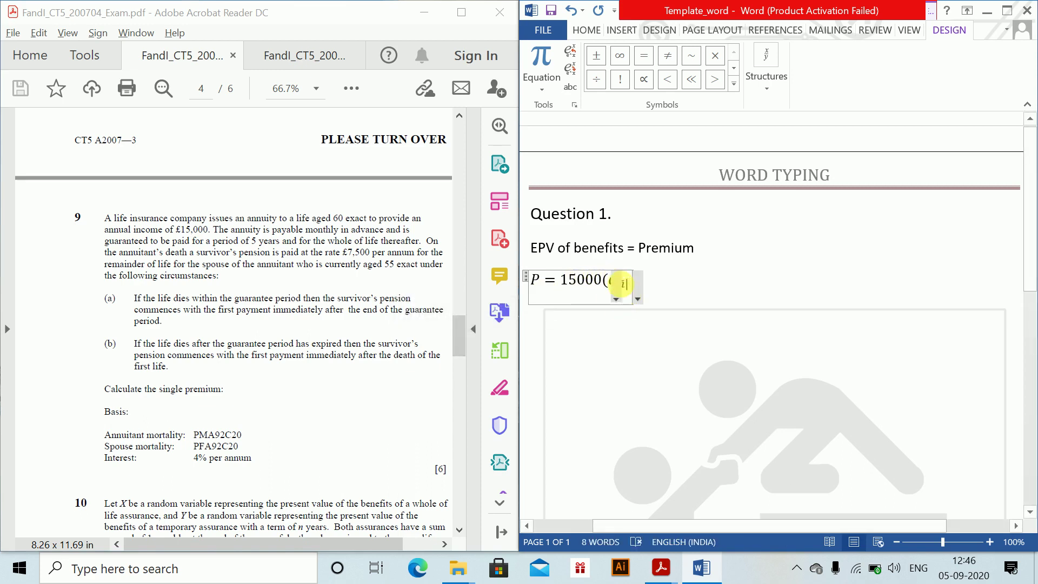
{"action": "key", "text": "ctrl+z"}
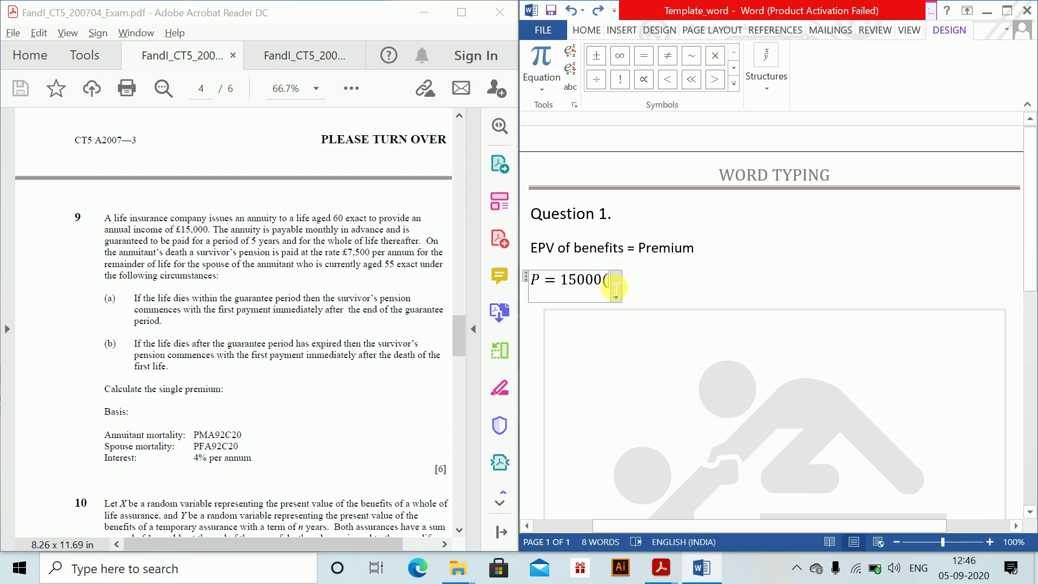
Step: Add the letter a with a double-dot accent after the opening parenthesis in the equation
{"action": "key", "text": "F3"}
{"action": "type", "text": "a"}
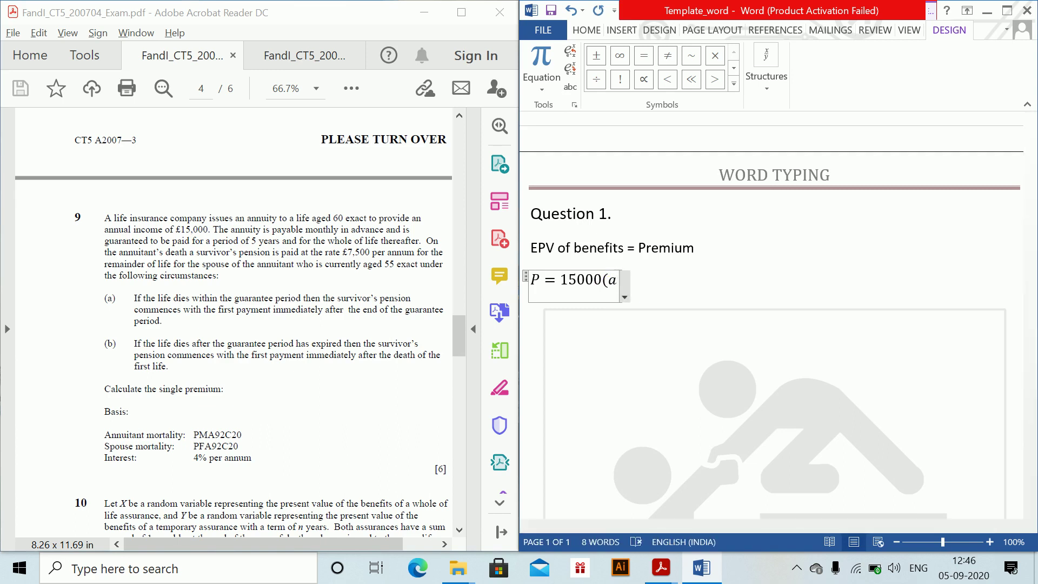
{"action": "type", "text": "ddot"}
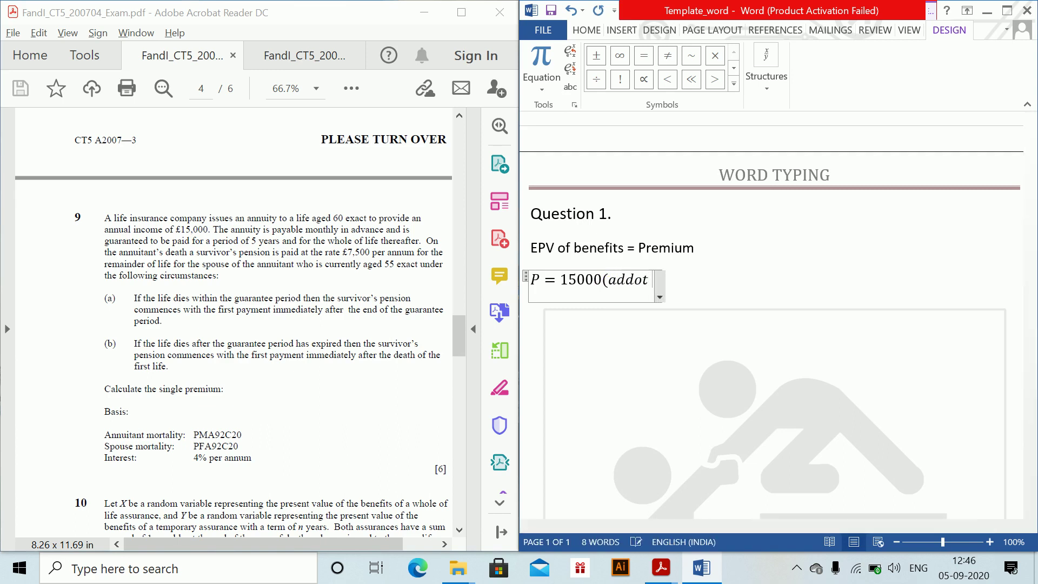
{"action": "key", "text": "BackSpace"}
{"action": "key", "text": "BackSpace"}
{"action": "key", "text": "BackSpace"}
{"action": "key", "text": "BackSpace"}
{"action": "key", "text": "BackSpace"}
{"action": "type", "text": "\\ddot"}
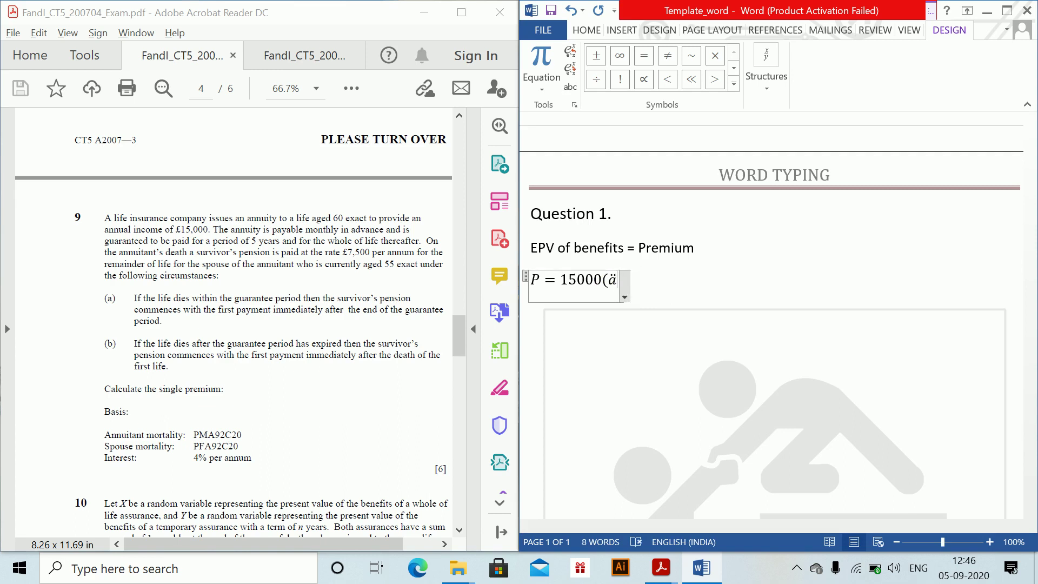
Step: Give the double-dotted a an annuity-certain subscript of 5 with the angle bar and a superscript of (12)
{"action": "type", "text": " _(5)"}
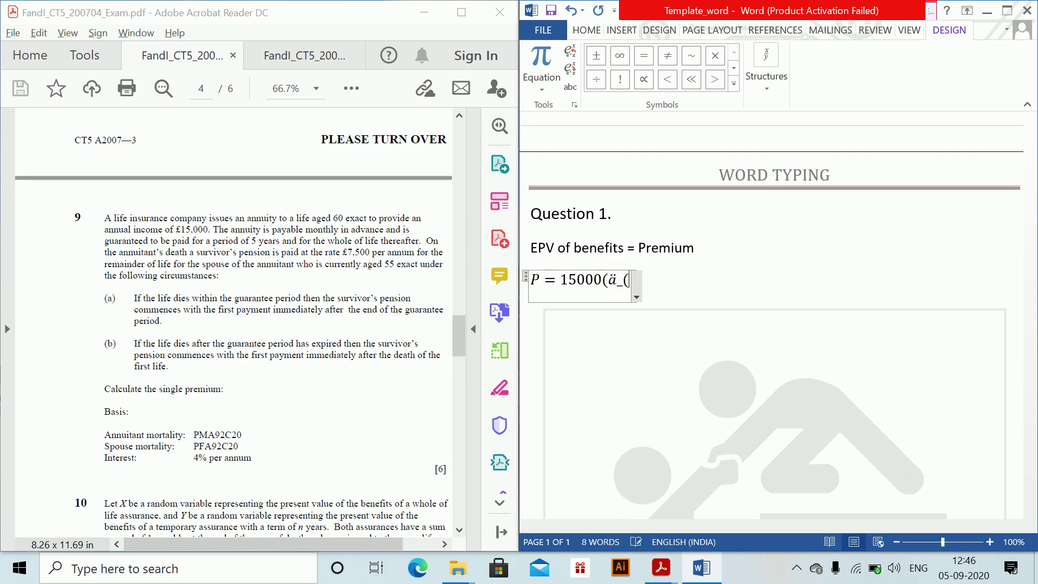
{"action": "key", "text": "BackSpace"}
{"action": "type", "text": "\\ba"}
{"action": "key", "text": "BackSpace"}
{"action": "key", "text": "BackSpace"}
{"action": "key", "text": "BackSpace"}
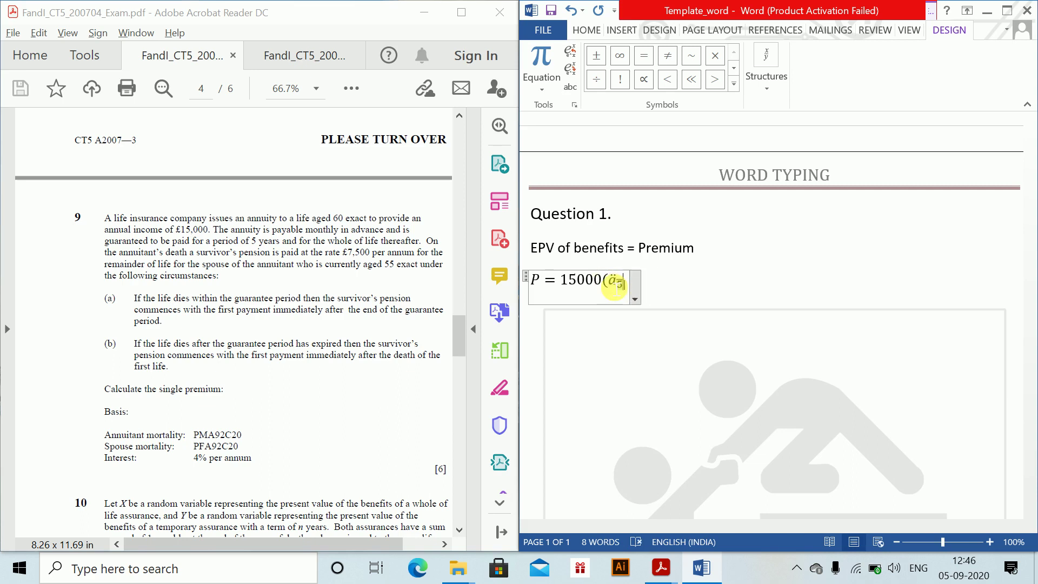
{"action": "key", "text": "Right"}
{"action": "type", "text": "^"}
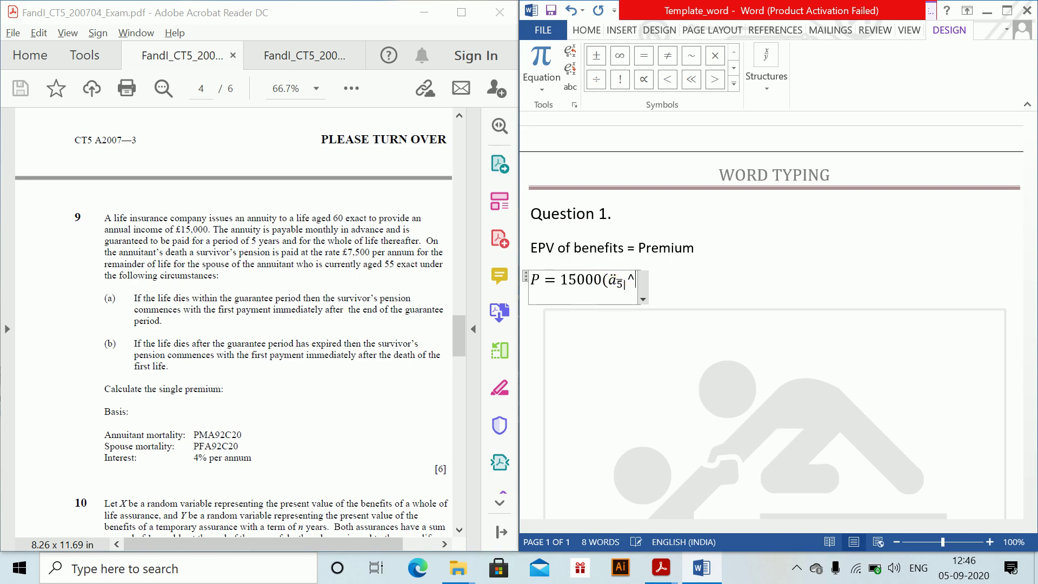
{"action": "type", "text": "((12)) "}
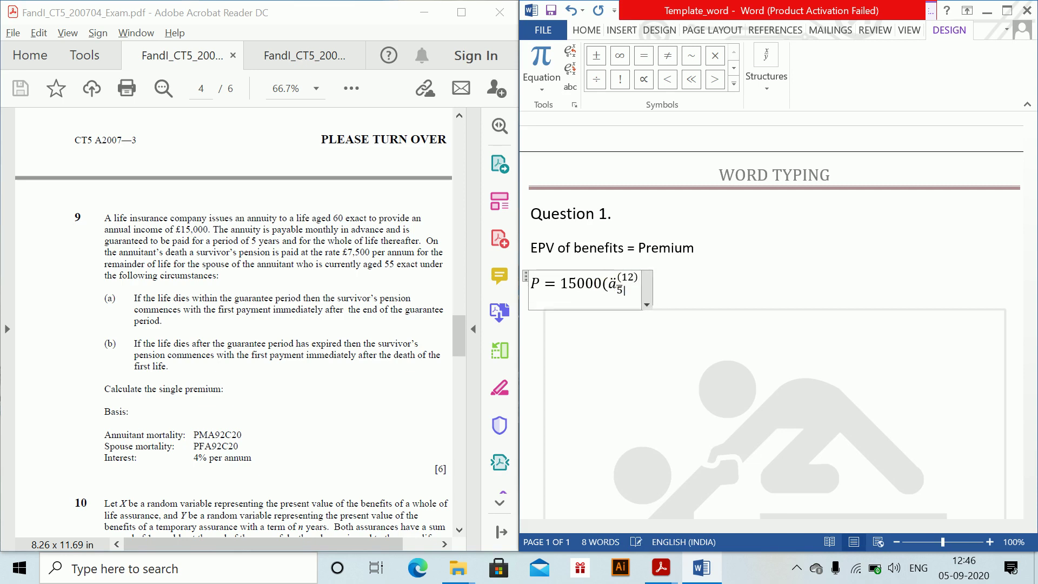
Step: Append + v^5 and the survival probability p with pre-subscript 5 and subscript 60 to the equation
{"action": "type", "text": "+v^5"}
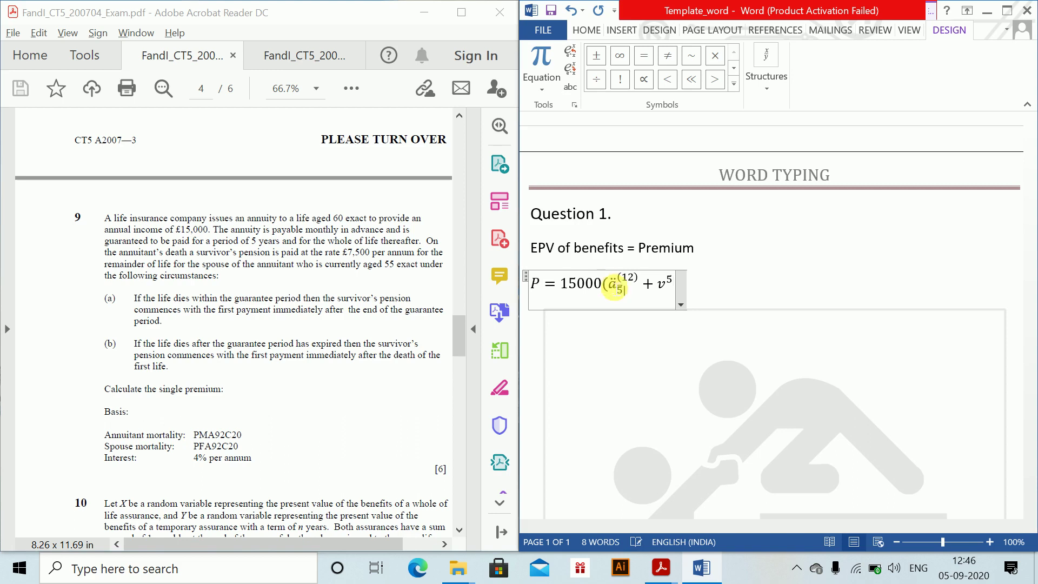
{"action": "key", "text": "Right"}
{"action": "type", "text": "_np_x"}
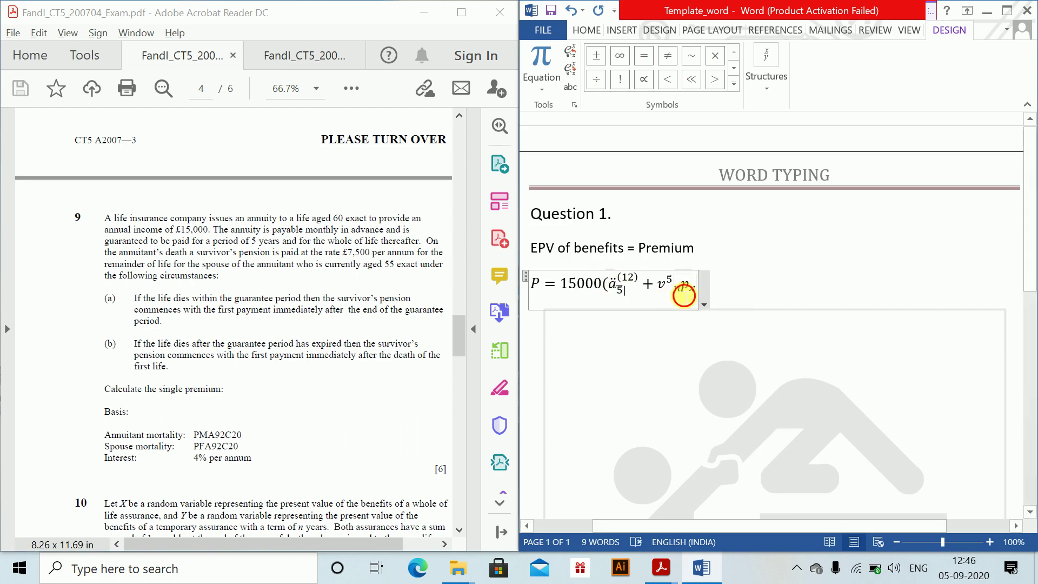
{"action": "left_click", "coordinate": [681, 291]}
{"action": "key", "text": "BackSpace"}
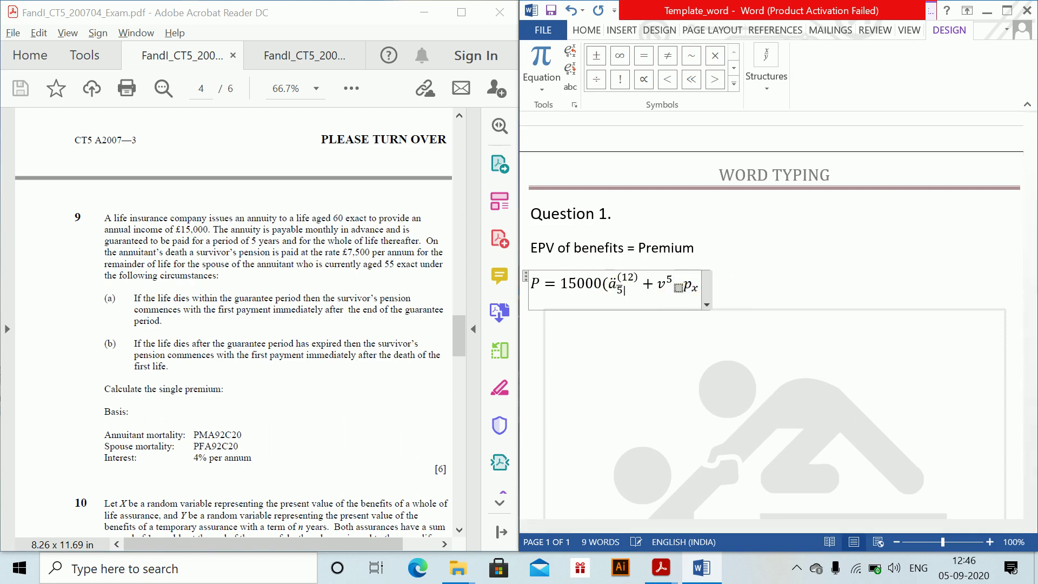
{"action": "type", "text": "5"}
{"action": "key", "text": "Right"}
{"action": "key", "text": "BackSpace"}
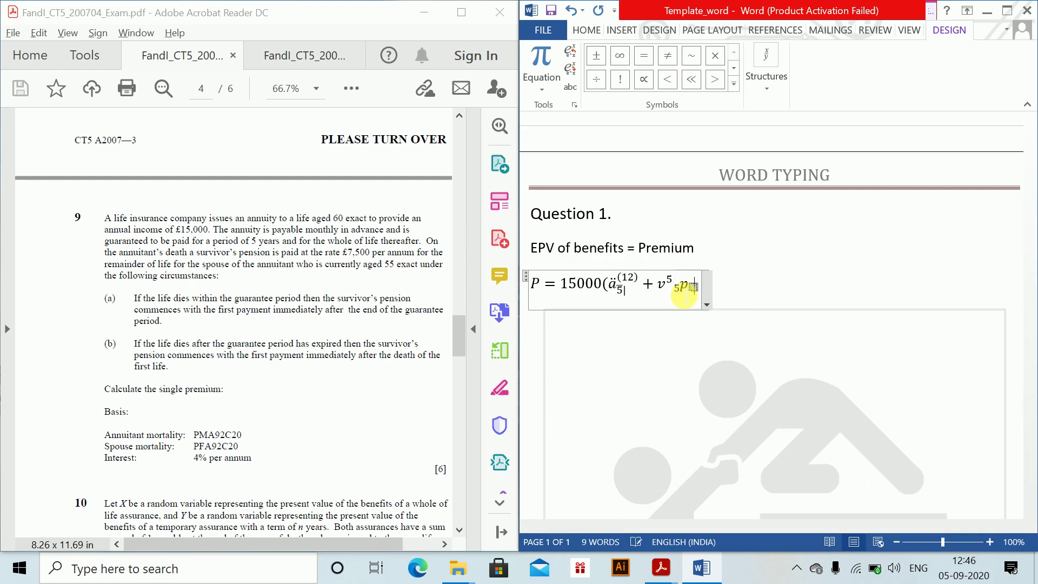
{"action": "type", "text": "60"}
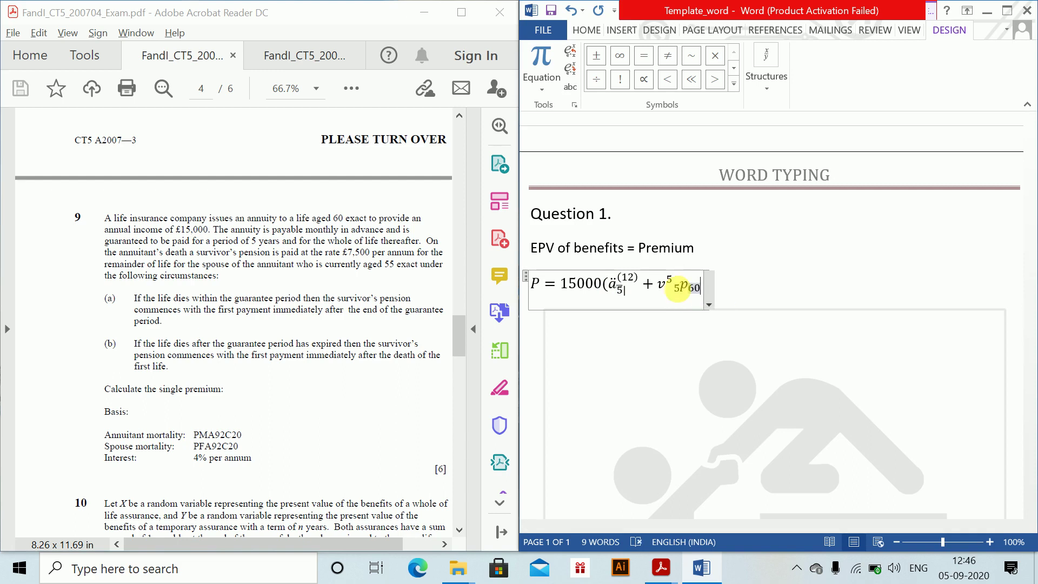
{"action": "key", "text": "Right"}
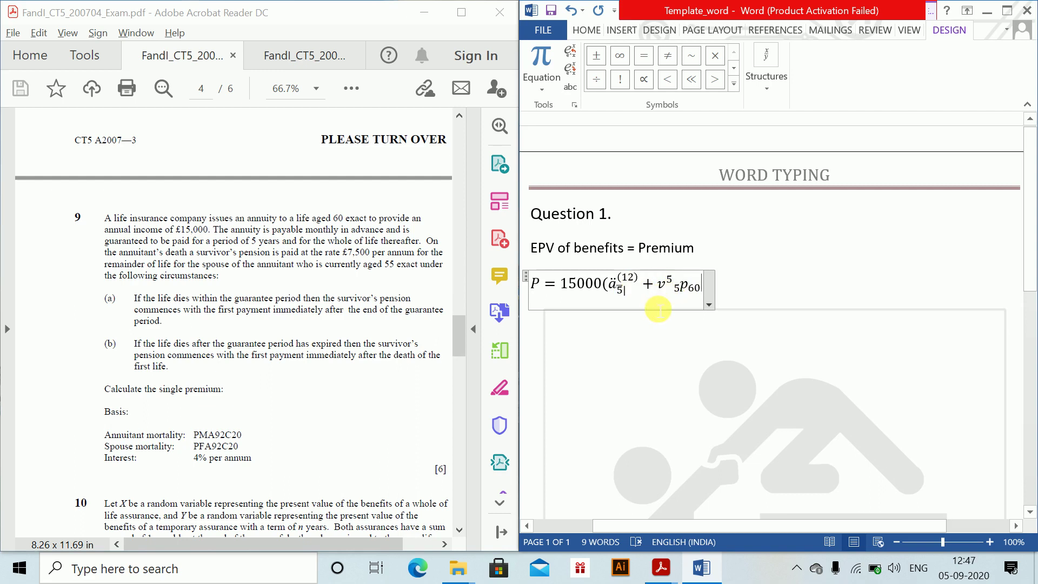
{"action": "type", "text": "d\\ddo"}
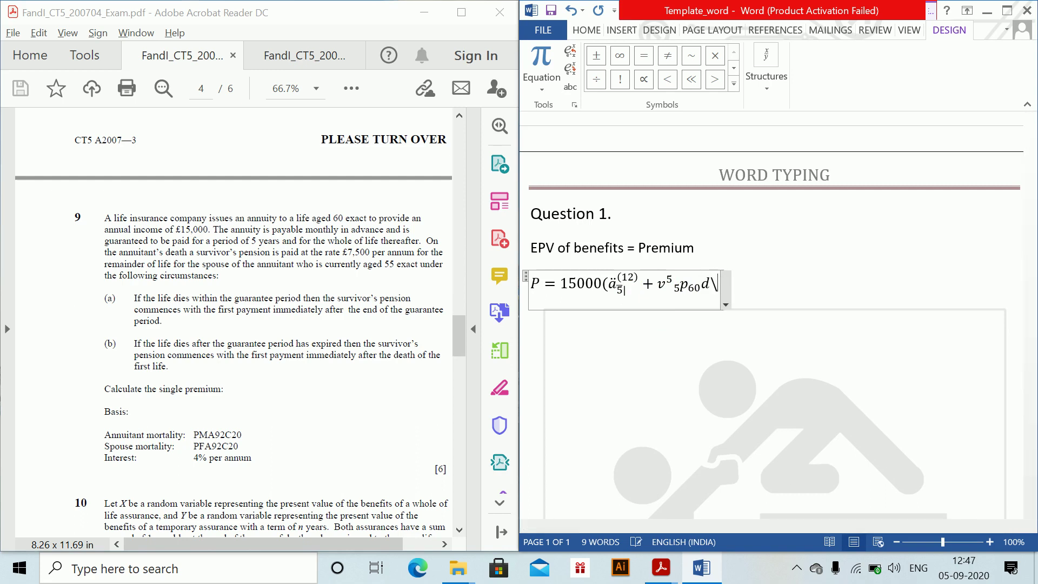
{"action": "key", "text": "BackSpace"}
{"action": "key", "text": "BackSpace"}
{"action": "key", "text": "BackSpace"}
{"action": "key", "text": "BackSpace"}
{"action": "key", "text": "BackSpace"}
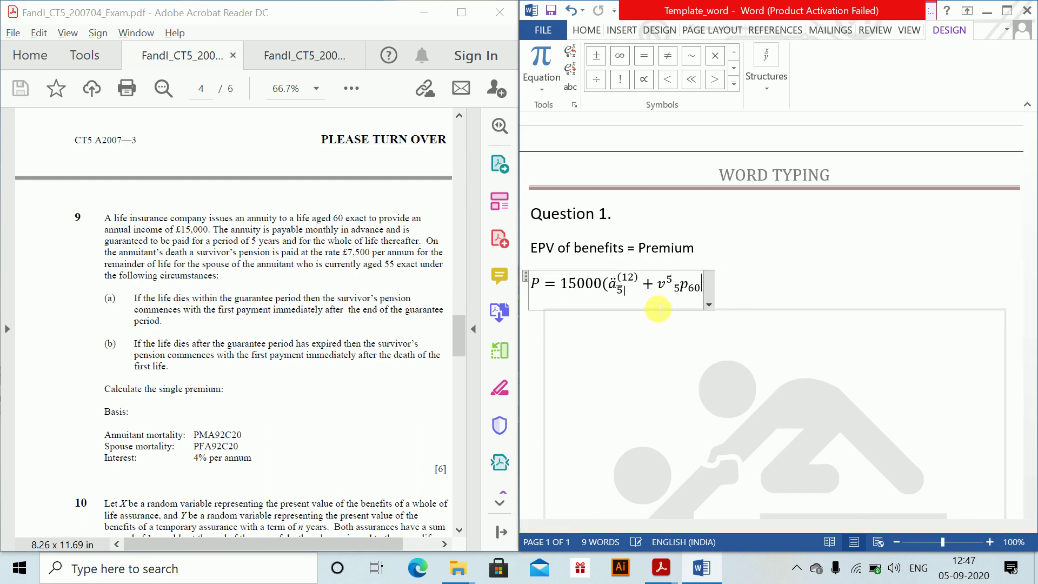
Step: Append a double-dotted a with subscript 65 and superscript (12) after the survival probability
{"action": "type", "text": "a\\ddot "}
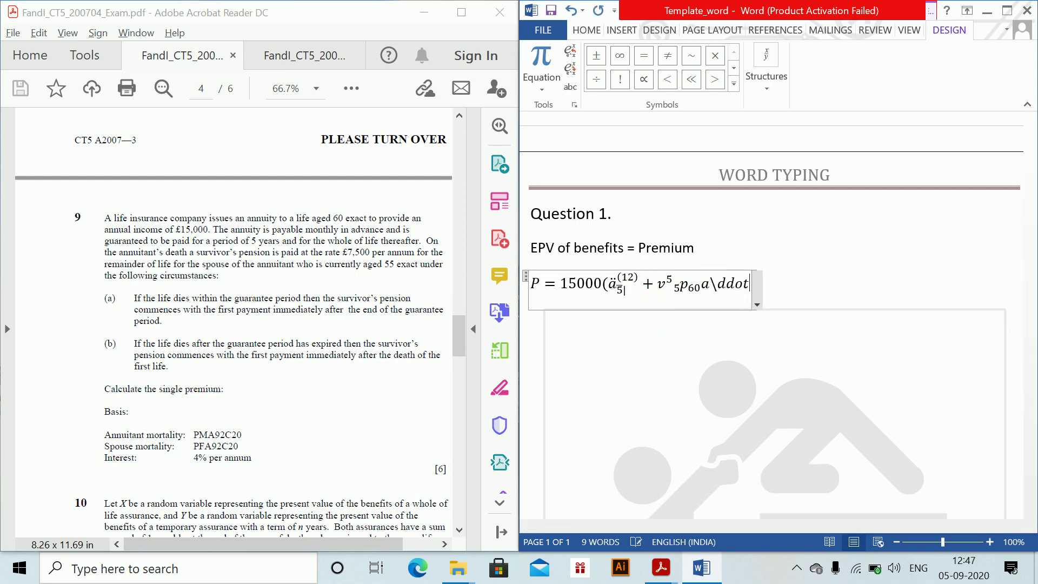
{"action": "type", "text": "_65"}
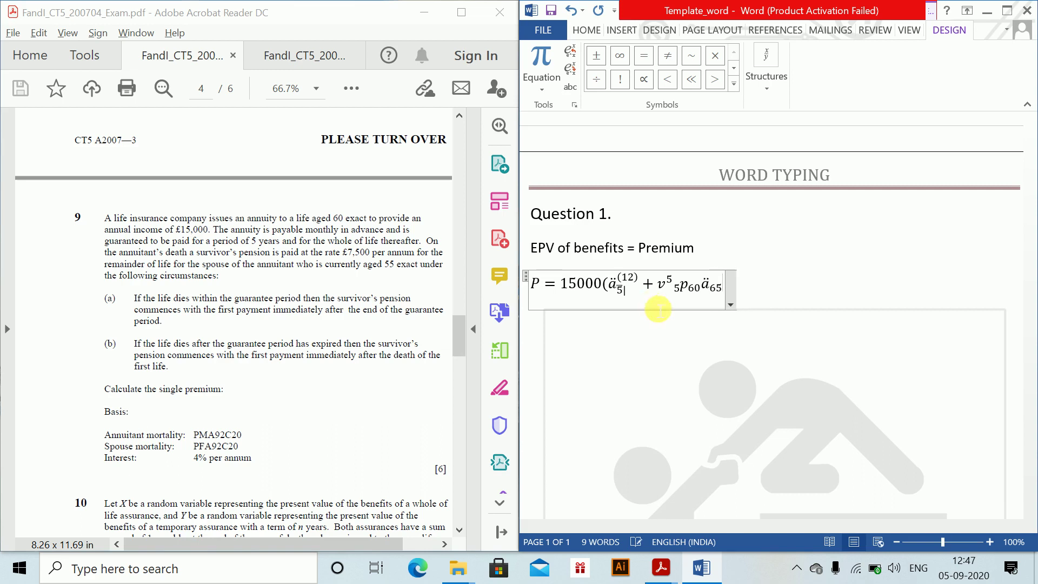
{"action": "type", "text": "^((12"}
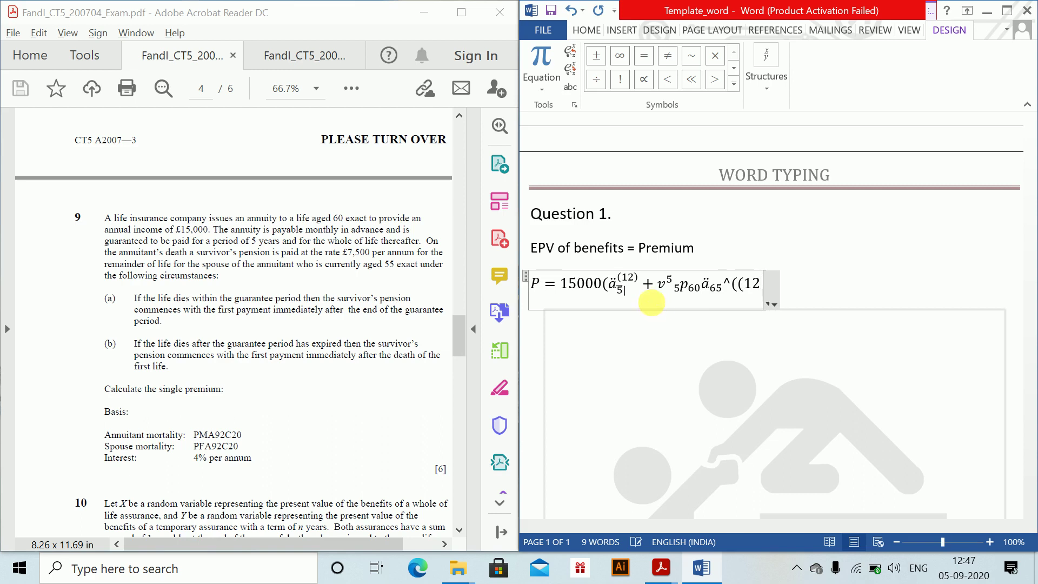
{"action": "type", "text": ")) "}
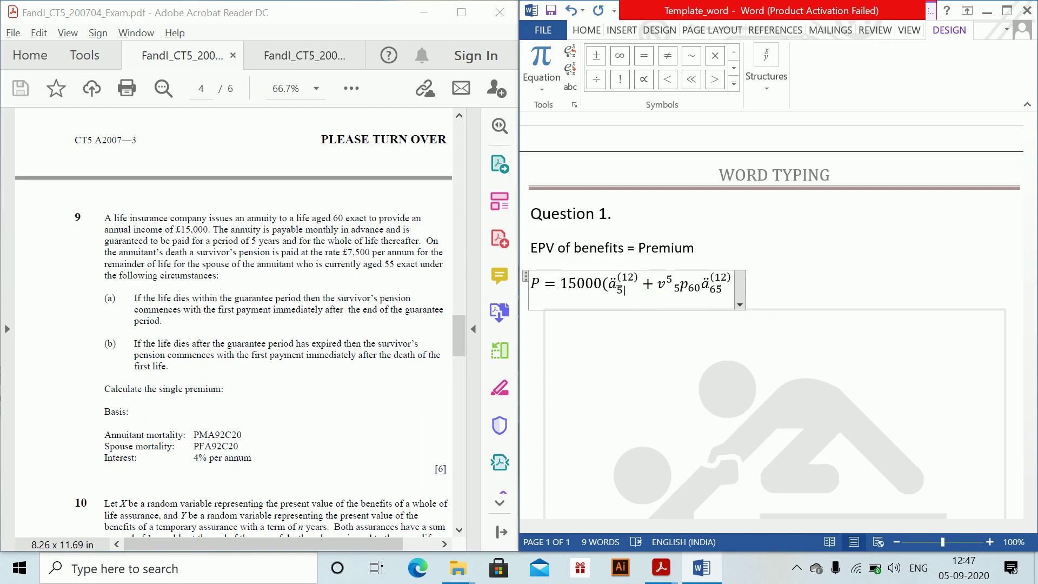
Step: Close the parenthesis and append + 7500v^5 to the premium equation
{"action": "type", "text": ")+70000"}
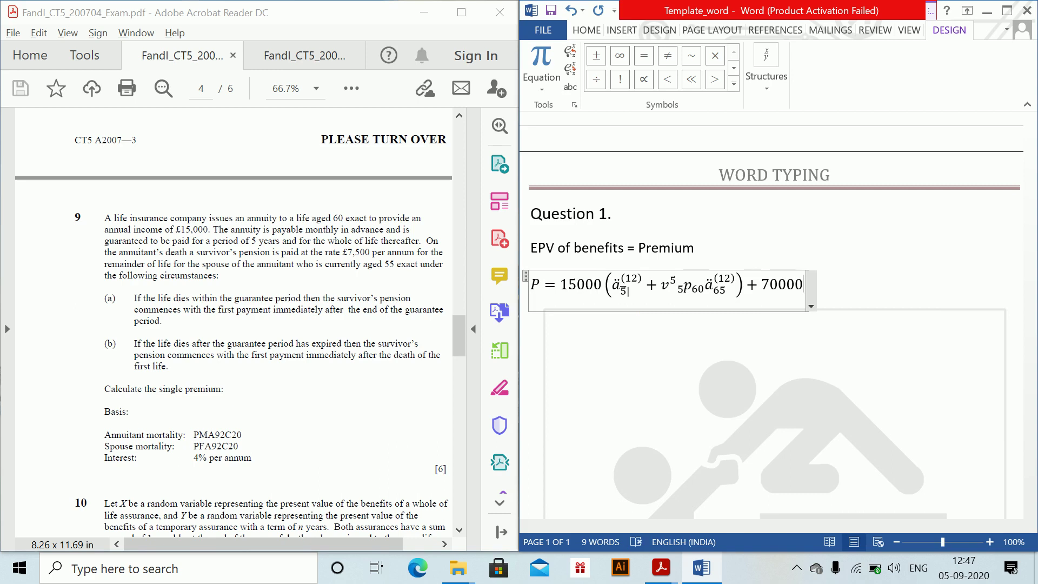
{"action": "key", "text": "BackSpace"}
{"action": "key", "text": "BackSpace"}
{"action": "key", "text": "BackSpace"}
{"action": "key", "text": "BackSpace"}
{"action": "type", "text": "500"}
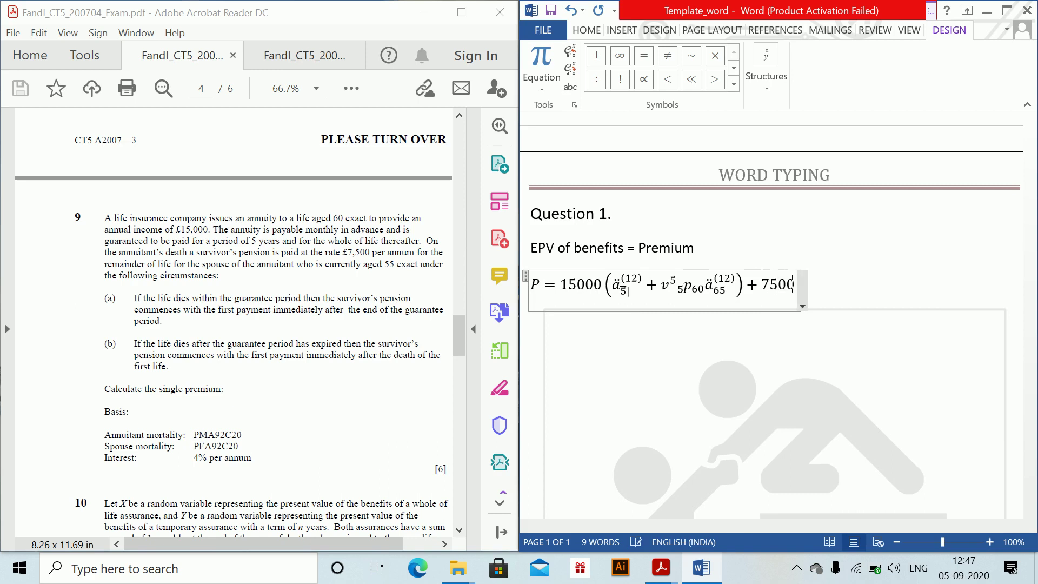
{"action": "type", "text": "v^5"}
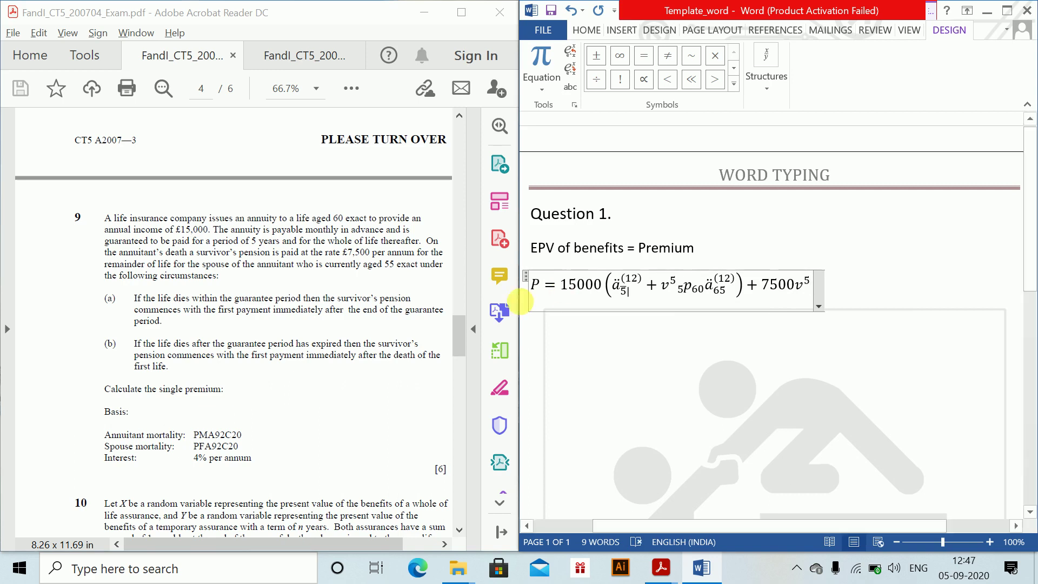
Step: Append a copy of the survival probability p with pre-subscript 5 and subscript 60 after 7500v^5 in the premium equation
{"action": "left_click", "coordinate": [686, 295]}
{"action": "double_click", "coordinate": [689, 294]}
{"action": "key", "text": "ctrl+c"}
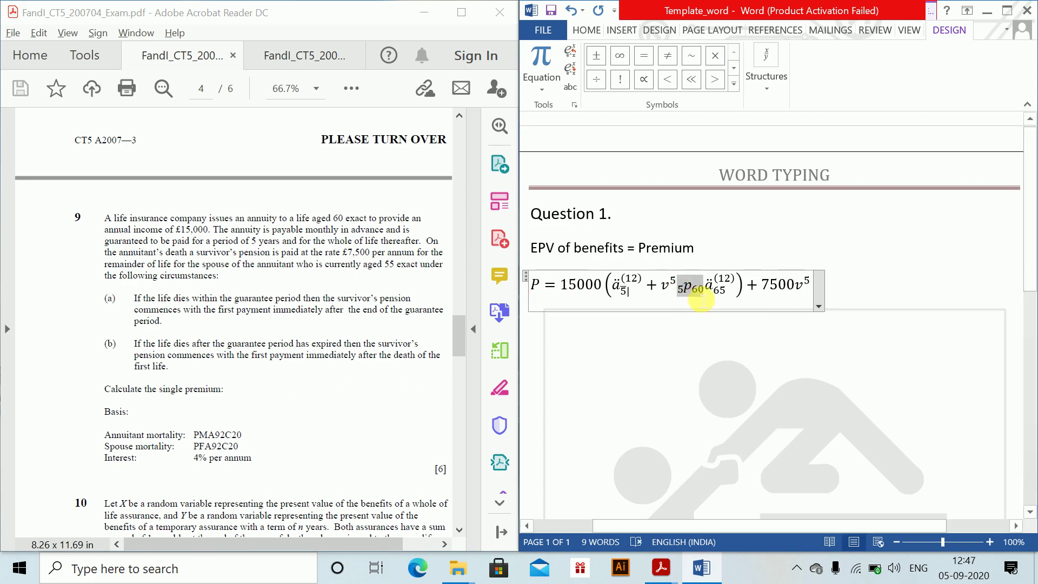
{"action": "left_click", "coordinate": [812, 291]}
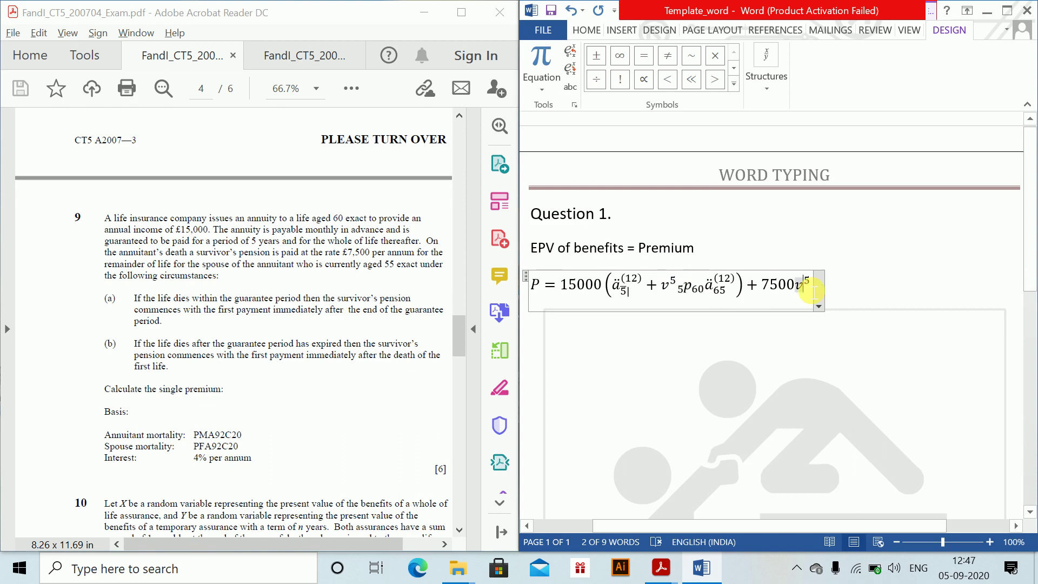
{"action": "key", "text": "ctrl+v"}
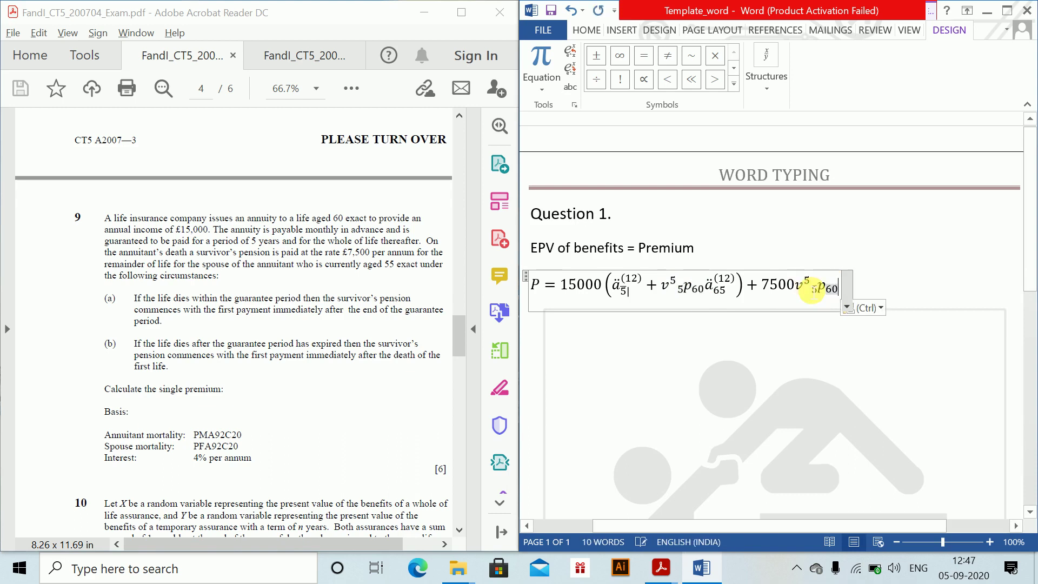
Step: Change the copied survival probability's subscript to 55 and add an opening parenthesis after it
{"action": "key", "text": "BackSpace"}
{"action": "type", "text": "5"}
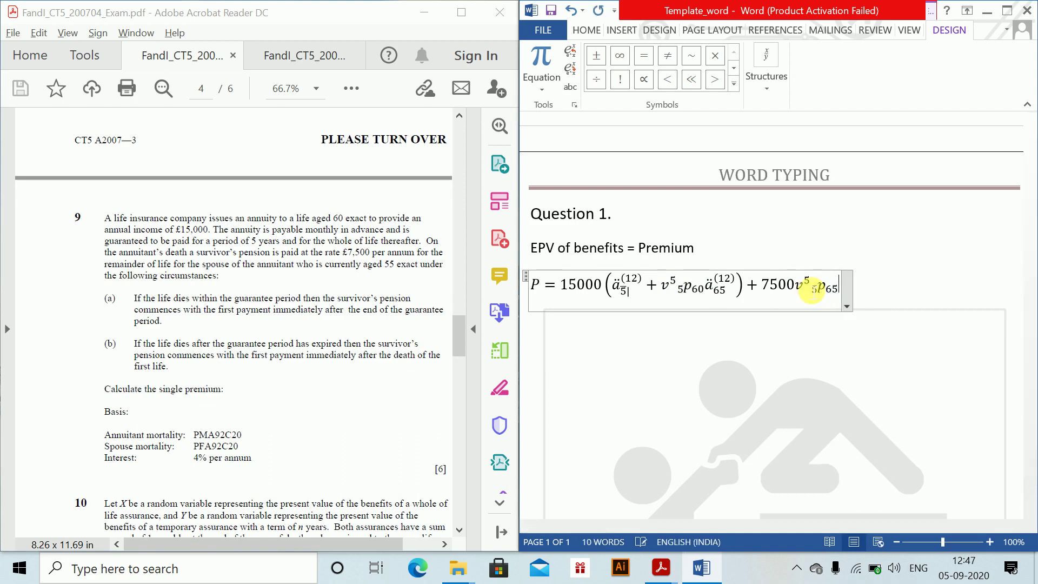
{"action": "key", "text": "Left"}
{"action": "key", "text": "BackSpace"}
{"action": "type", "text": "5"}
{"action": "key", "text": "Right"}
{"action": "type", "text": "("}
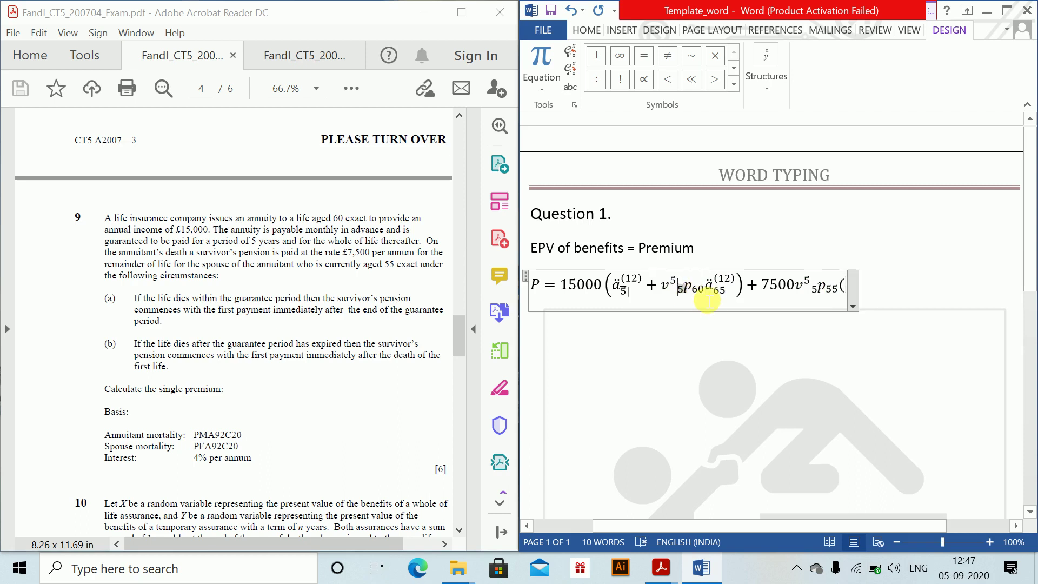
Step: Copy the 5p60 probability with the double-dotted a, subscript 65 and superscript (12), and paste it after the new opening parenthesis
{"action": "left_click_drag", "start_coordinate": [685, 292], "coordinate": [713, 294]}
{"action": "key", "text": "ctrl+c"}
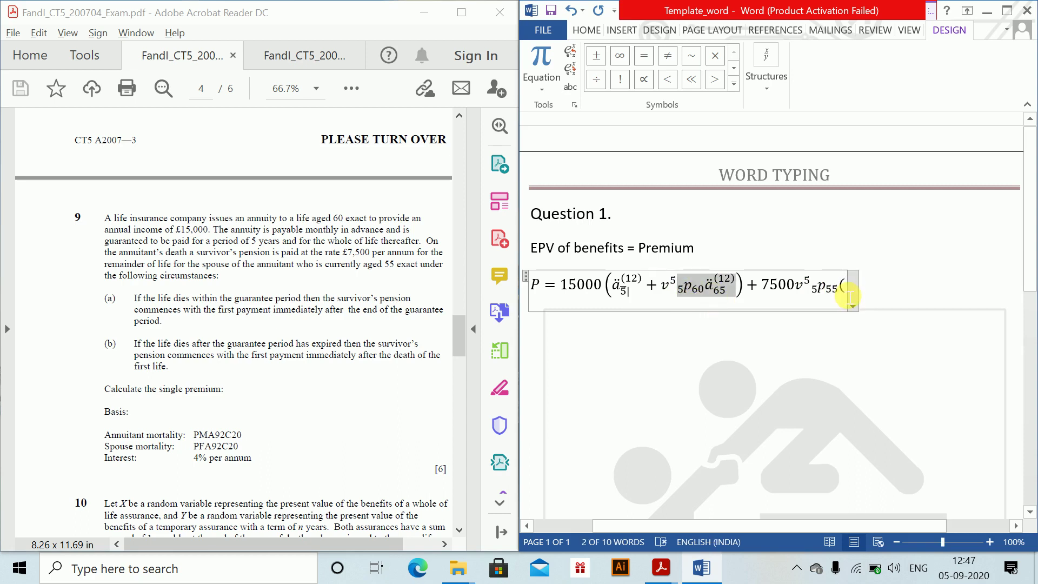
{"action": "left_click", "coordinate": [850, 294]}
{"action": "key", "text": "ctrl+v"}
Step: Extend the subscript of the pasted double-dotted a to 65|60
{"action": "key", "text": "Left"}
{"action": "key", "text": "Left"}
{"action": "key", "text": "Left"}
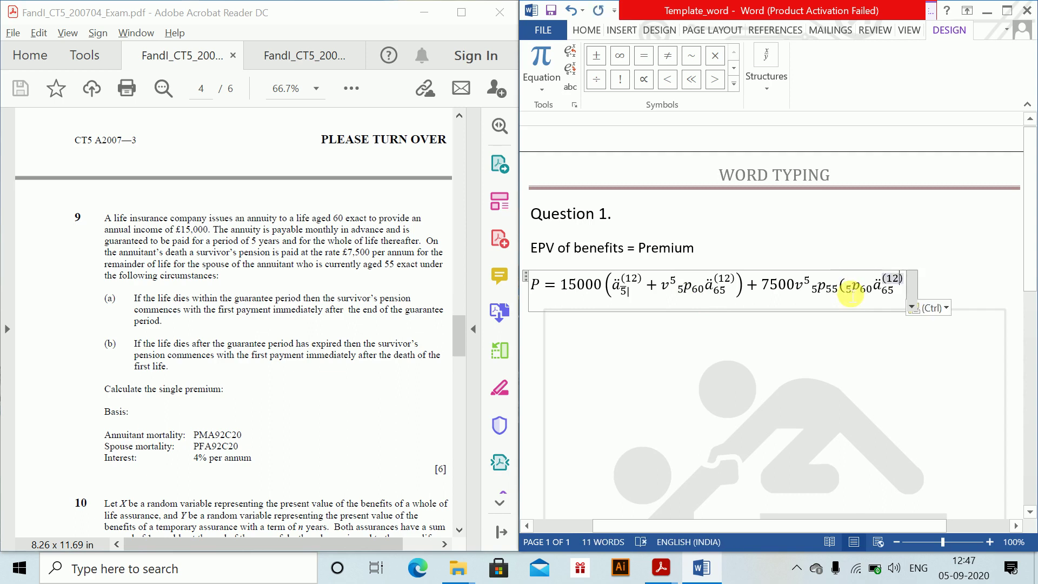
{"action": "key", "text": "Right"}
{"action": "key", "text": "Escape"}
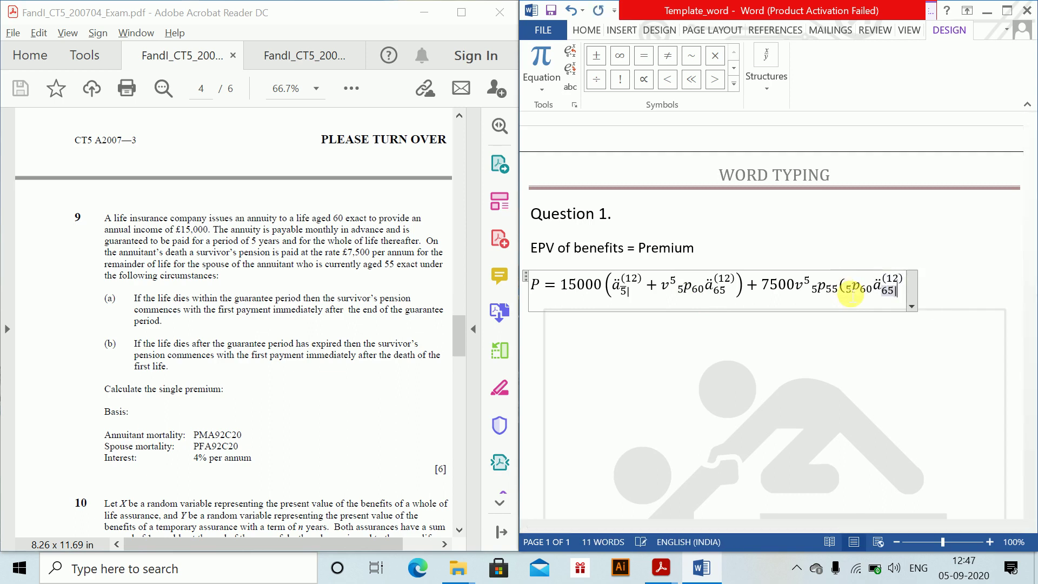
{"action": "type", "text": "|60"}
{"action": "key", "text": "Up"}
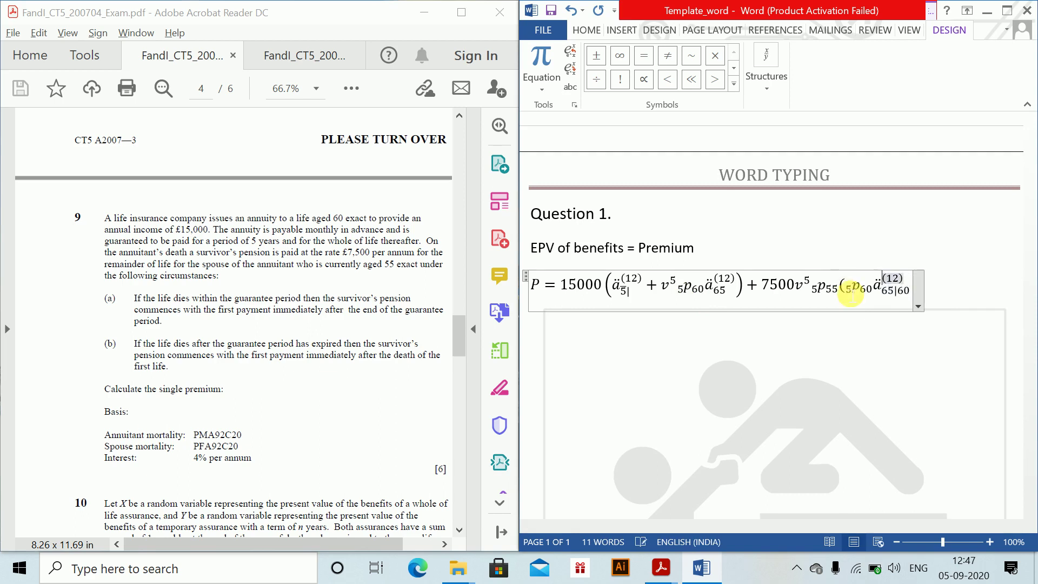
Step: Append a plus sign after the double-dotted a with subscript 65|60
{"action": "key", "text": "Right"}
{"action": "key", "text": "Left"}
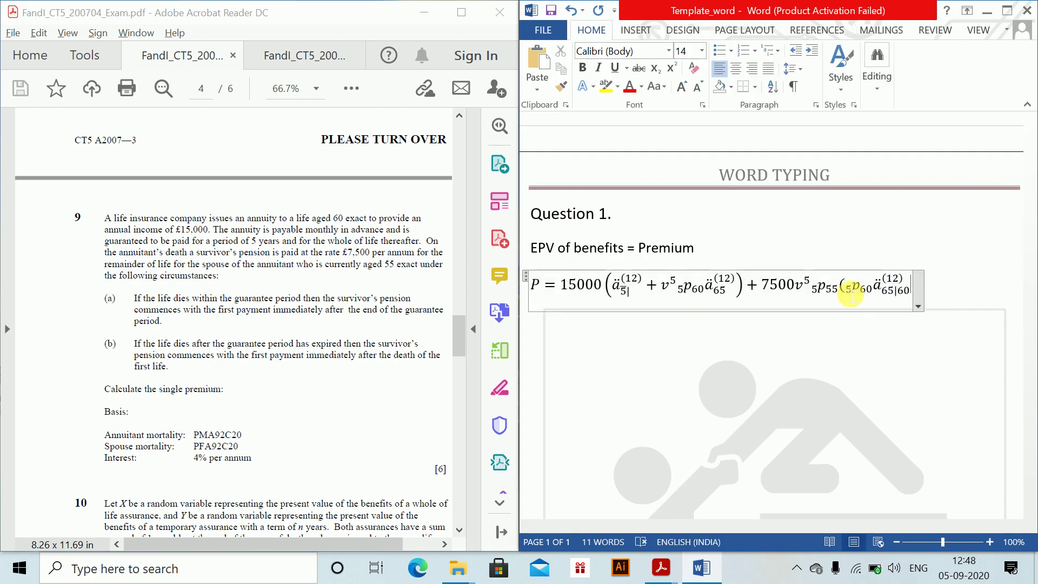
{"action": "type", "text": ")"}
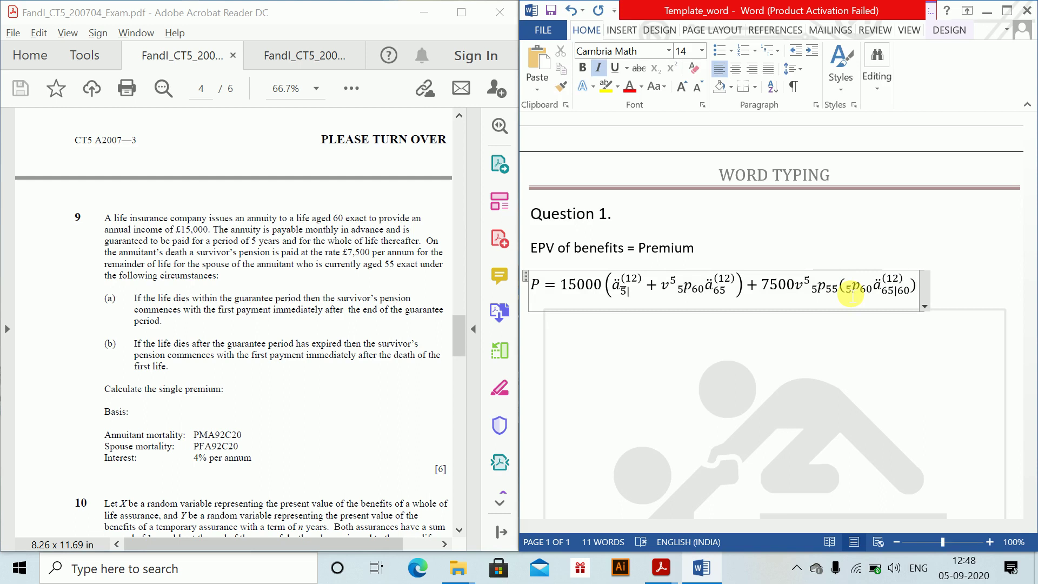
{"action": "key", "text": "BackSpace"}
{"action": "type", "text": "+"}
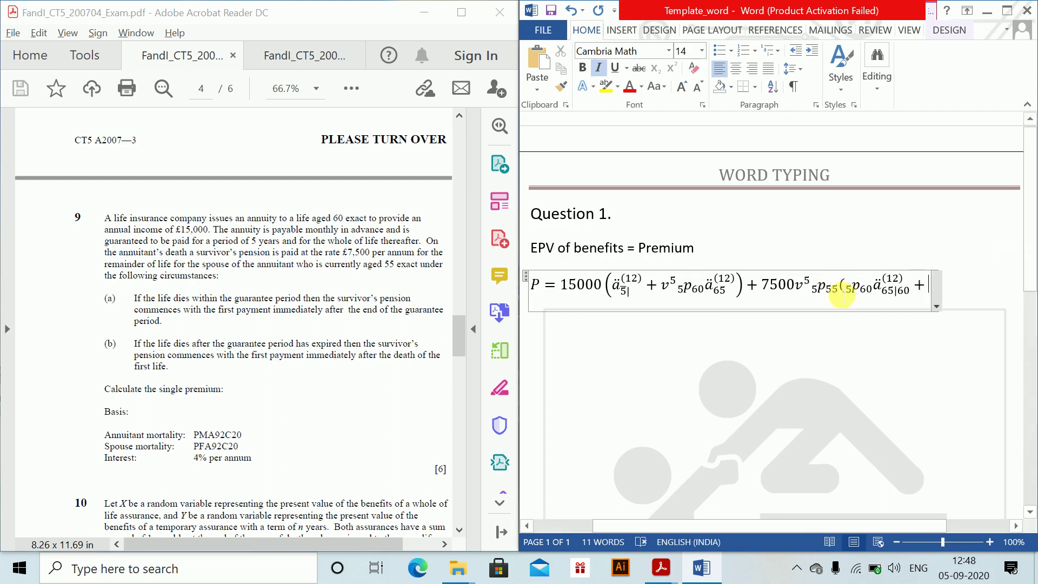
{"action": "left_click_drag", "start_coordinate": [845, 292], "coordinate": [888, 297]}
{"action": "key", "text": "shift+Up"}
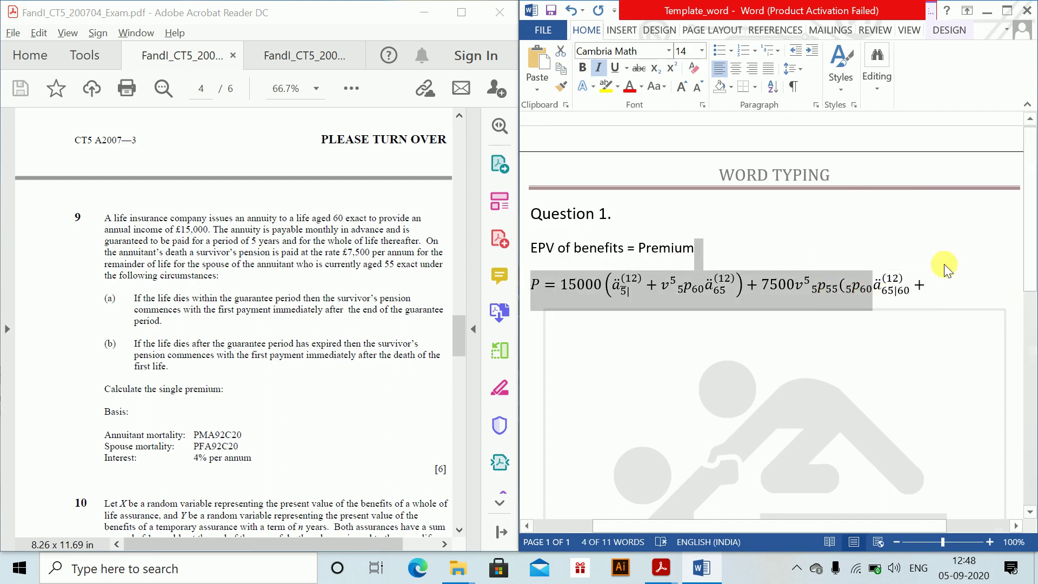
{"action": "left_click", "coordinate": [844, 279]}
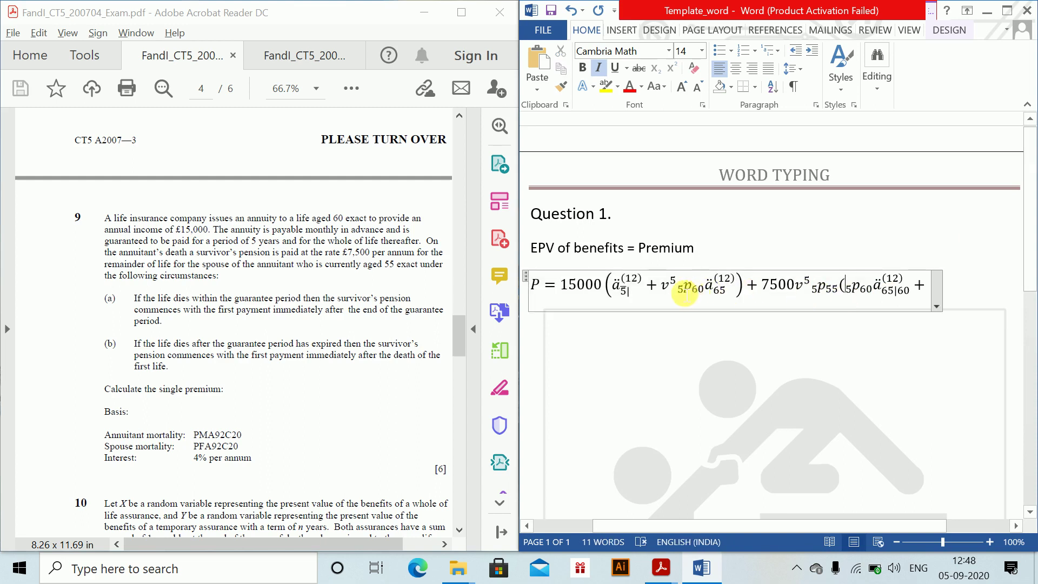
Step: Append another copy of the 5p60 and double-dotted a 65 (12) term after the final plus sign
{"action": "left_click_drag", "start_coordinate": [677, 287], "coordinate": [734, 302]}
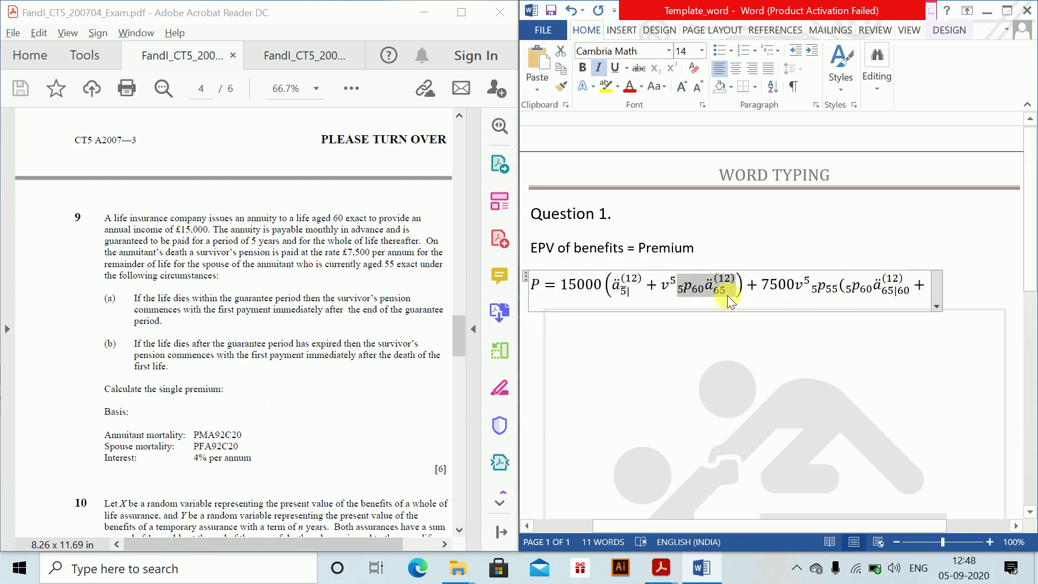
{"action": "left_click", "coordinate": [931, 288]}
{"action": "key", "text": "ctrl+v"}
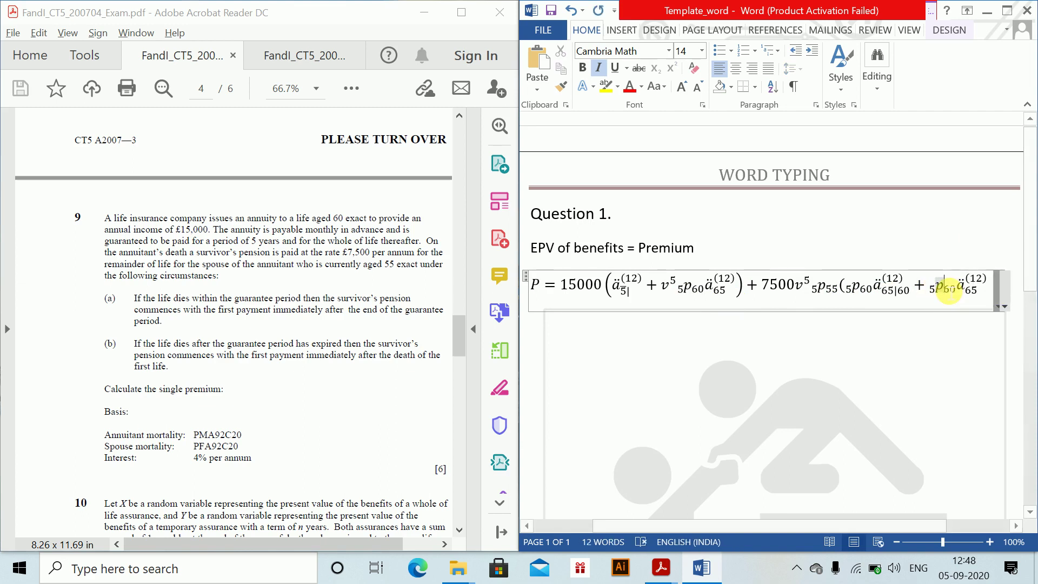
Step: Change p to q in the last pasted term and the subscript of its double-dotted a to 60
{"action": "key", "text": "BackSpace"}
{"action": "type", "text": "q"}
{"action": "key", "text": "Right"}
{"action": "key", "text": "Right"}
{"action": "key", "text": "Right"}
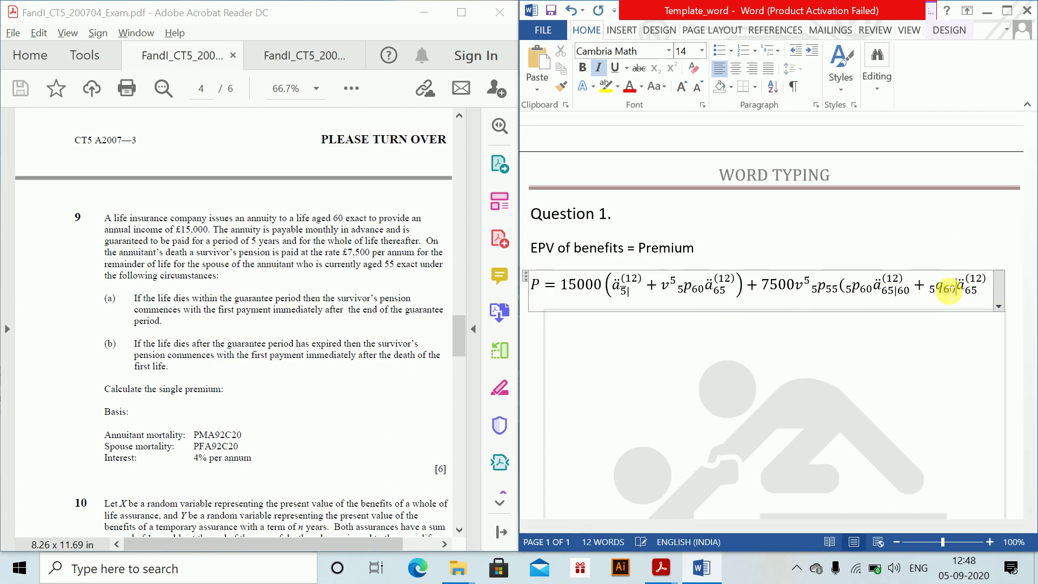
{"action": "key", "text": "BackSpace"}
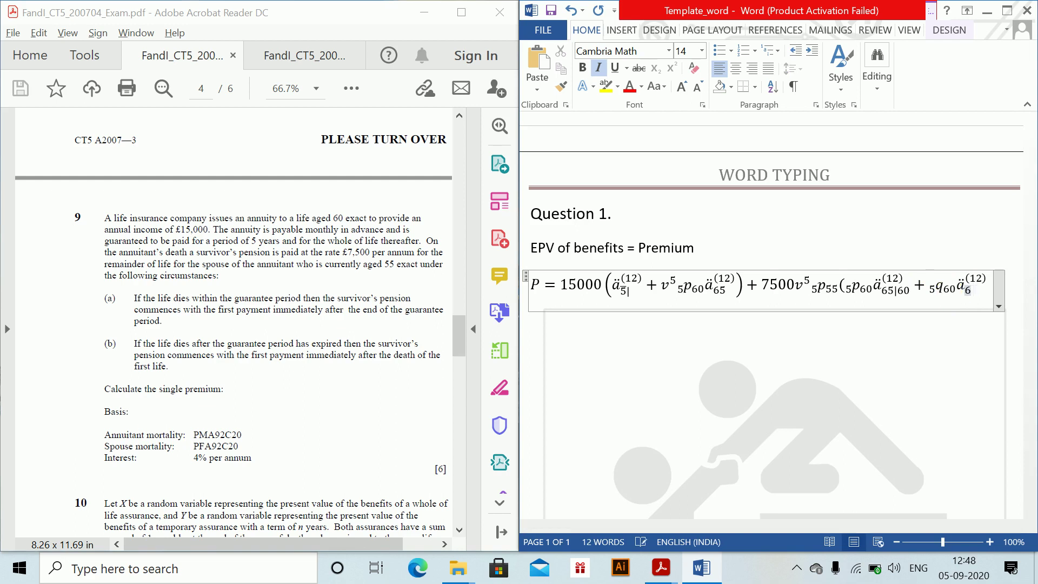
Step: Close the parenthesis after the last annuity term so both brackets scale to the full height of the expression
{"action": "key", "text": "Up"}
{"action": "key", "text": "Right"}
{"action": "type", "text": ")"}
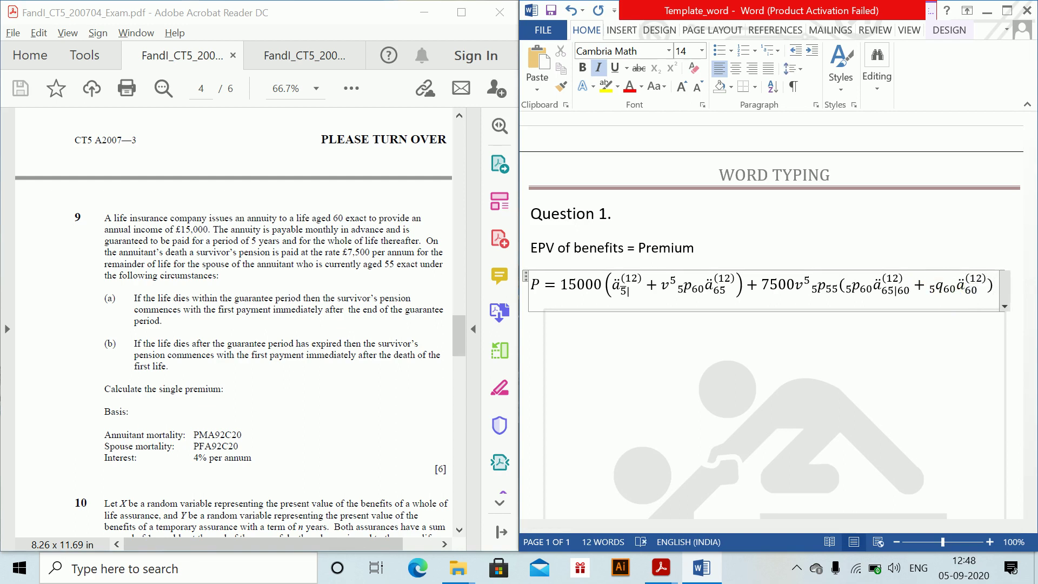
{"action": "key", "text": "space"}
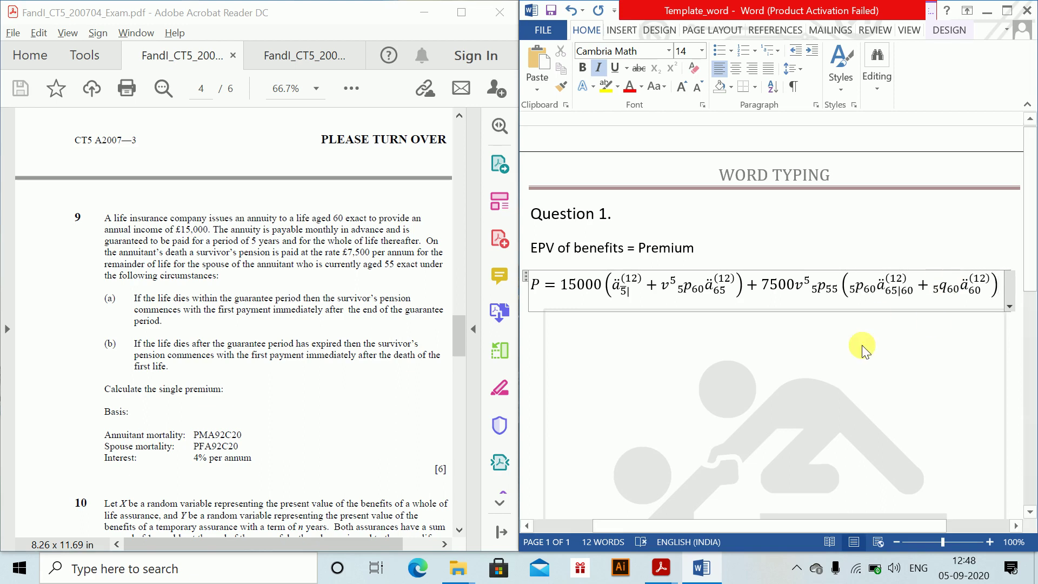
{"action": "left_click", "coordinate": [745, 355]}
{"action": "left_click", "coordinate": [562, 363]}
{"action": "left_click", "coordinate": [989, 292]}
{"action": "key", "text": "Return"}
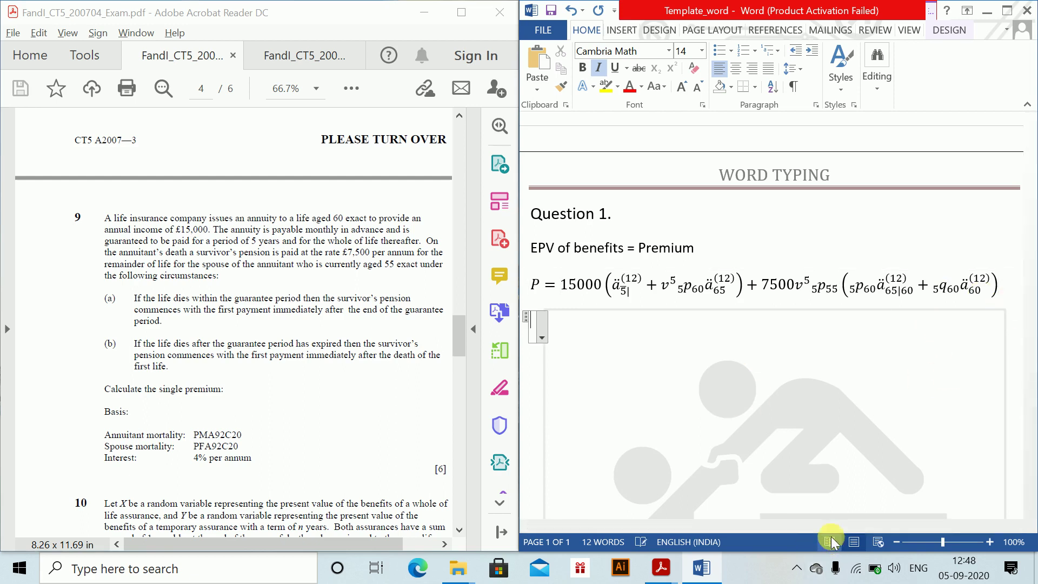
{"action": "key", "text": "BackSpace"}
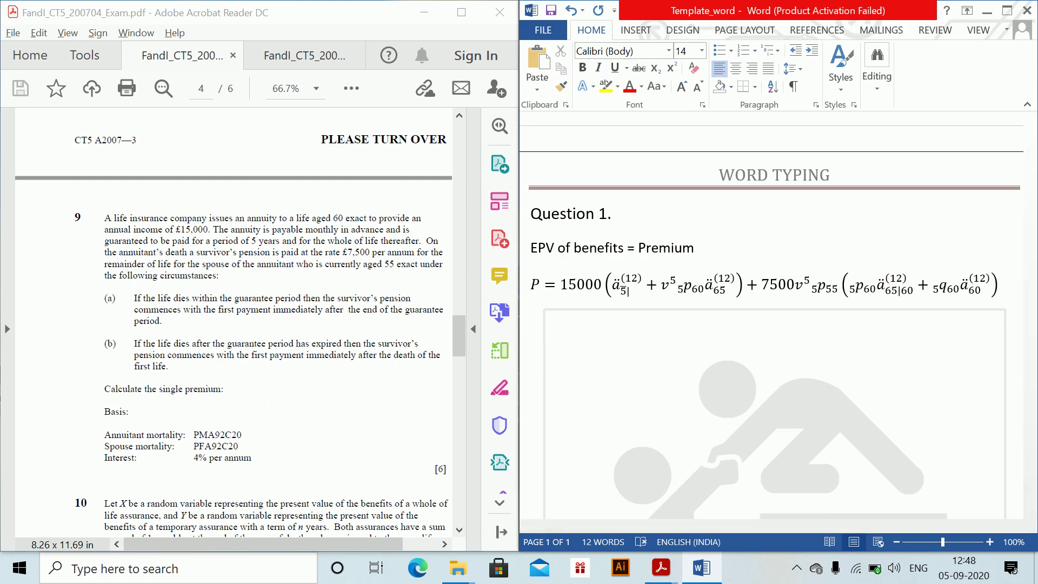
Step: Leave the premium equation and add the text line "Using tables, we get:" below it
{"action": "left_click", "coordinate": [794, 429]}
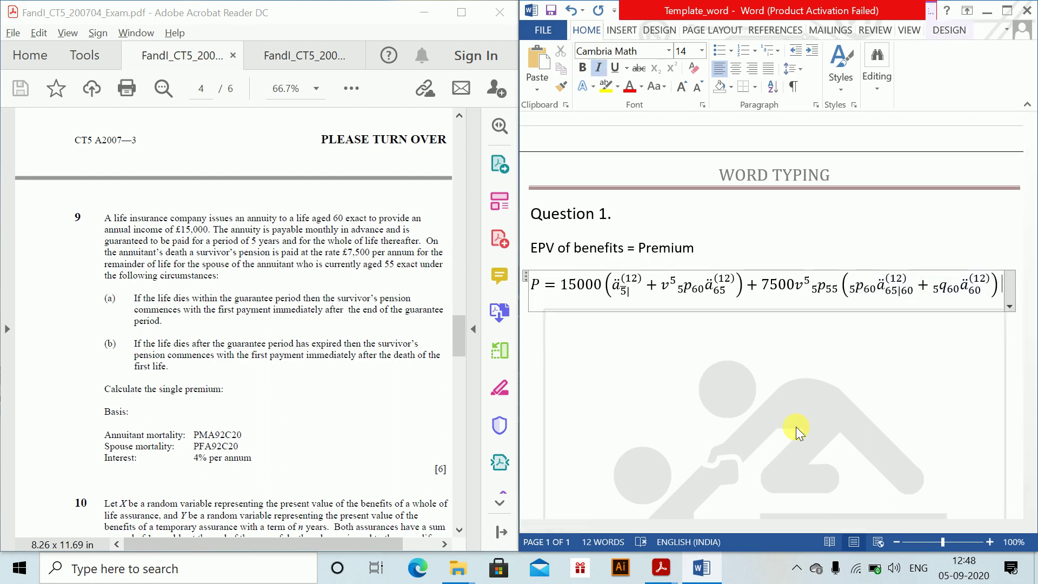
{"action": "key", "text": "Right"}
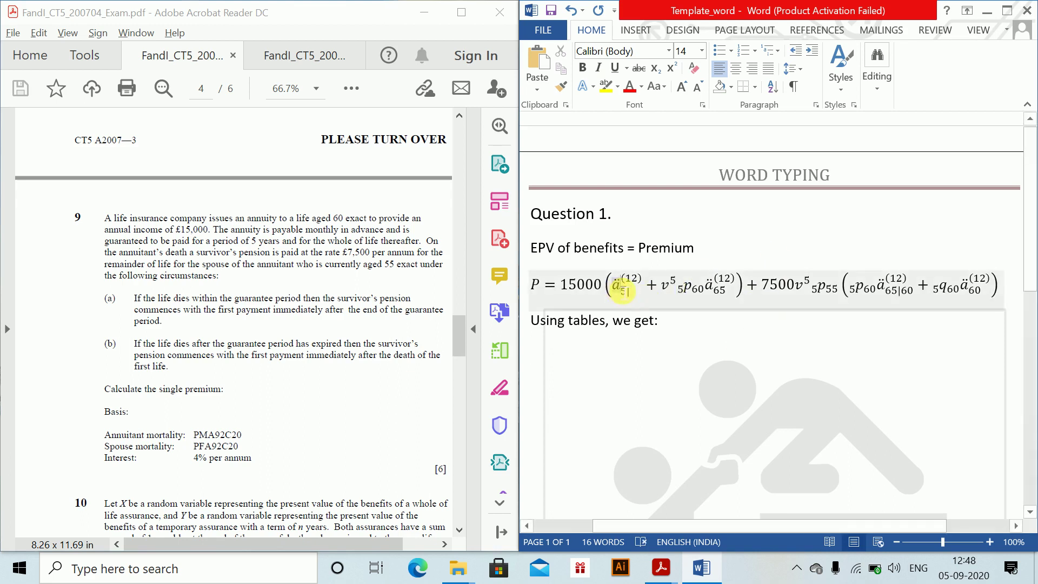
Step: Copy the double-dotted a with angled subscript 5 and superscript (12) onto a new line below "Using tables, we get:"
{"action": "double_click", "coordinate": [627, 290]}
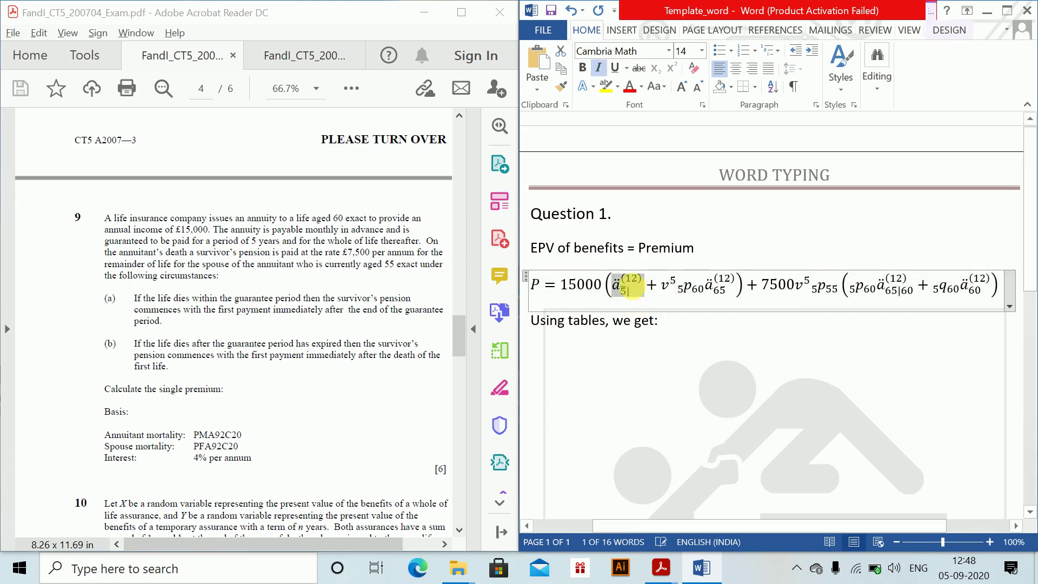
{"action": "key", "text": "ctrl+c"}
{"action": "left_click", "coordinate": [541, 352]}
{"action": "key", "text": "ctrl+v"}
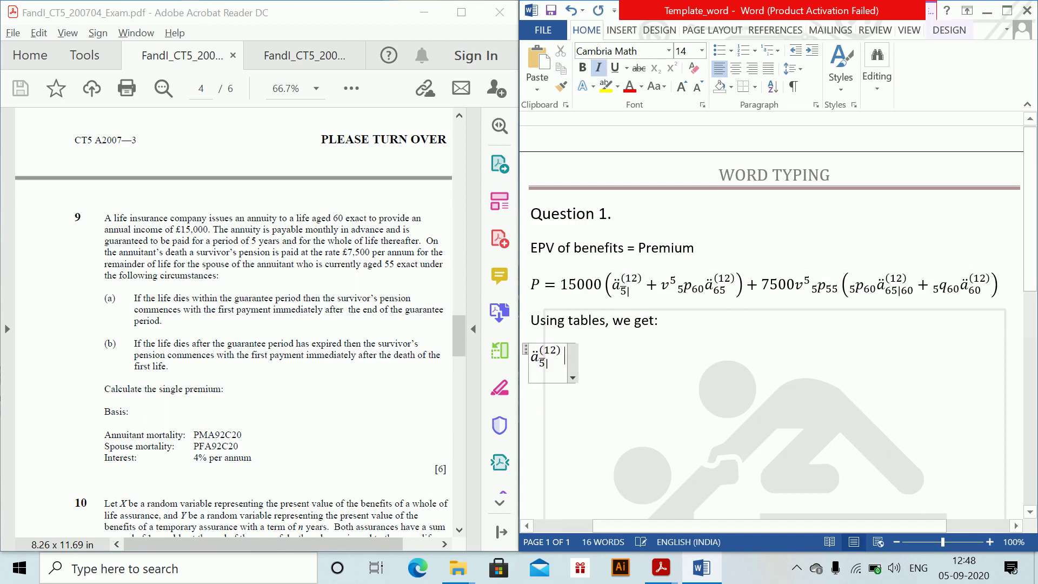
Step: Complete the annuity-certain equation with = 4.4518 * 1.021537 = 4.5477 and start a new line below it
{"action": "type", "text": "=4.451"}
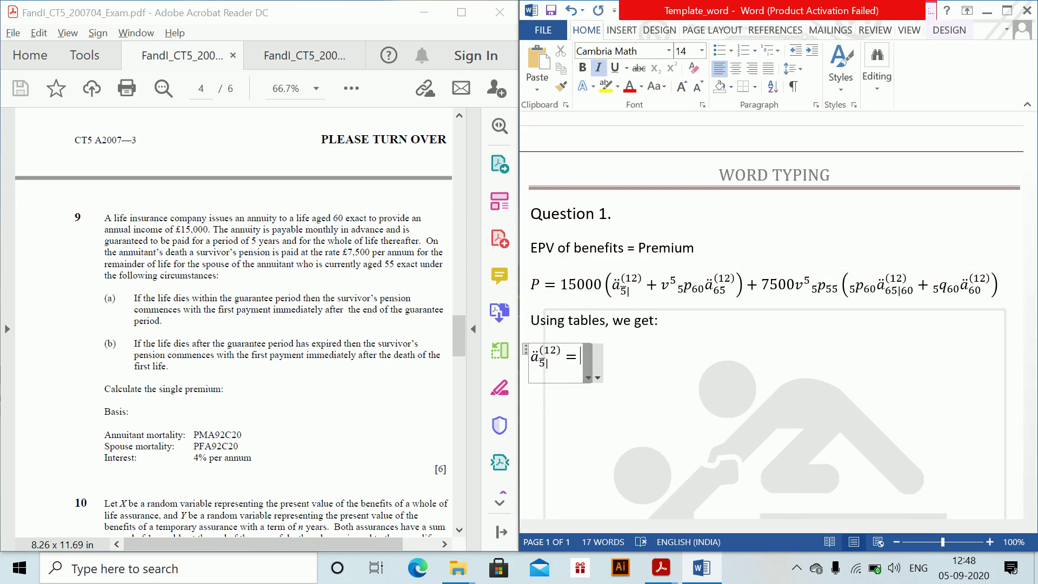
{"action": "type", "text": "8"}
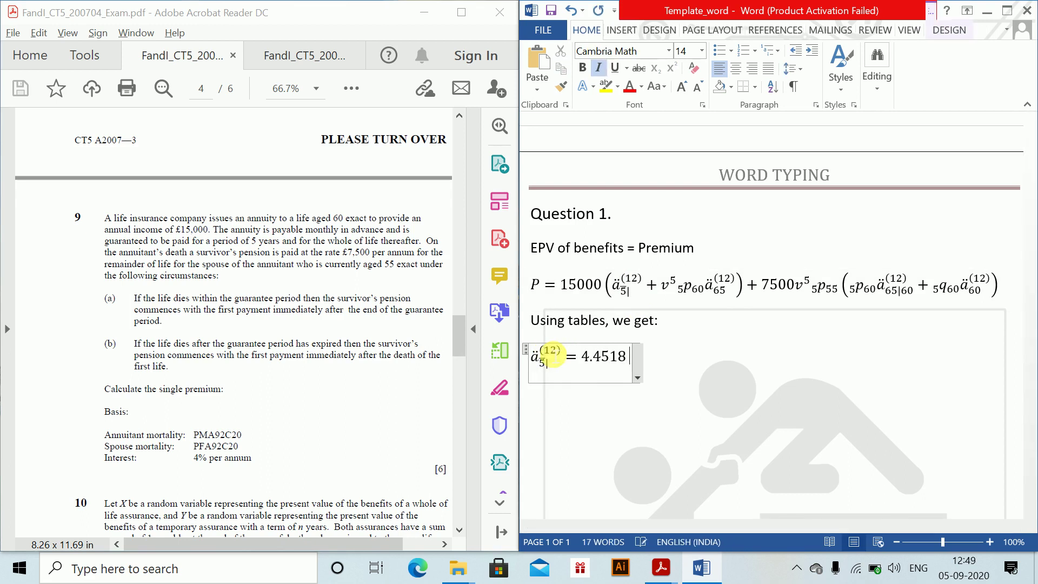
{"action": "type", "text": "*1."}
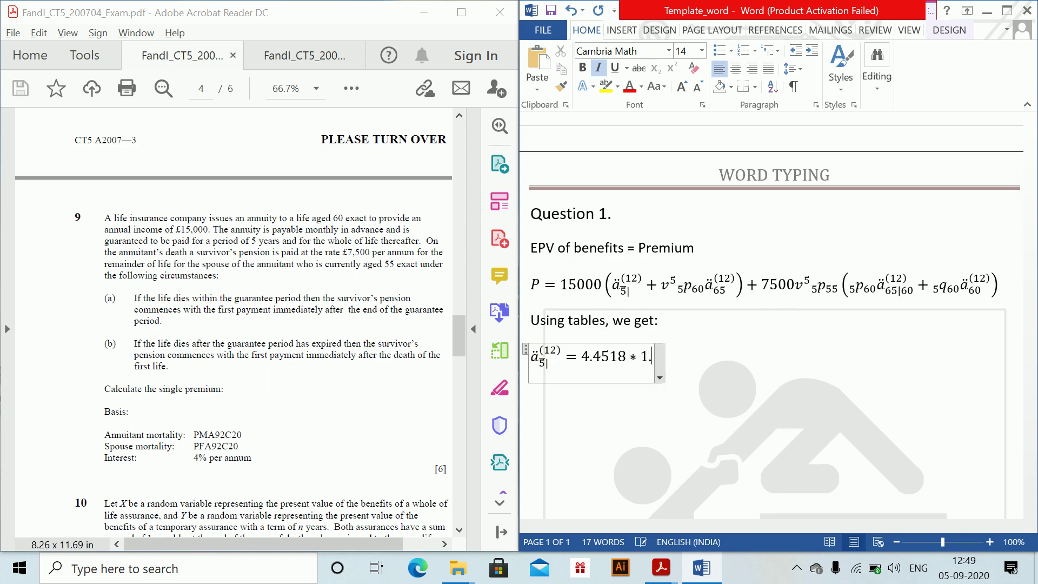
{"action": "type", "text": "0221537"}
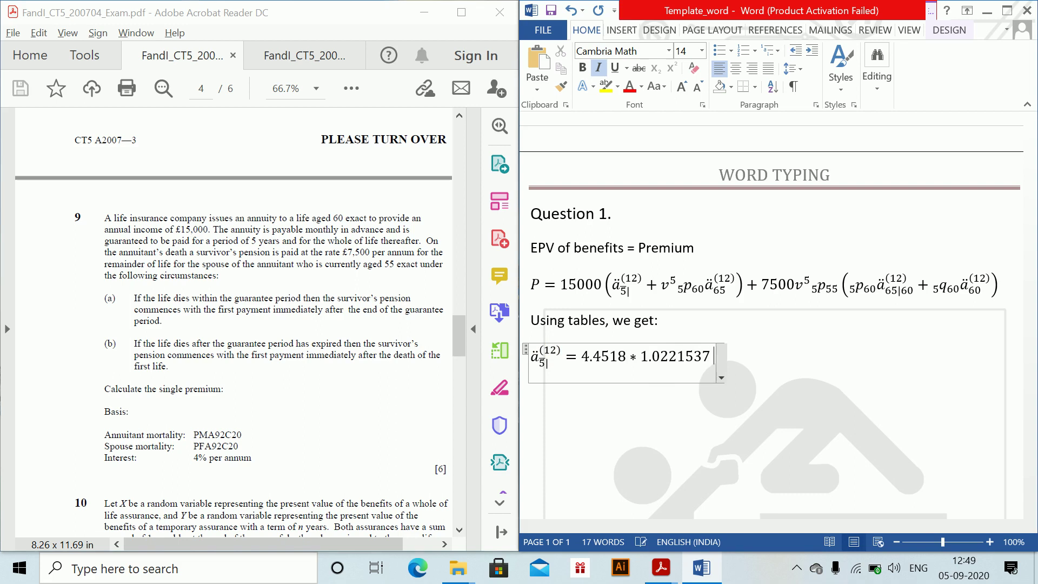
{"action": "key", "text": "Left"}
{"action": "key", "text": "Left"}
{"action": "key", "text": "BackSpace"}
{"action": "key", "text": "Right"}
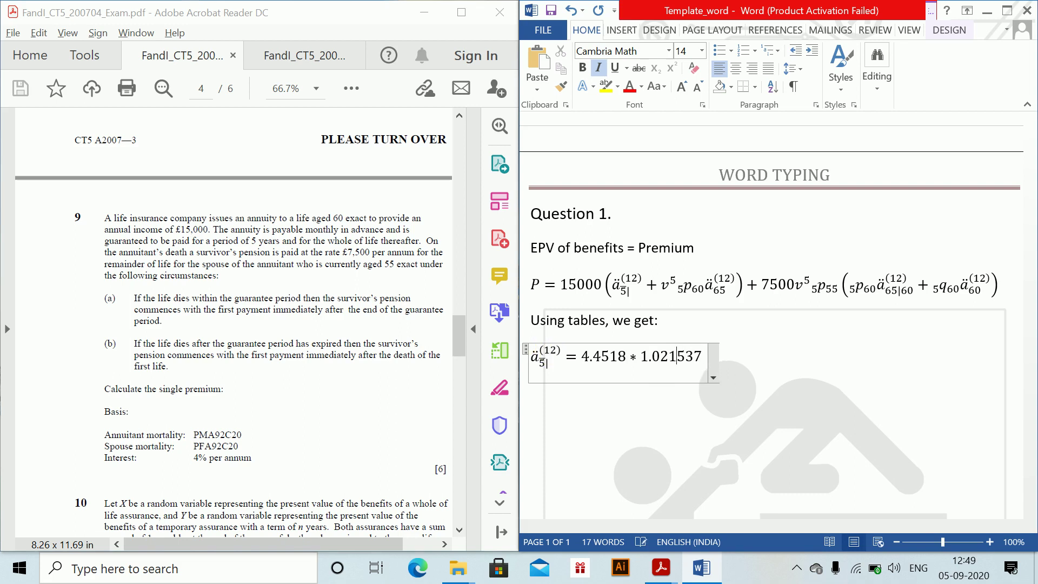
{"action": "type", "text": "= "}
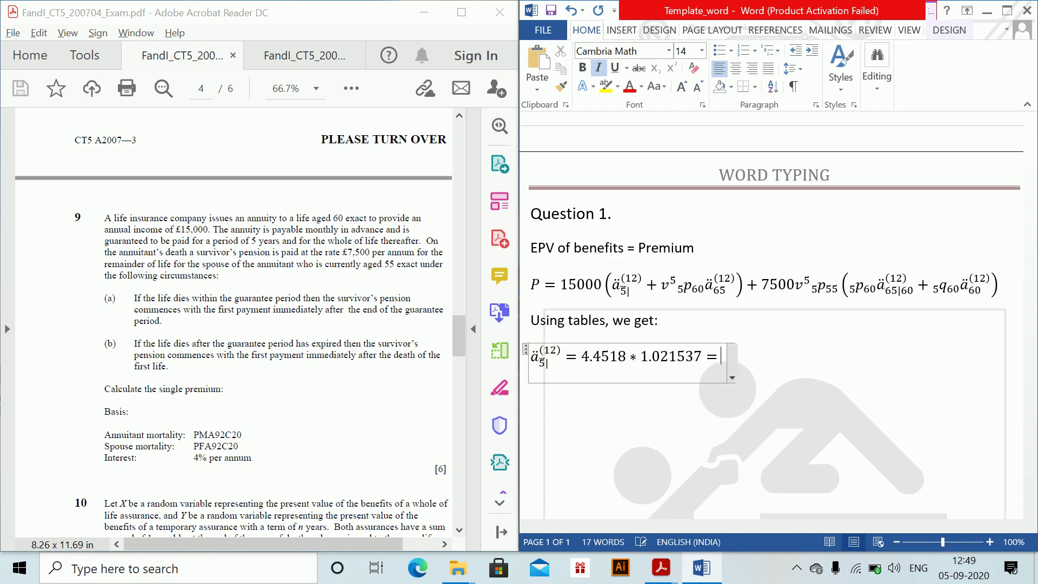
{"action": "type", "text": "4.5477"}
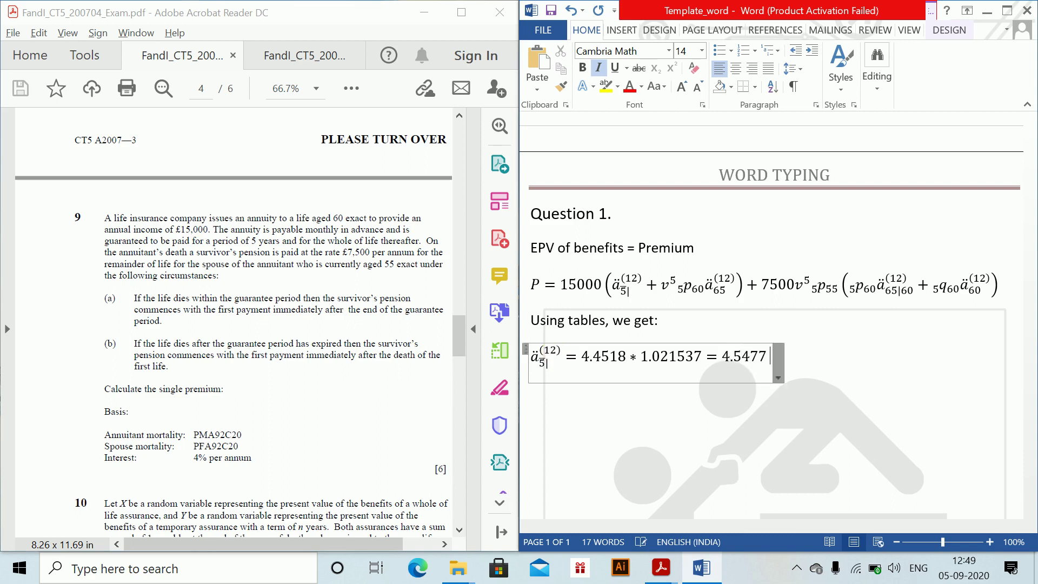
{"action": "key", "text": "Return"}
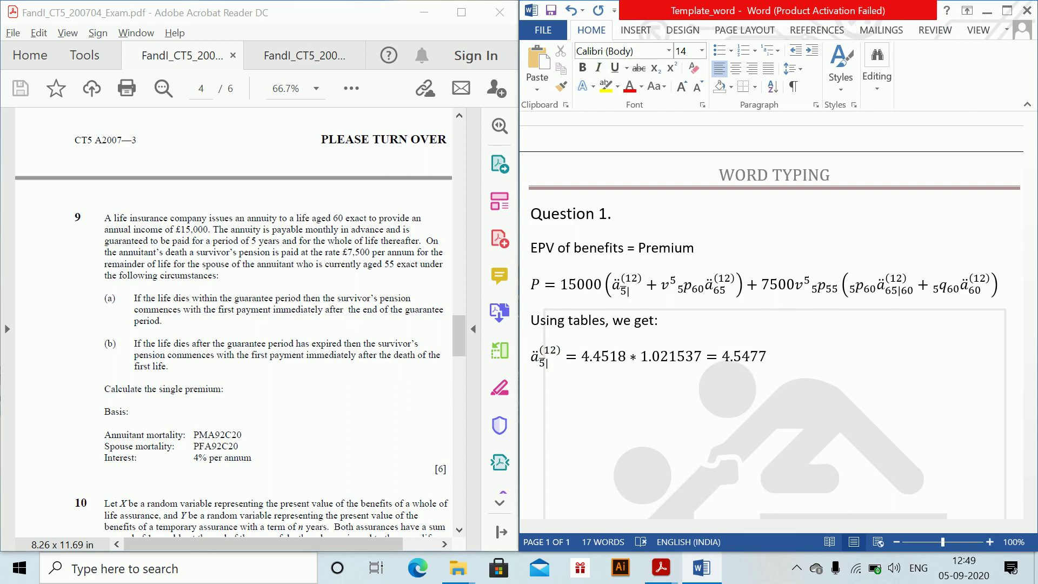
Step: Copy the term 5p60 from the premium equation onto the empty line below the annuity-certain equation
{"action": "left_click", "coordinate": [687, 292]}
{"action": "double_click", "coordinate": [688, 292]}
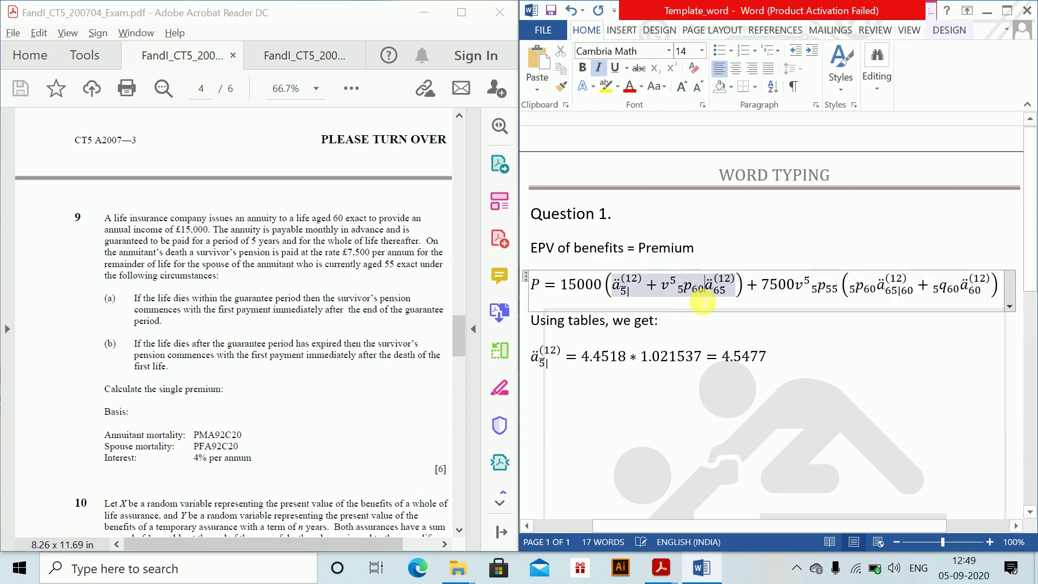
{"action": "left_click", "coordinate": [690, 295]}
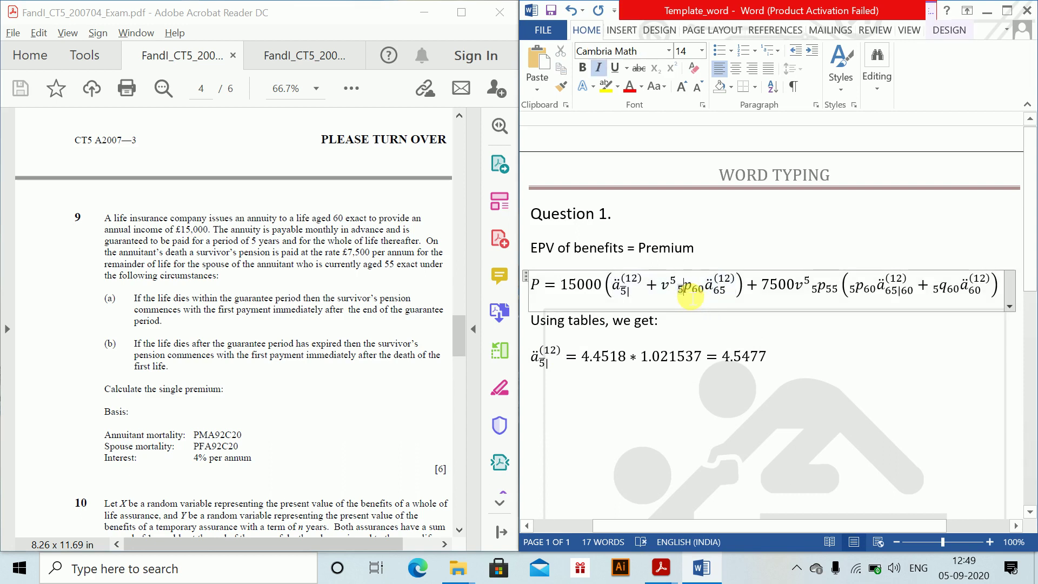
{"action": "double_click", "coordinate": [690, 296]}
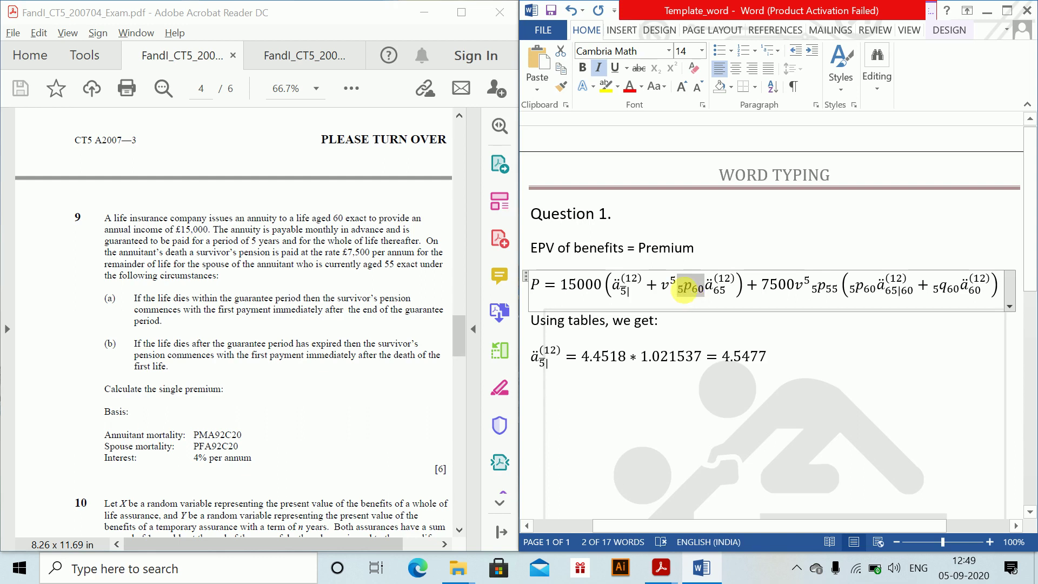
{"action": "left_click", "coordinate": [574, 396]}
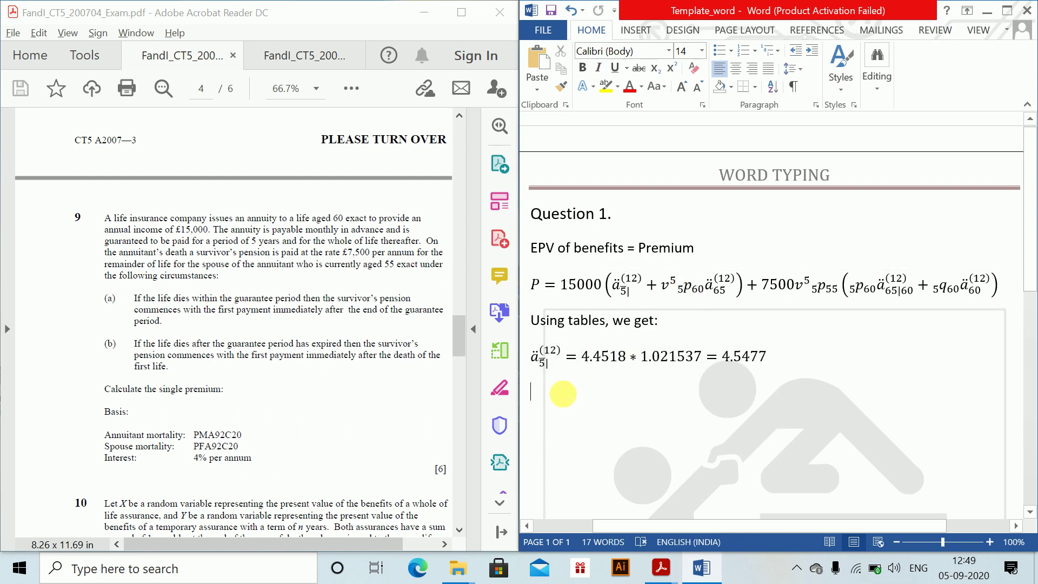
{"action": "key", "text": "ctrl+v"}
Step: Continue the 5p60 equation with an equals sign and the stacked fraction l65 over l60
{"action": "type", "text": "= "}
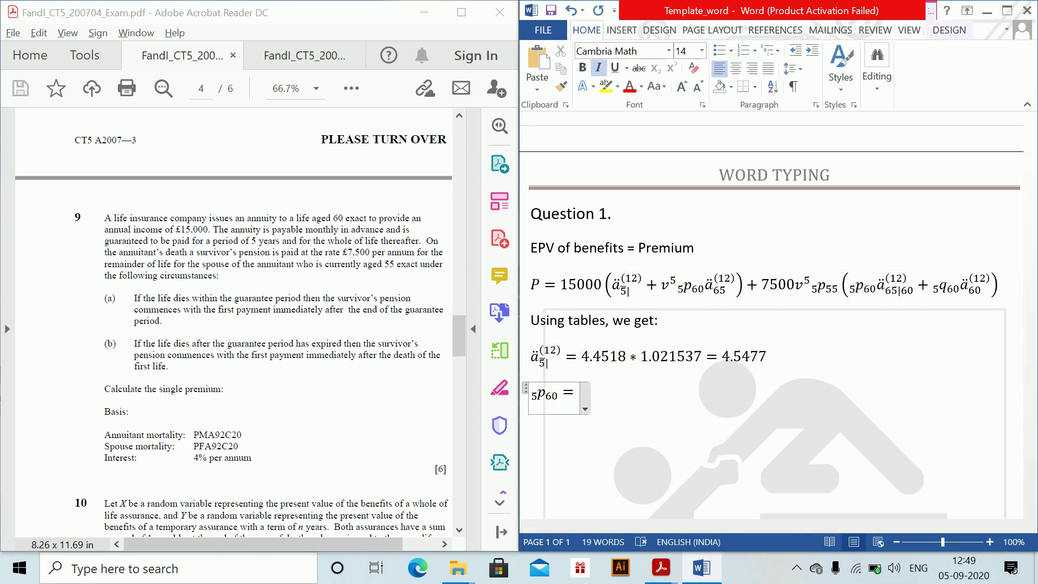
{"action": "type", "text": "l_6"}
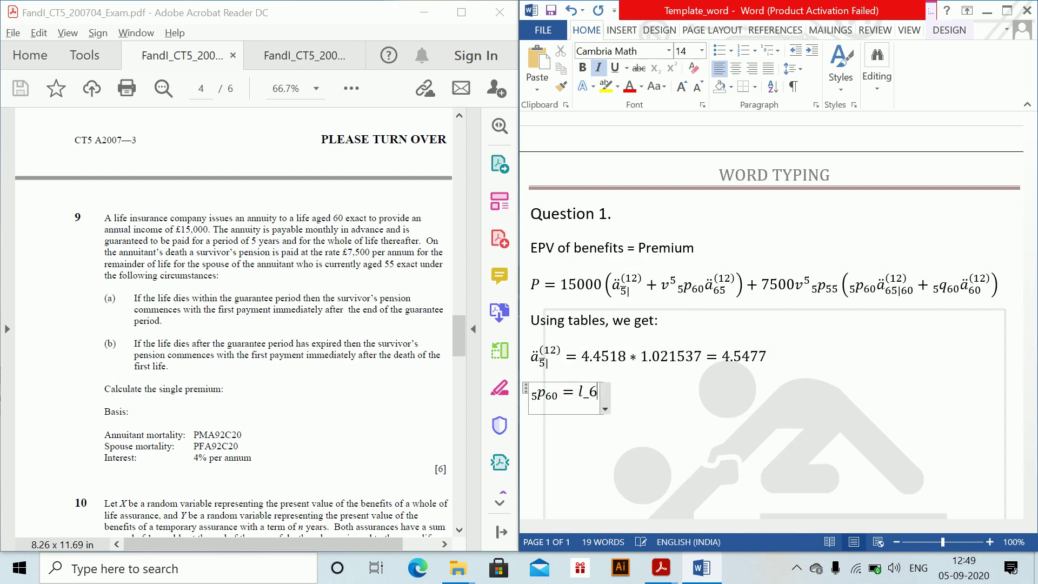
{"action": "type", "text": "5 /l_6"}
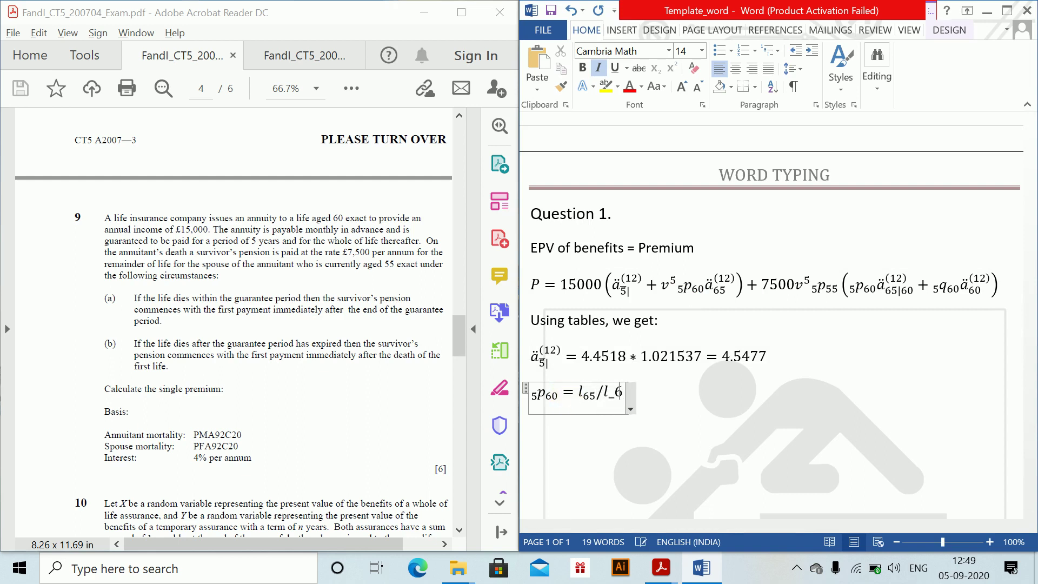
{"action": "key", "text": "BackSpace"}
{"action": "key", "text": "BackSpace"}
{"action": "type", "text": "60 ="}
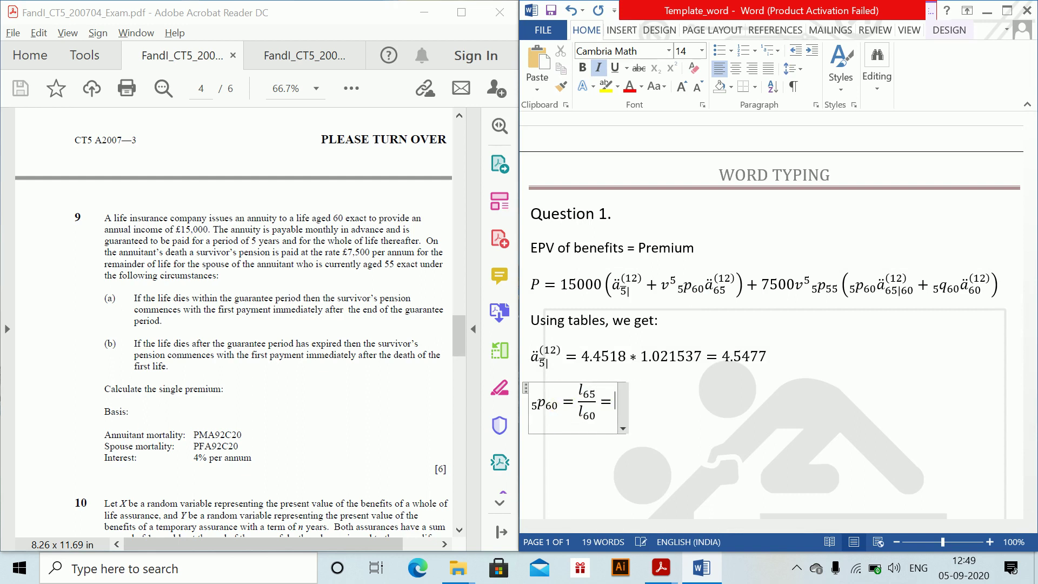
Step: Enter the numeric fraction (9647.797)/(9826.131 after the second equals sign of the 5p60 equation
{"action": "type", "text": "(96"}
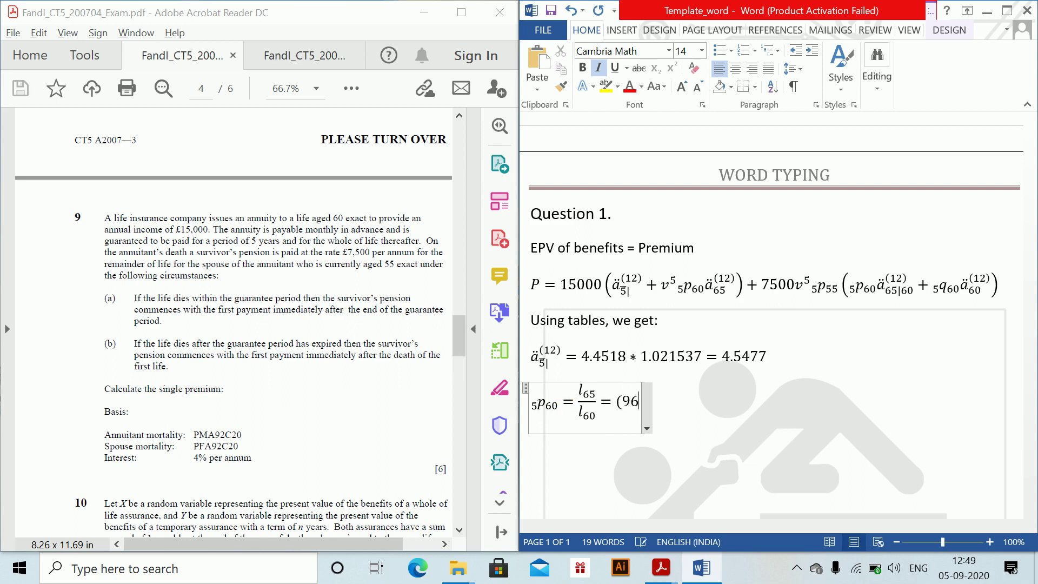
{"action": "type", "text": "47."}
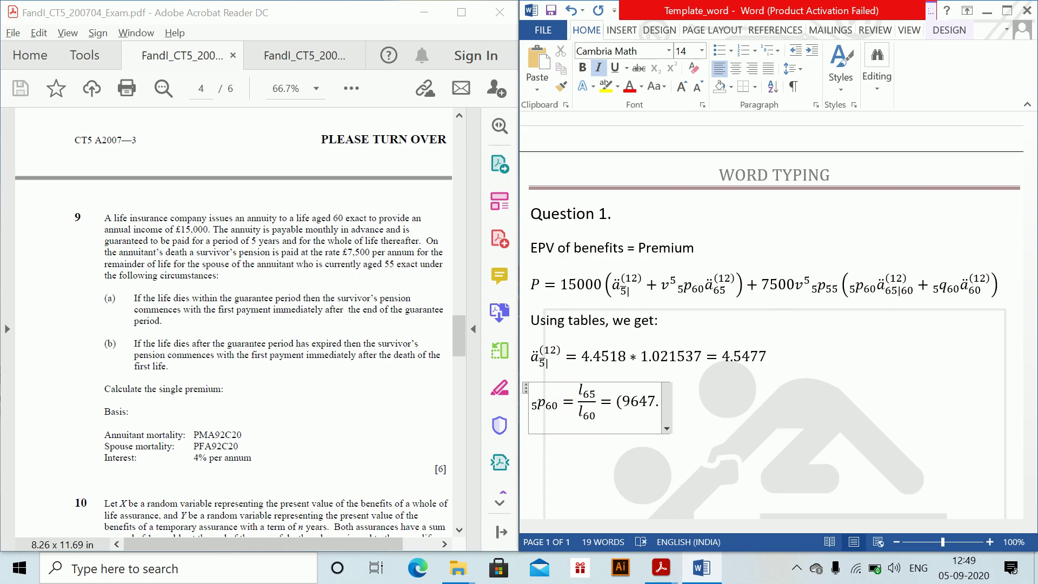
{"action": "type", "text": "797)/"}
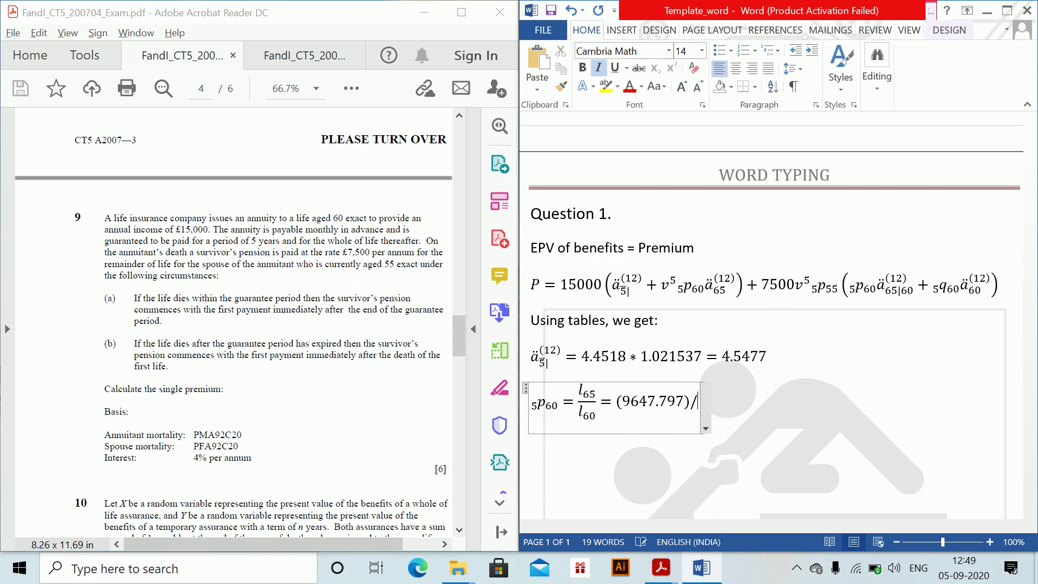
{"action": "type", "text": "(98"}
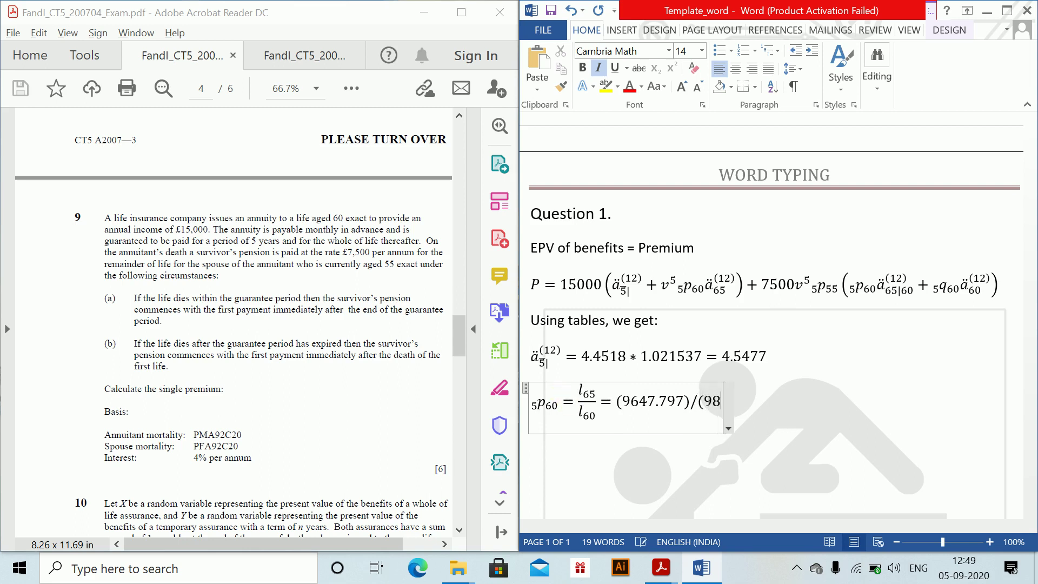
{"action": "type", "text": "26"}
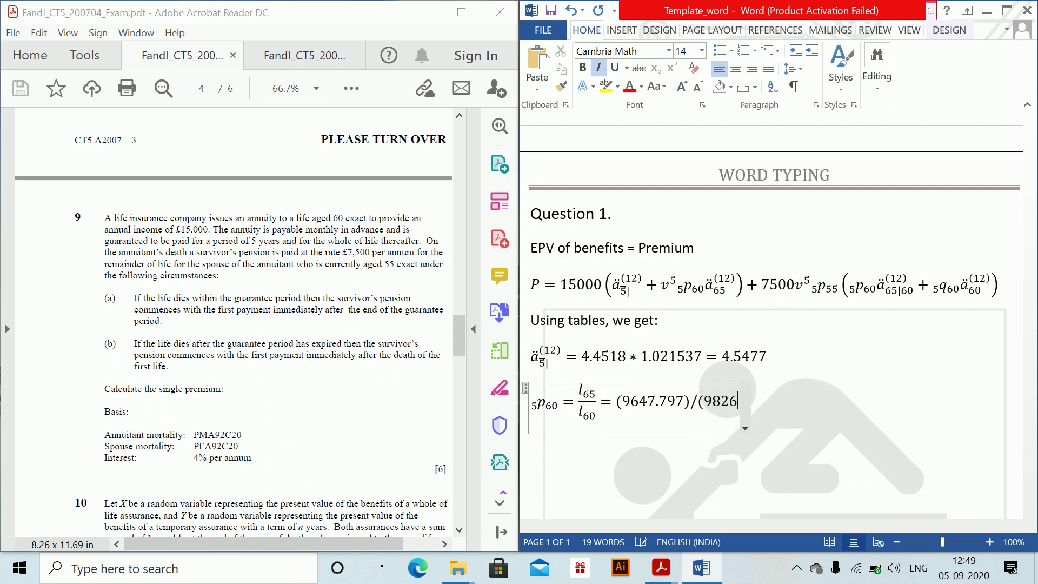
{"action": "type", "text": "."}
{"action": "type", "text": "131"}
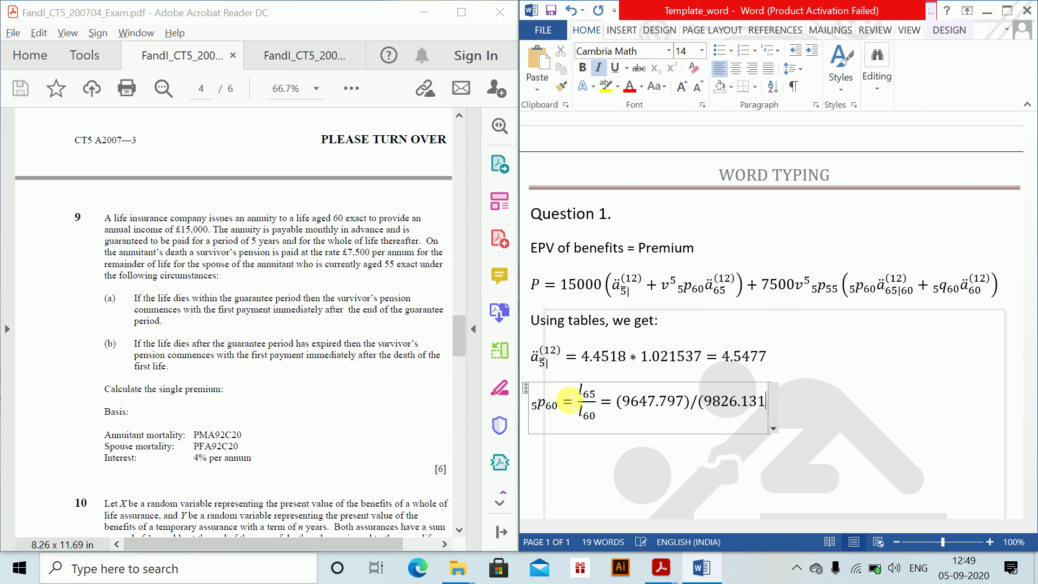
Step: Close the fraction's denominator, complete the 5p60 equation with = 0.98185, and leave the equation
{"action": "type", "text": ") ="}
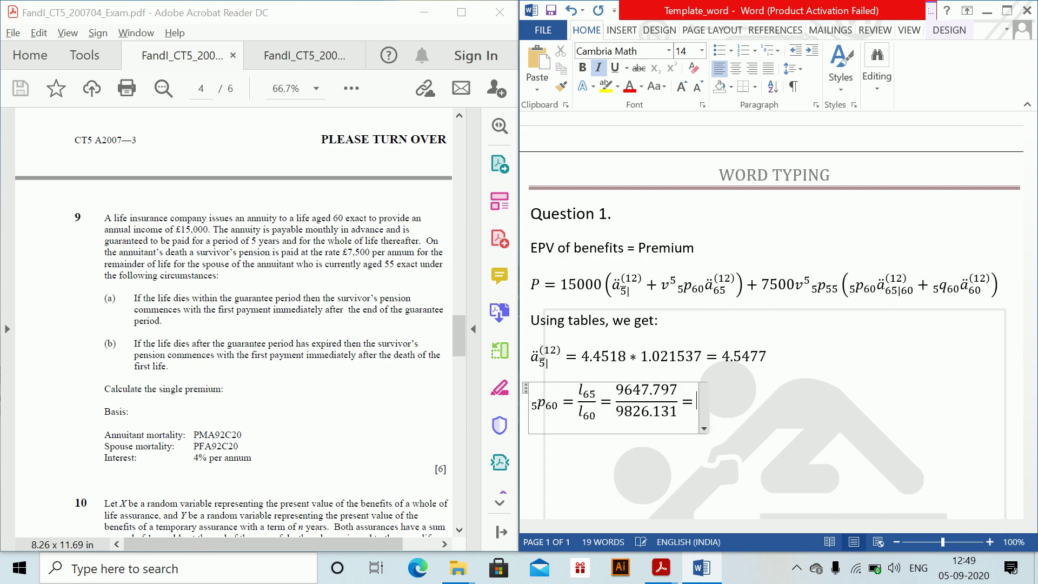
{"action": "type", "text": "0"}
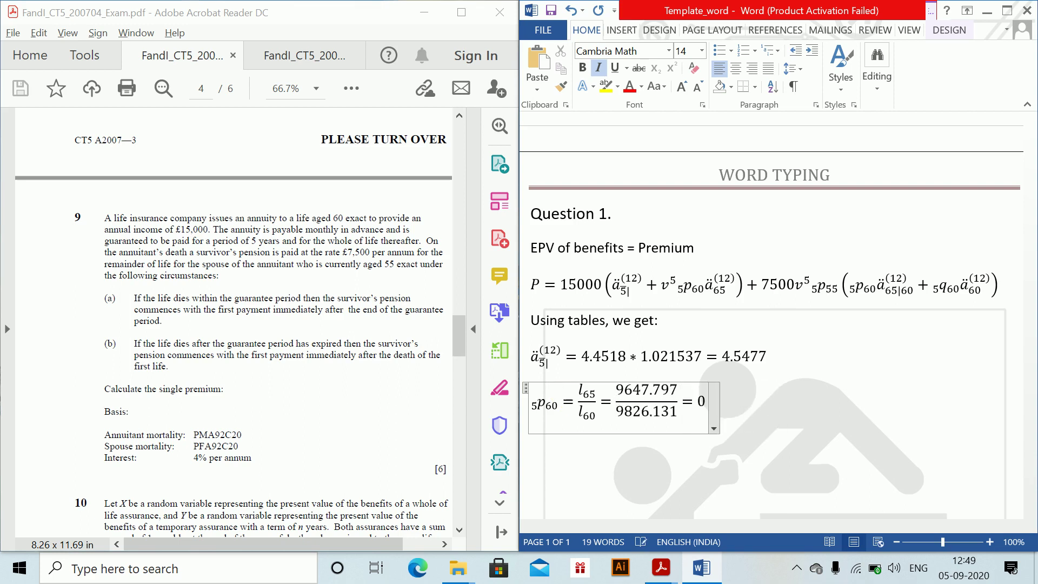
{"action": "type", "text": ".98188"}
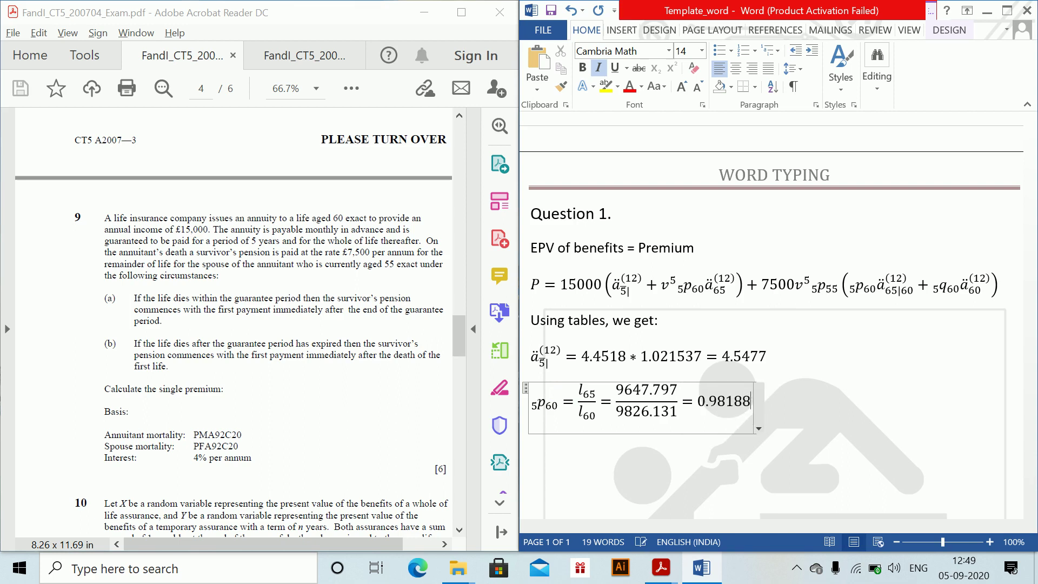
{"action": "key", "text": "BackSpace"}
{"action": "type", "text": "5"}
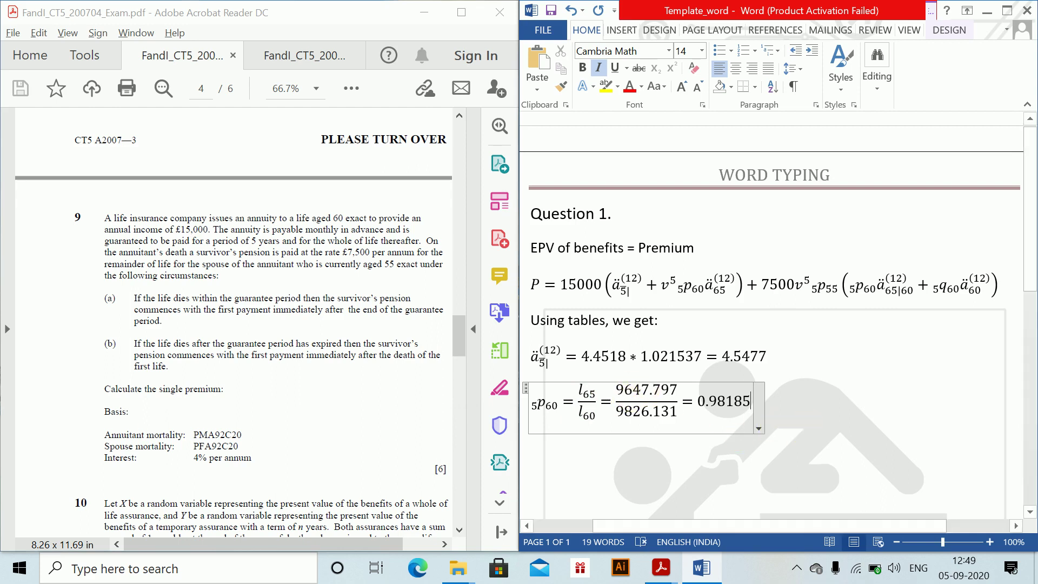
{"action": "left_click", "coordinate": [809, 422]}
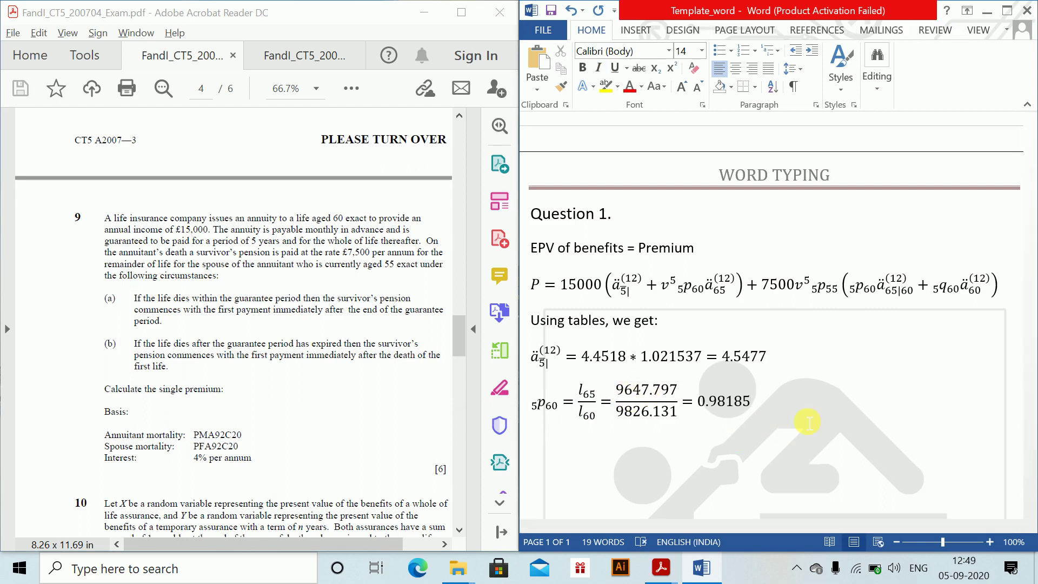
Step: Duplicate the whole 5p60 equation once onto the line directly below it
{"action": "key", "text": "Up"}
{"action": "key", "text": "shift+Right"}
{"action": "key", "text": "shift+Right"}
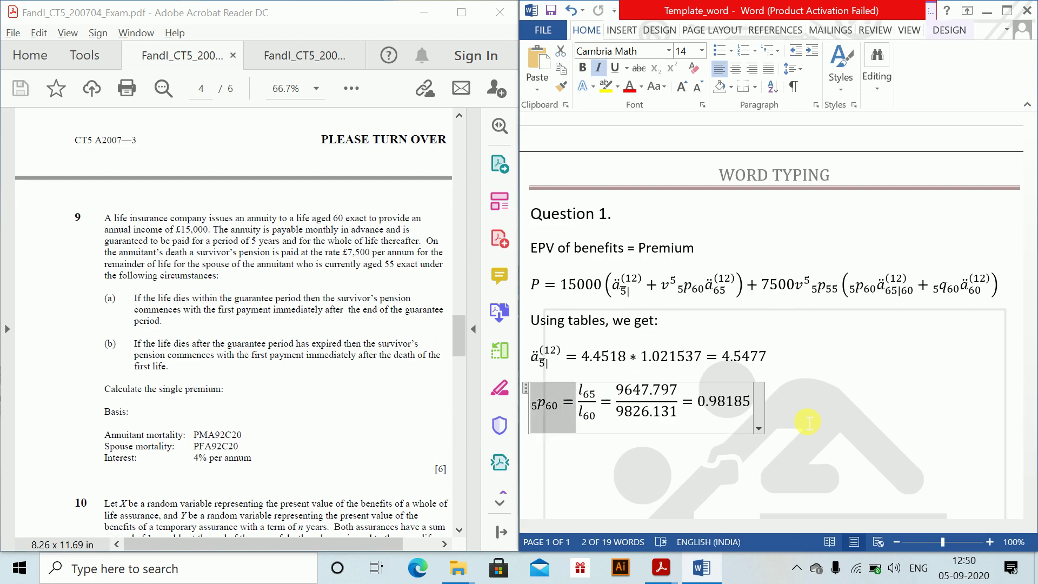
{"action": "key", "text": "shift+Right"}
{"action": "key", "text": "shift+Right"}
{"action": "key", "text": "shift+Right"}
{"action": "key", "text": "shift+Right"}
{"action": "key", "text": "shift+Right"}
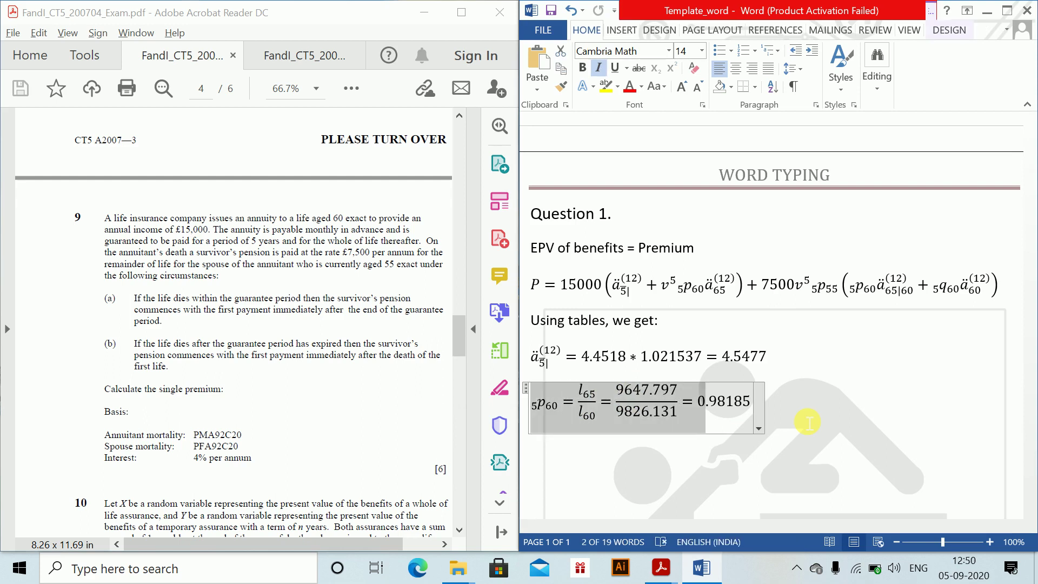
{"action": "key", "text": "shift+Right"}
{"action": "key", "text": "shift+Right"}
{"action": "key", "text": "shift+Right"}
{"action": "key", "text": "shift+Right"}
{"action": "key", "text": "shift+Right"}
{"action": "key", "text": "shift+Right"}
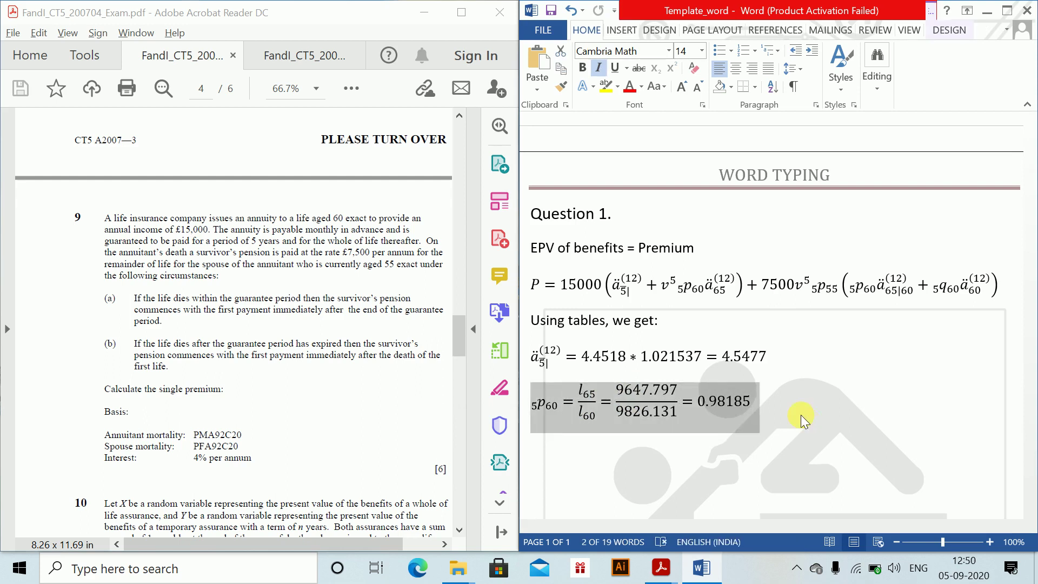
{"action": "key", "text": "ctrl+c"}
{"action": "key", "text": "Right"}
{"action": "key", "text": "ctrl+v"}
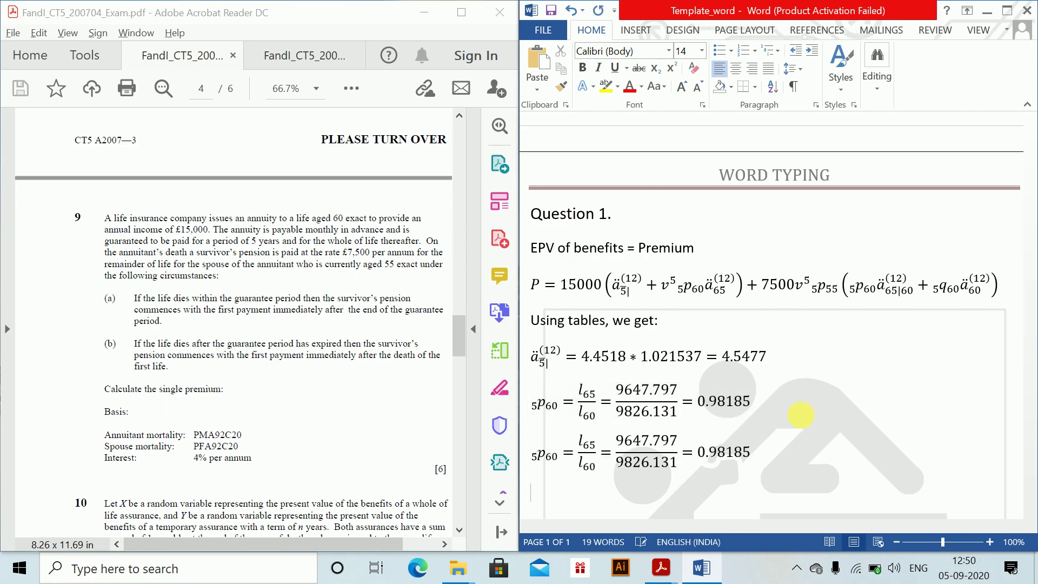
{"action": "key", "text": "ctrl+v"}
{"action": "key", "text": "ctrl+z"}
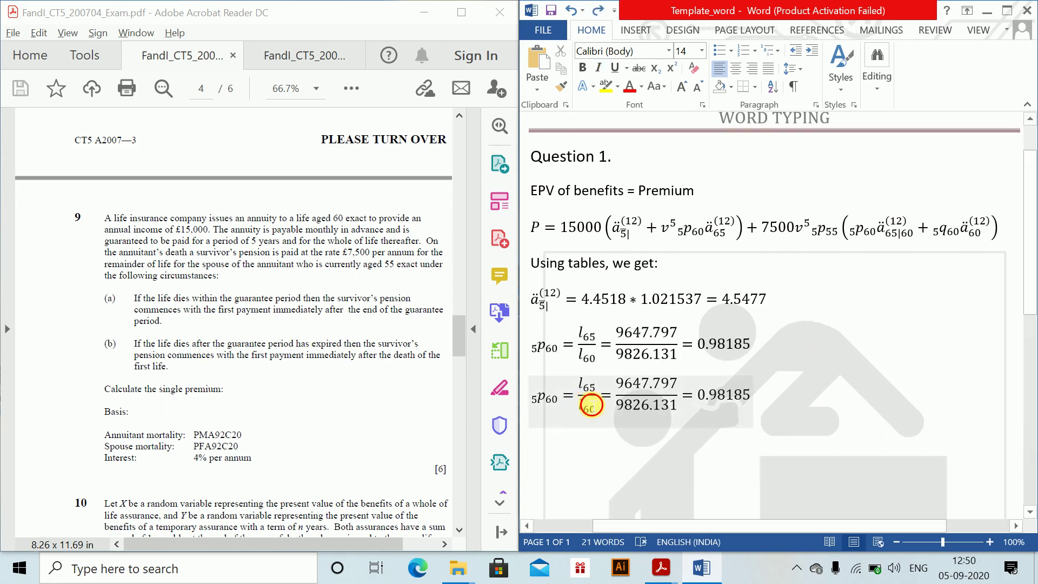
Step: Change the subscript of p from 60 to 55 in the duplicated equation
{"action": "left_click", "coordinate": [590, 405]}
{"action": "left_click", "coordinate": [589, 406]}
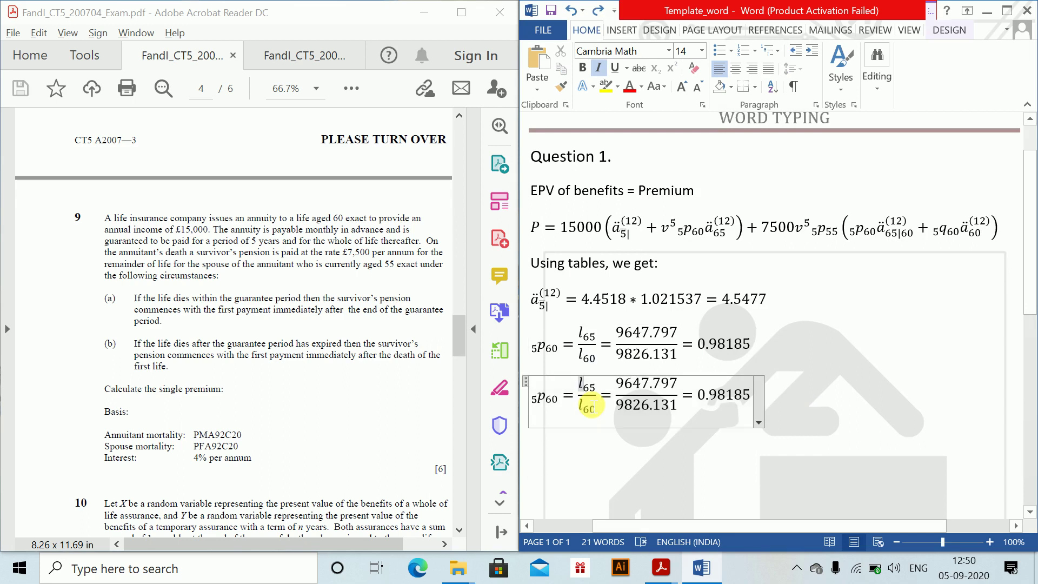
{"action": "left_click", "coordinate": [559, 411]}
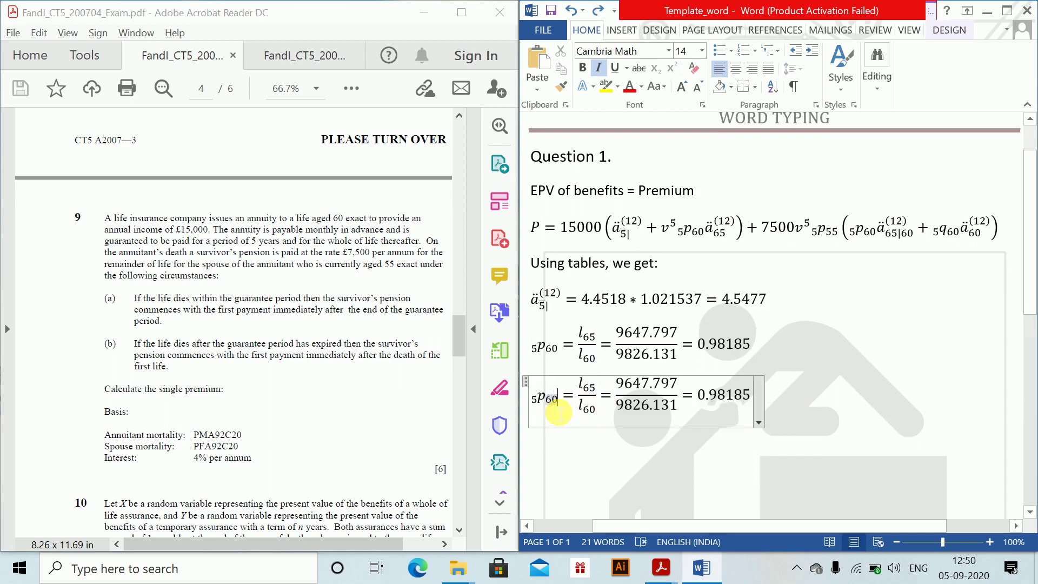
{"action": "key", "text": "BackSpace"}
{"action": "key", "text": "BackSpace"}
{"action": "type", "text": "55"}
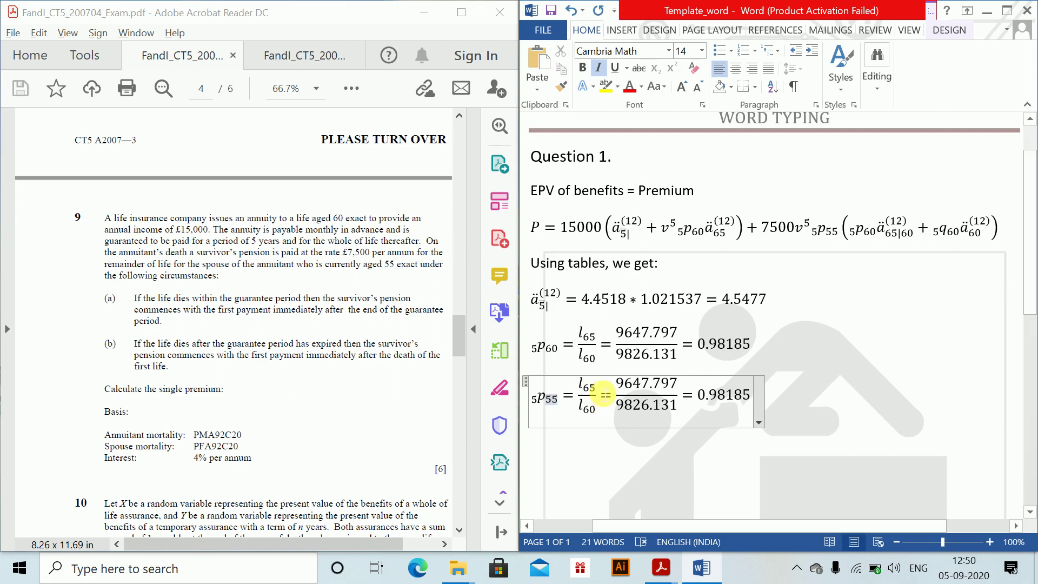
Step: Change the symbolic fraction in the 5p55 equation to l60 over l55
{"action": "left_click", "coordinate": [588, 387]}
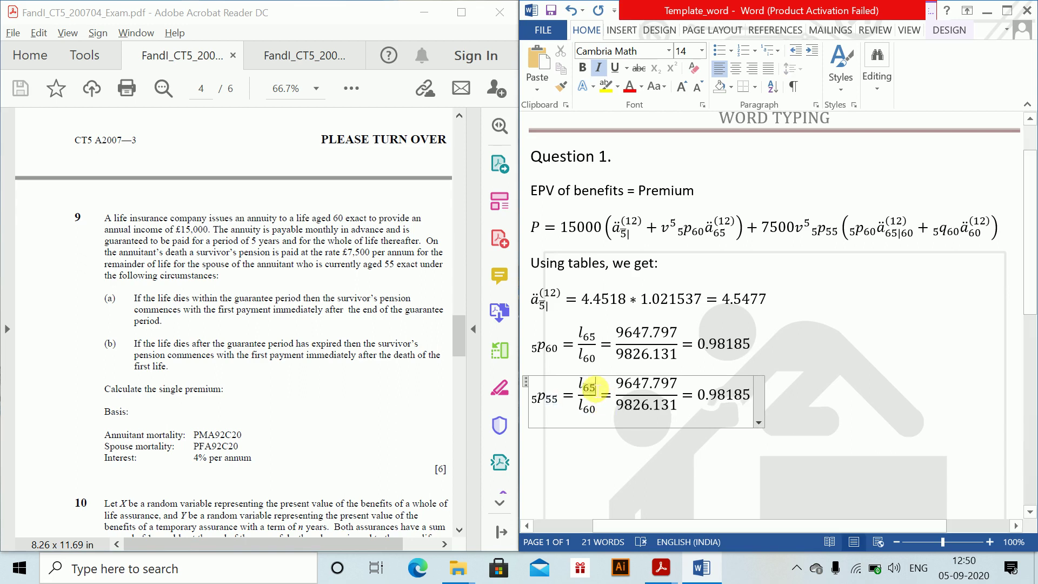
{"action": "key", "text": "BackSpace"}
{"action": "key", "text": "Down"}
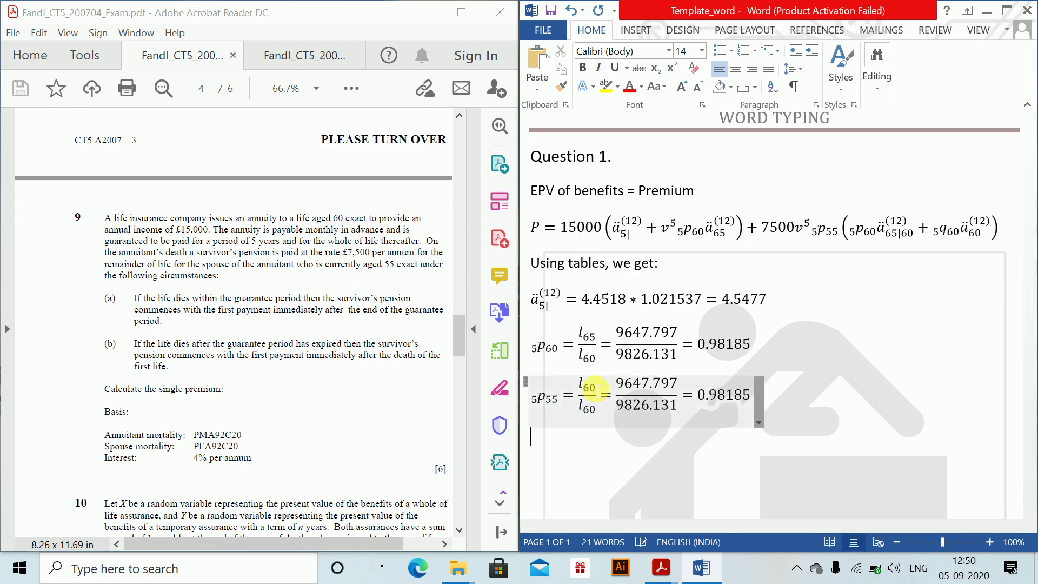
{"action": "key", "text": "Up"}
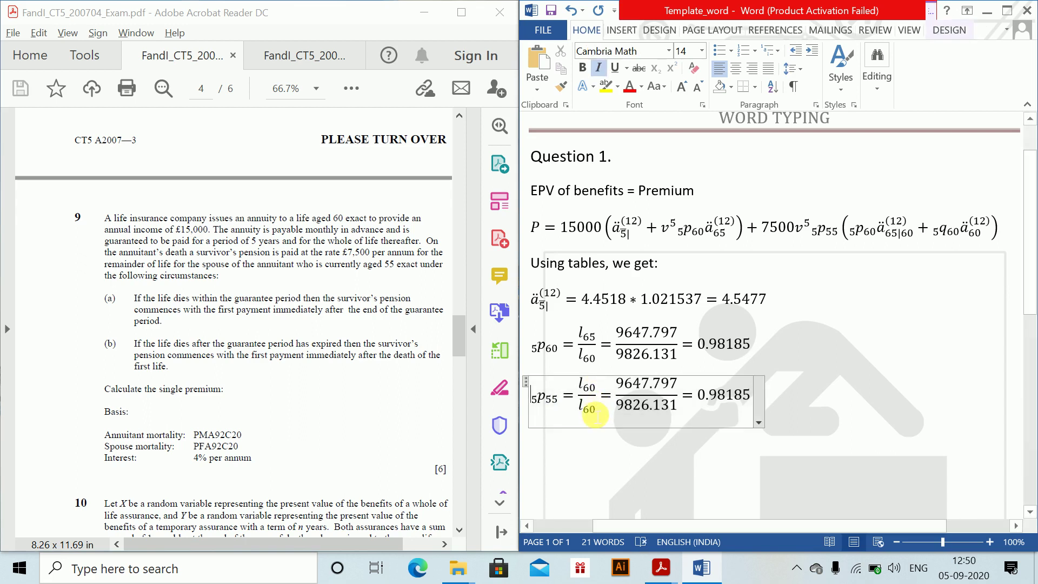
{"action": "type", "text": "55"}
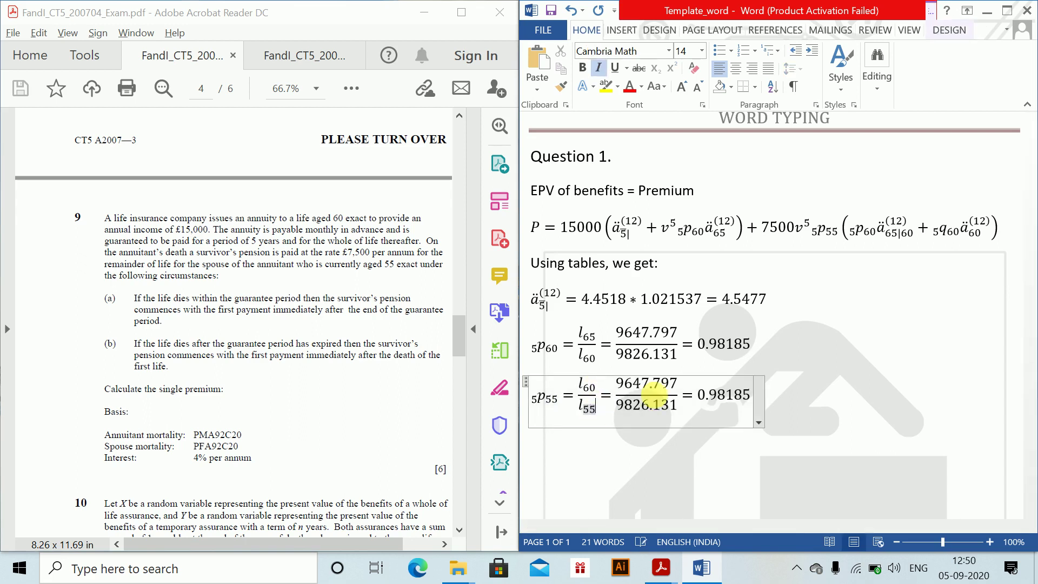
Step: Replace the numerator of the numeric fraction in the 5p55 equation with 9848.431
{"action": "left_click", "coordinate": [664, 397]}
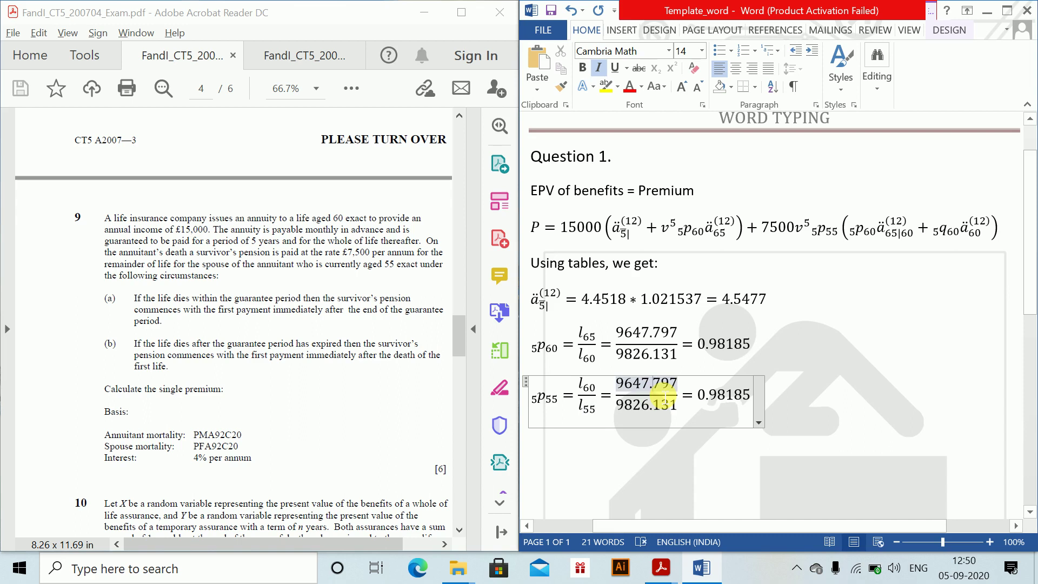
{"action": "left_click", "coordinate": [664, 397]}
{"action": "key", "text": "Delete"}
{"action": "key", "text": "Delete"}
{"action": "key", "text": "BackSpace"}
{"action": "key", "text": "BackSpace"}
{"action": "key", "text": "BackSpace"}
{"action": "key", "text": "BackSpace"}
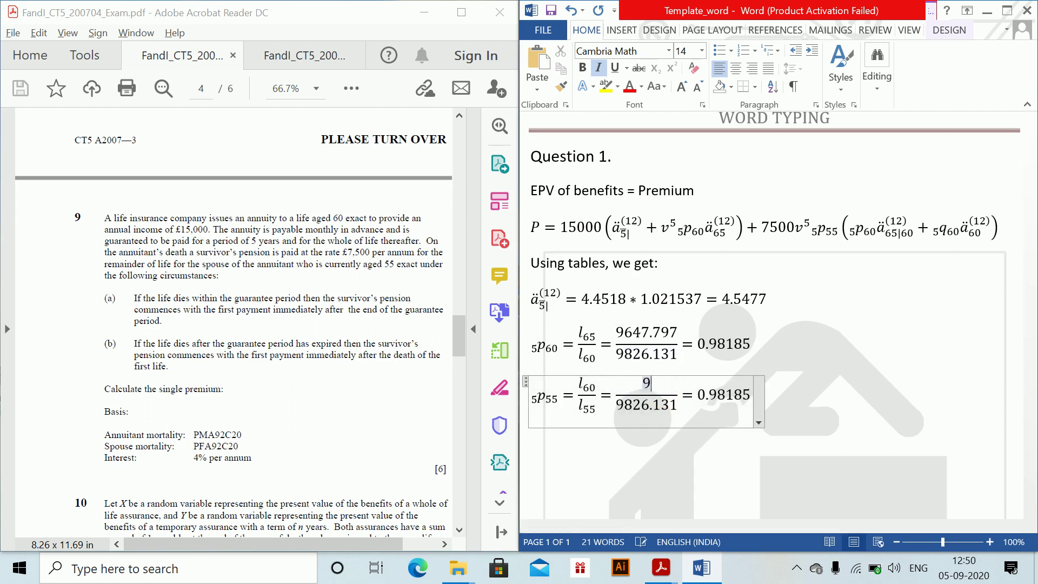
{"action": "type", "text": "848.431"}
Step: Replace the denominator of the numeric fraction in the 5p55 equation with 9917.623
{"action": "key", "text": "Down"}
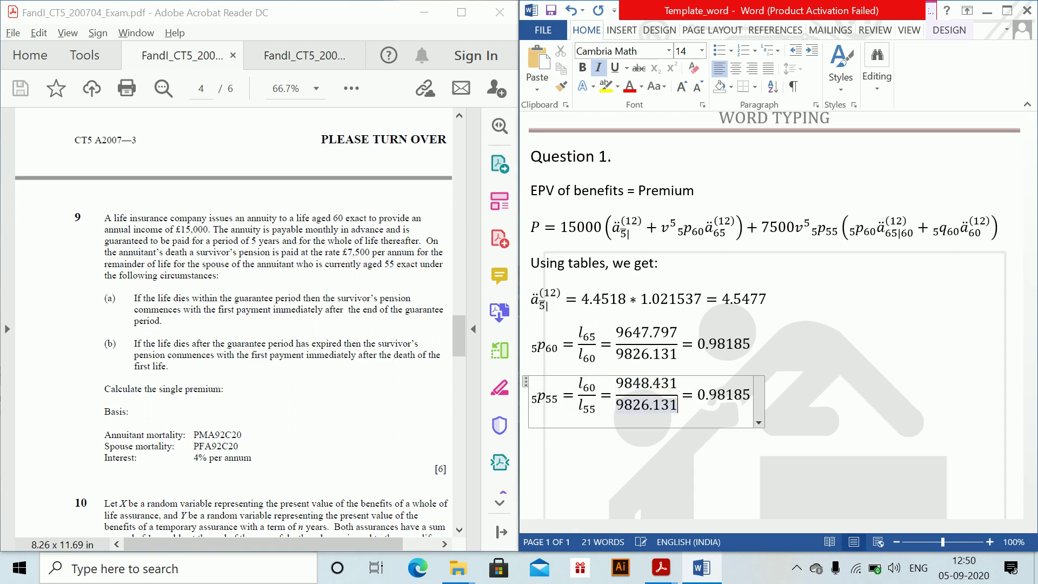
{"action": "key", "text": "BackSpace"}
{"action": "key", "text": "BackSpace"}
{"action": "key", "text": "BackSpace"}
{"action": "key", "text": "BackSpace"}
{"action": "key", "text": "BackSpace"}
{"action": "key", "text": "BackSpace"}
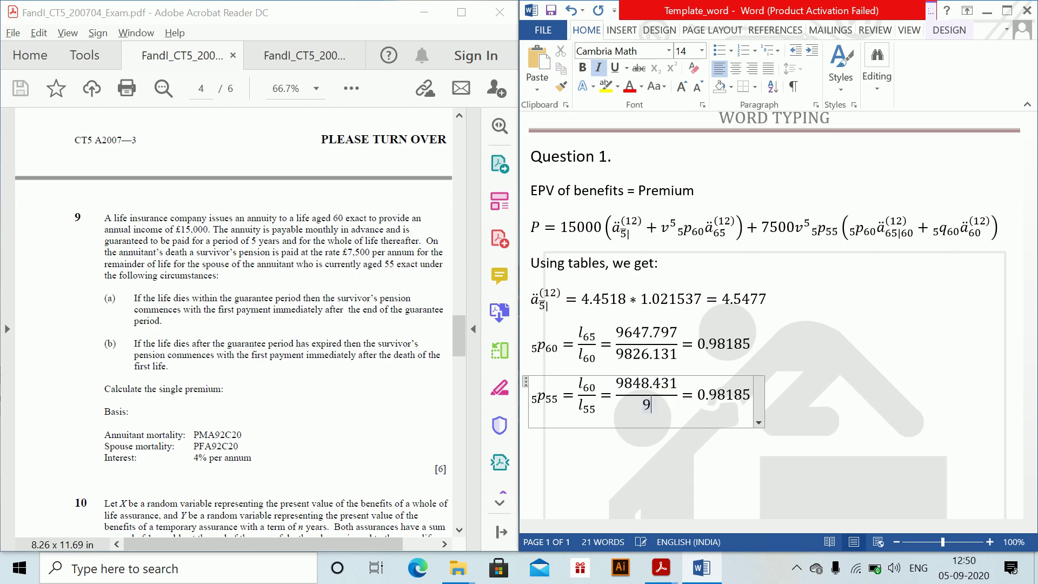
{"action": "type", "text": "7.623"}
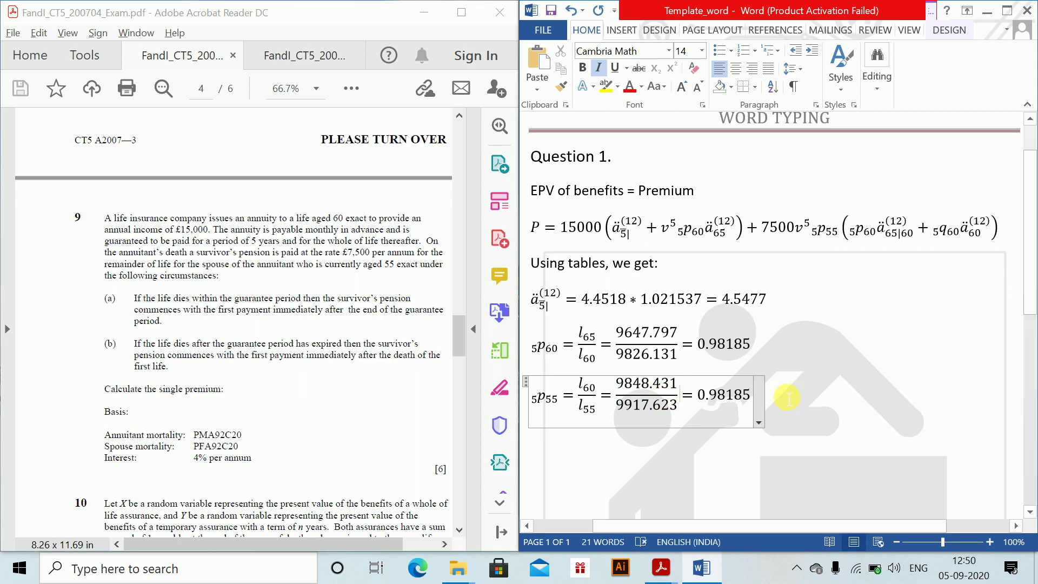
Step: Set the result of the 5p55 equation to 0.99302 and start a new line below it
{"action": "left_click", "coordinate": [756, 398]}
{"action": "key", "text": "BackSpace"}
{"action": "key", "text": "BackSpace"}
{"action": "key", "text": "BackSpace"}
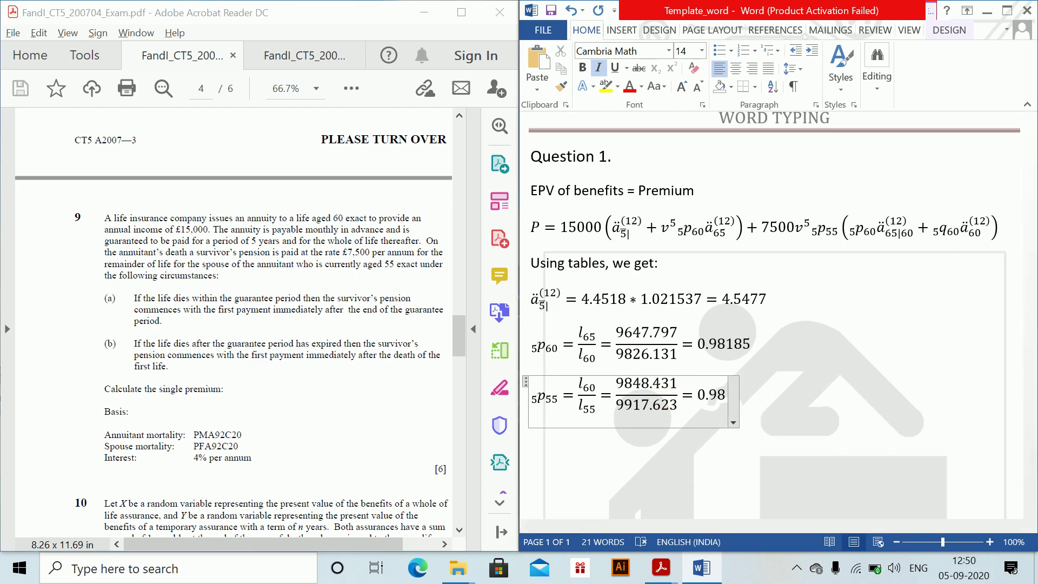
{"action": "key", "text": "BackSpace"}
{"action": "type", "text": "9302"}
{"action": "key", "text": "Return"}
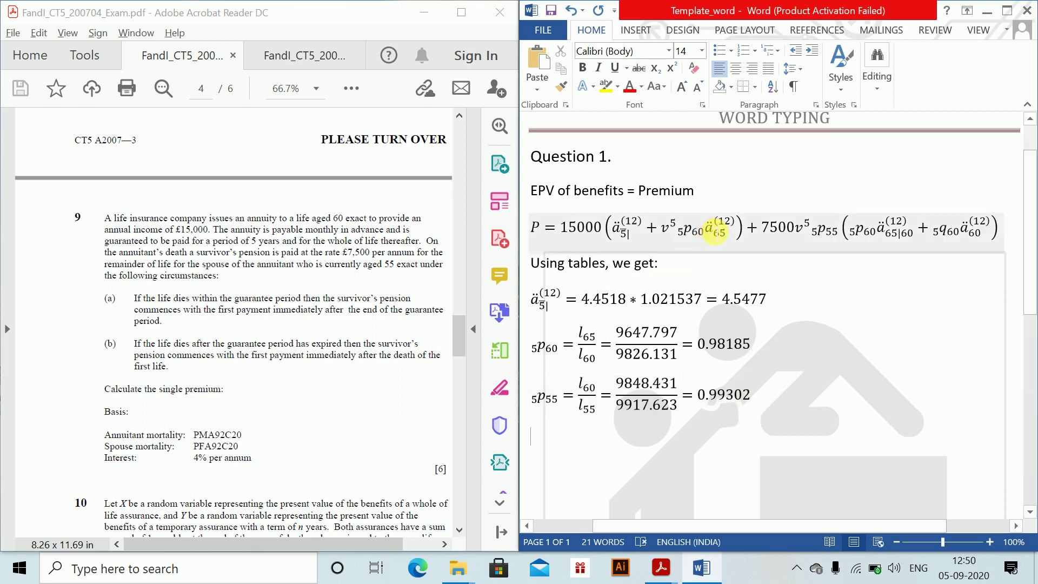
Step: Copy the ä65 (12) term from the premium equation onto the new line and add an equals sign after it
{"action": "double_click", "coordinate": [718, 232]}
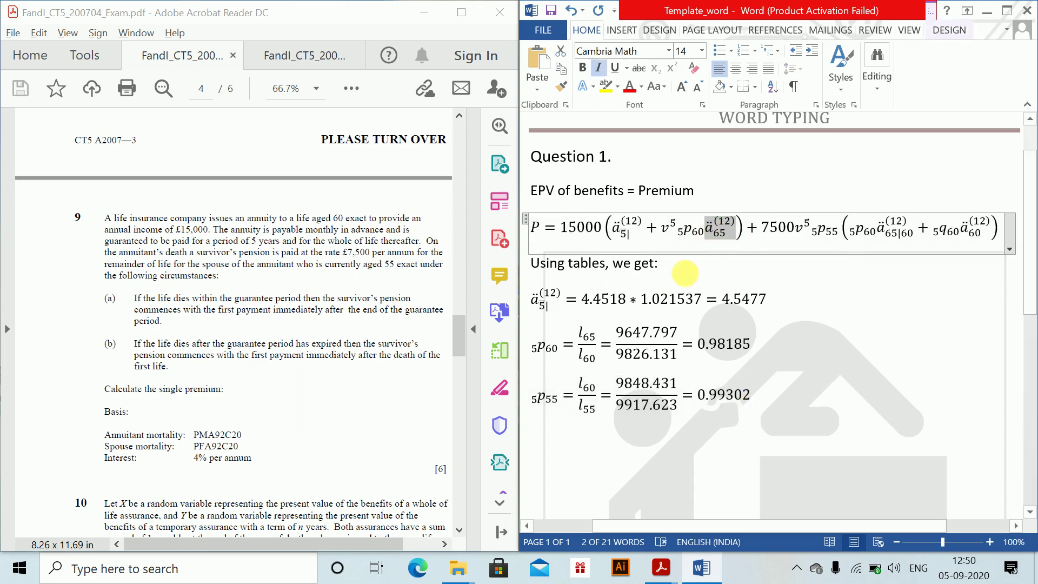
{"action": "key", "text": "ctrl+c"}
{"action": "left_click", "coordinate": [566, 441]}
{"action": "key", "text": "ctrl+v"}
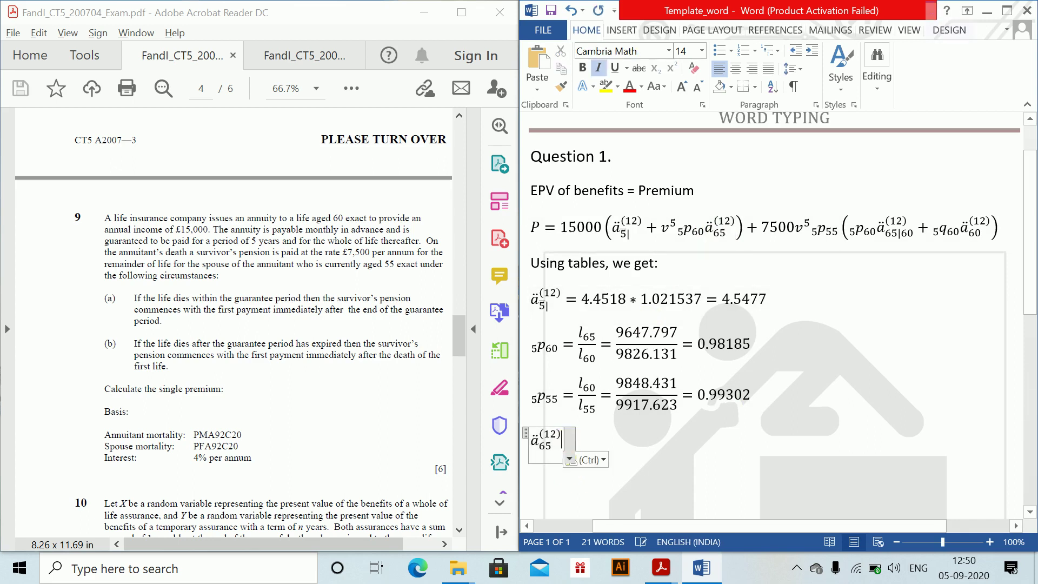
{"action": "type", "text": "="}
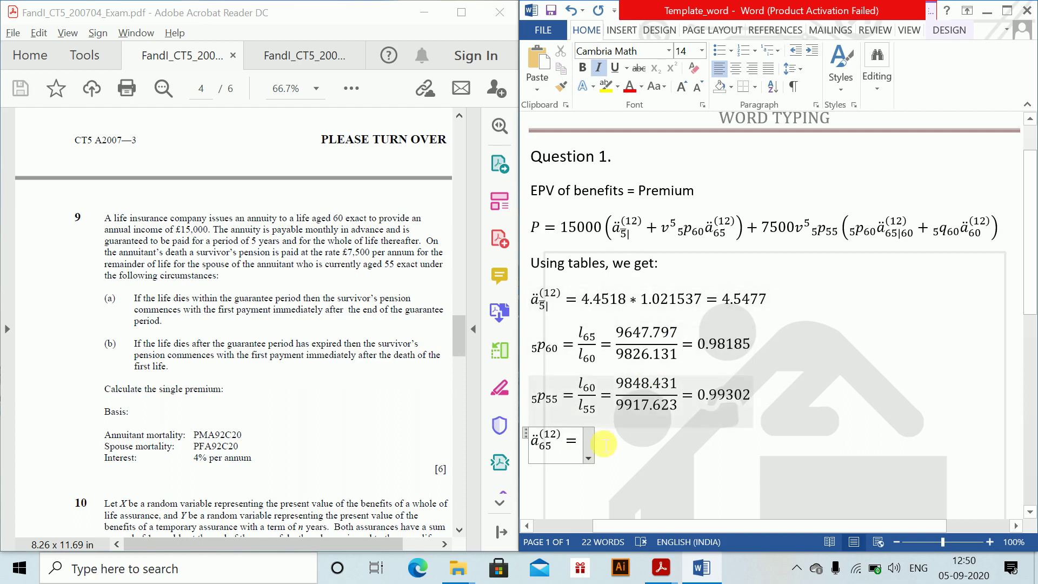
Step: Continue the ä65 (12) equation with ä65 minus the fraction 11/24, followed by an equals sign
{"action": "type", "text": "a"}
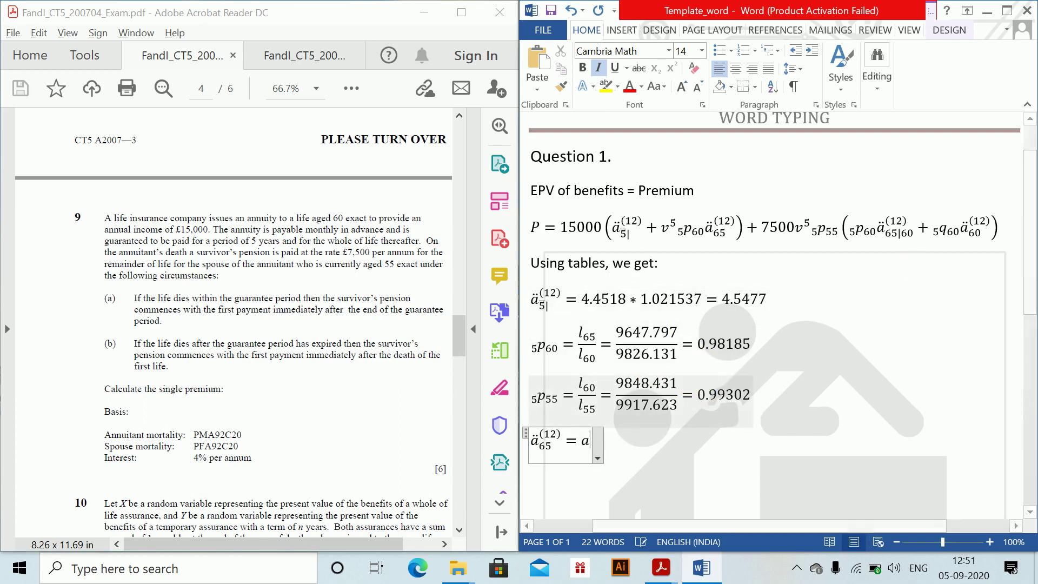
{"action": "type", "text": "\\ddo"}
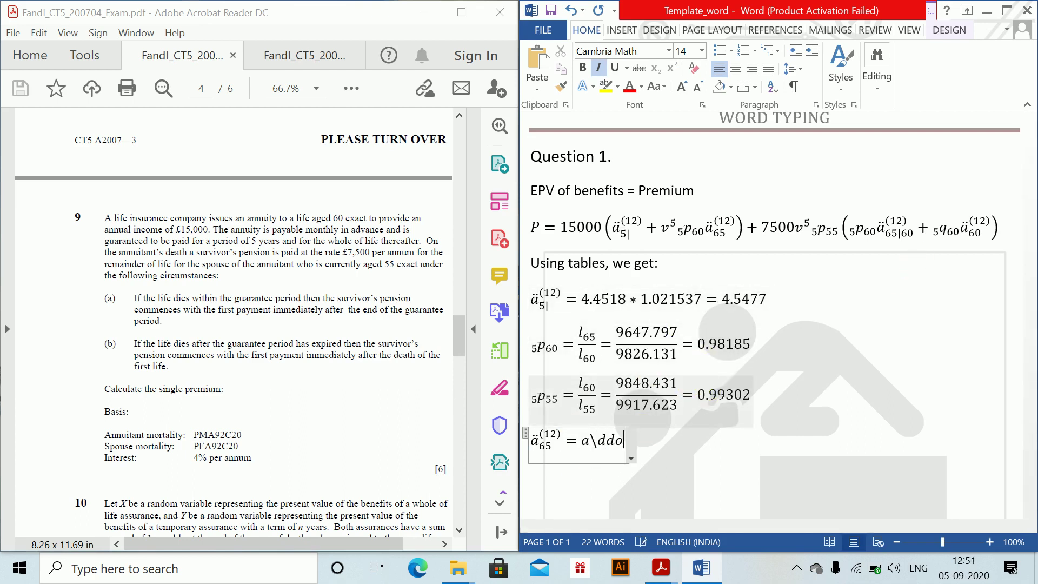
{"action": "type", "text": "t _65"}
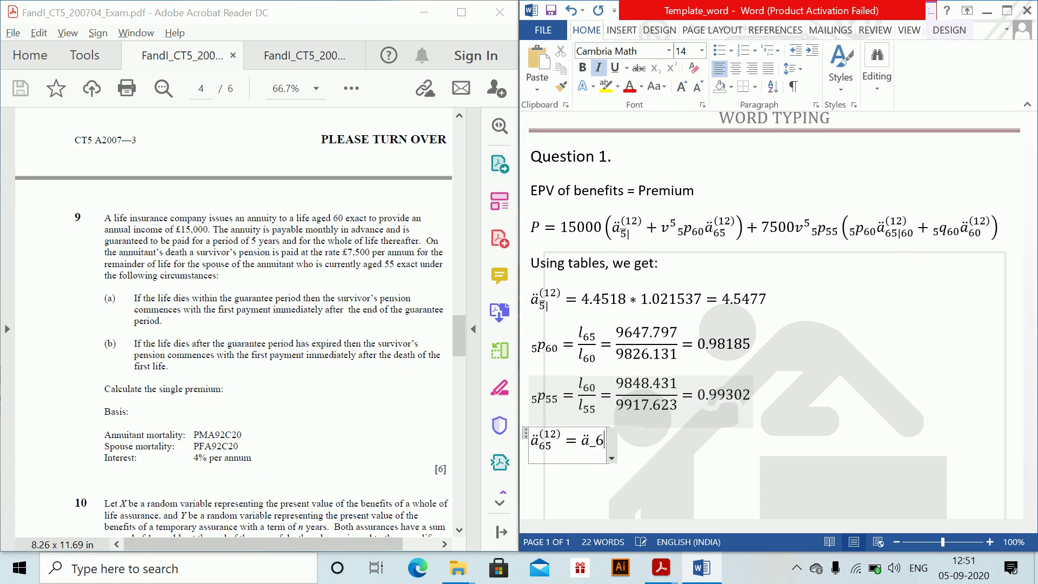
{"action": "type", "text": "-"}
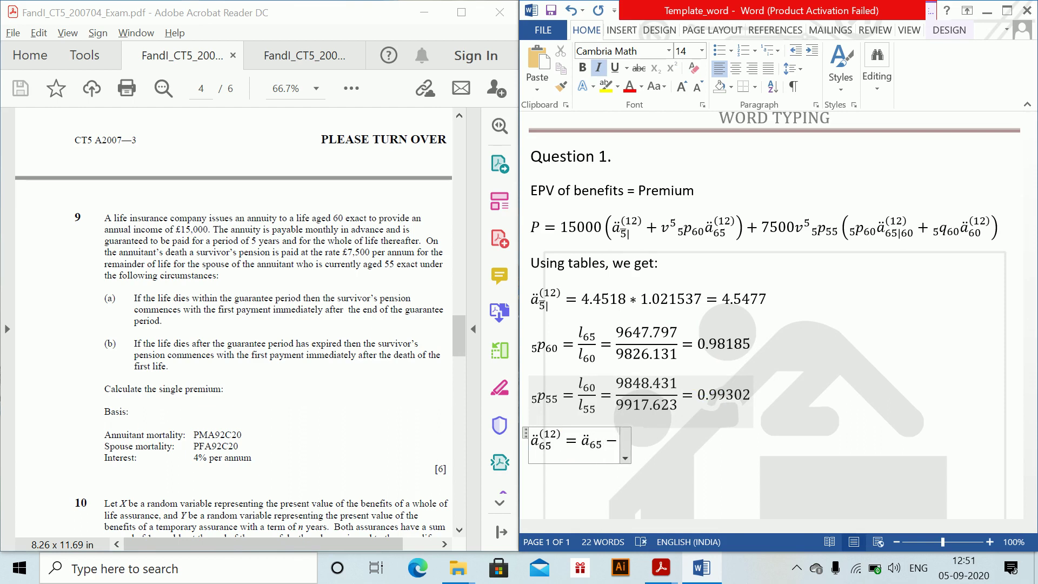
{"action": "type", "text": "11/"}
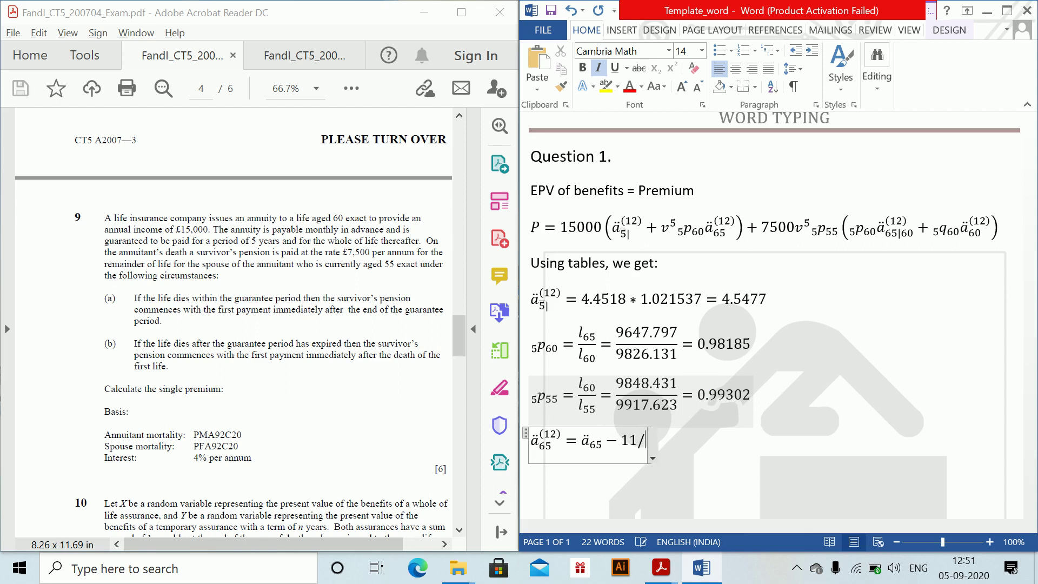
{"action": "type", "text": "24 ="}
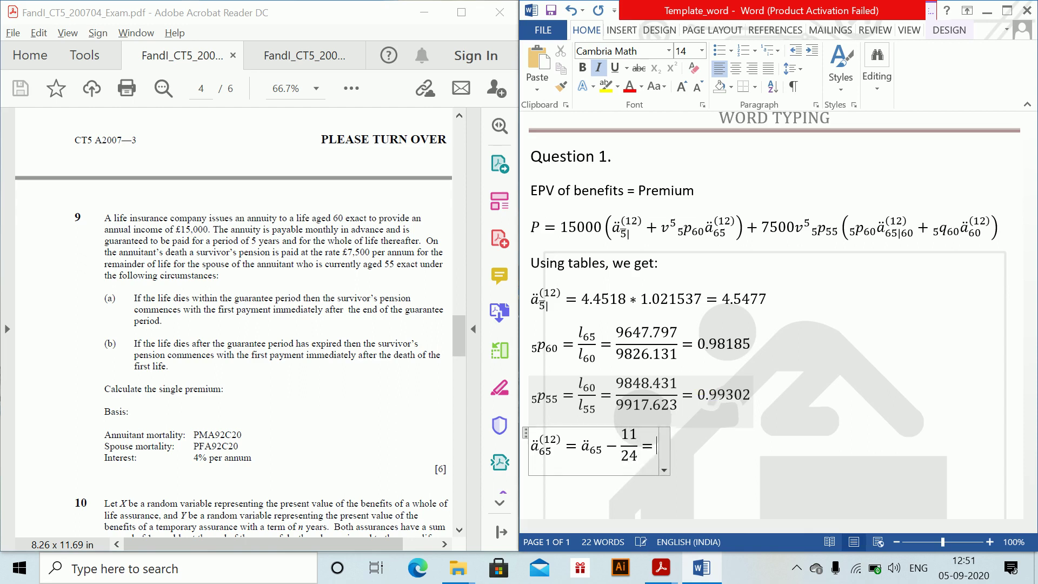
Step: Enter 13.2077 as the result of the ä65 (12) equation and start a new line below
{"action": "type", "text": "13.209"}
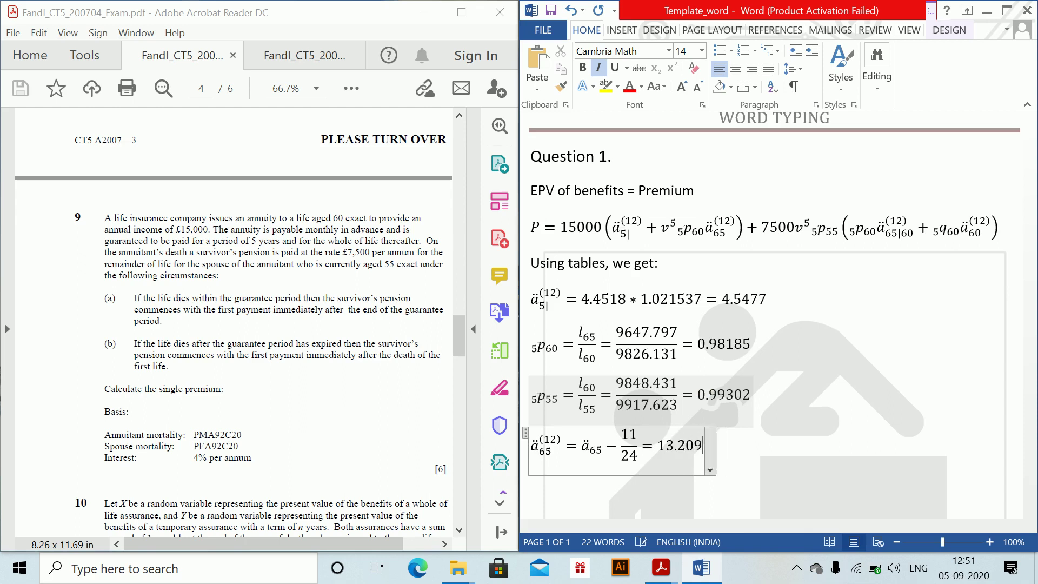
{"action": "key", "text": "BackSpace"}
{"action": "type", "text": "77"}
{"action": "key", "text": "Return"}
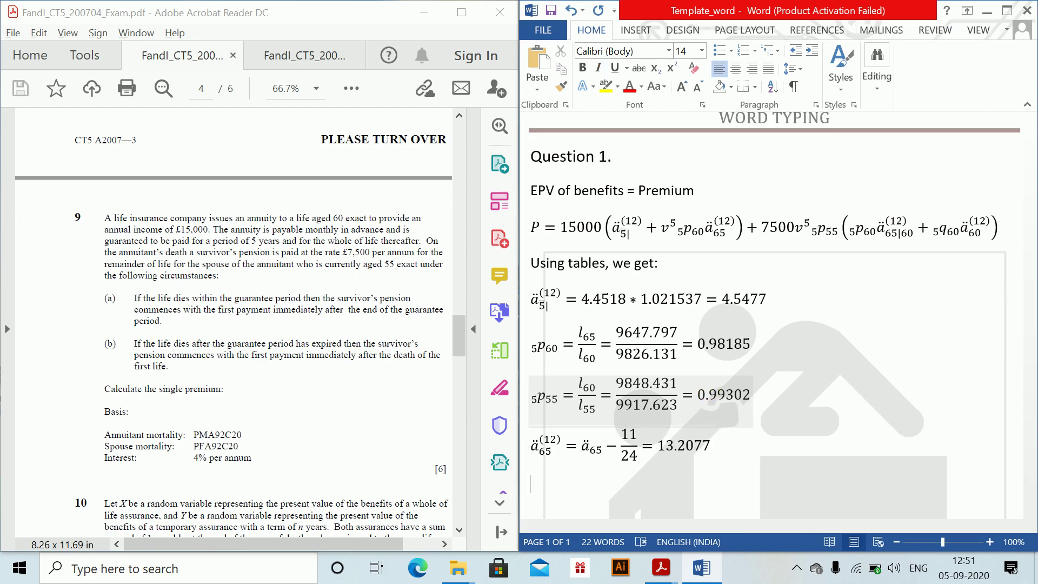
Step: Duplicate the whole ä65 (12) equation onto the line directly below it
{"action": "left_click_drag", "start_coordinate": [536, 447], "coordinate": [707, 458]}
{"action": "key", "text": "ctrl+c"}
{"action": "left_click", "coordinate": [554, 489]}
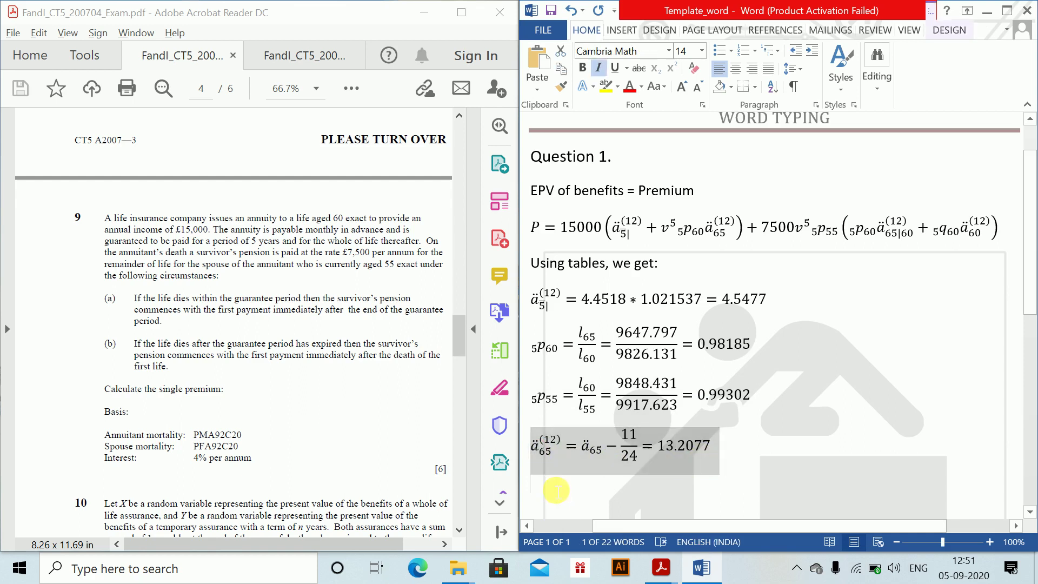
{"action": "key", "text": "ctrl+v"}
Step: Change both annuity subscripts in the duplicated equation from 65 to 60
{"action": "left_click", "coordinate": [554, 458]}
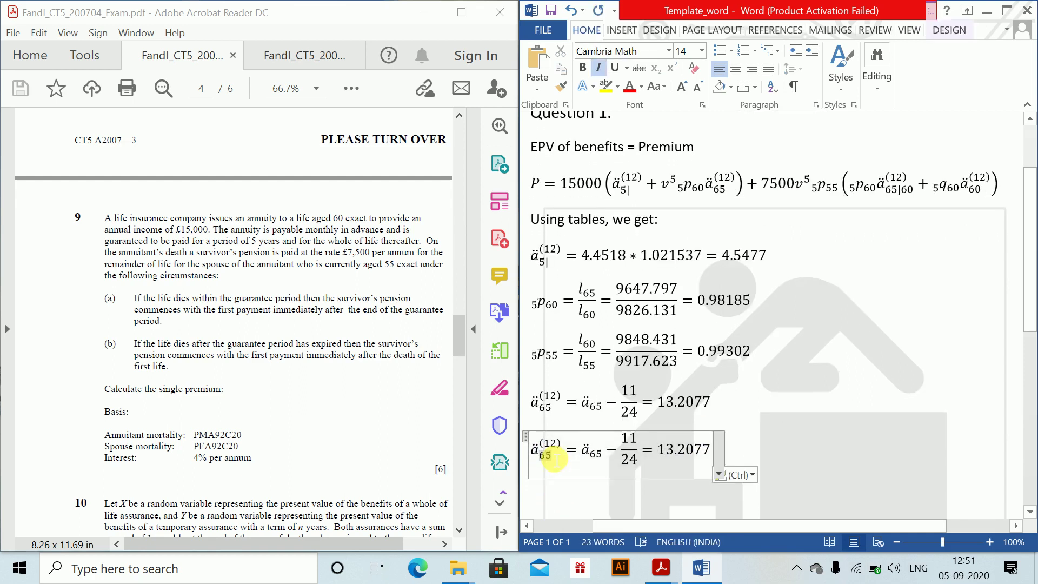
{"action": "key", "text": "BackSpace"}
{"action": "type", "text": "0"}
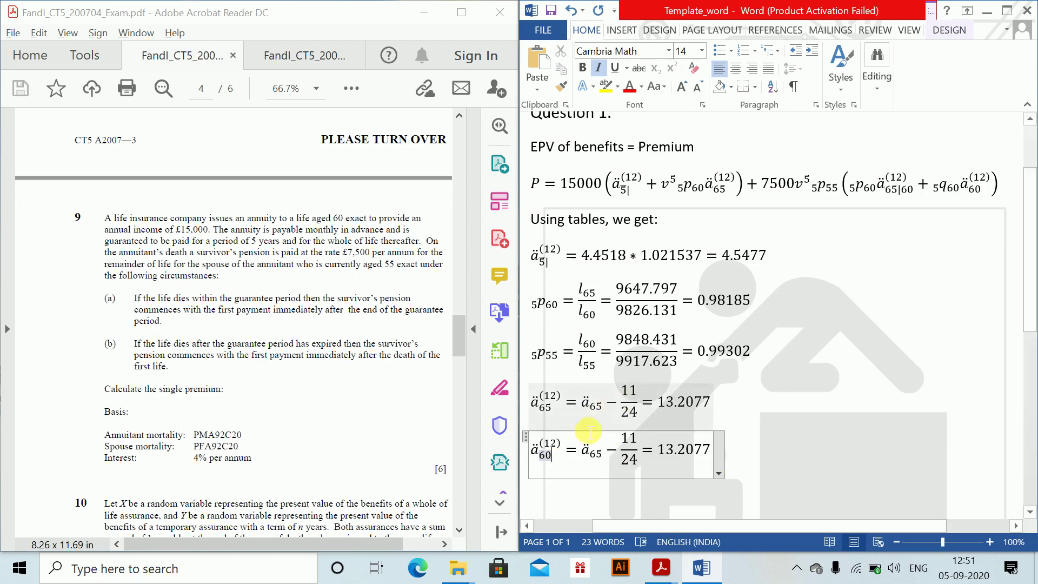
{"action": "left_click", "coordinate": [602, 454]}
{"action": "key", "text": "BackSpace"}
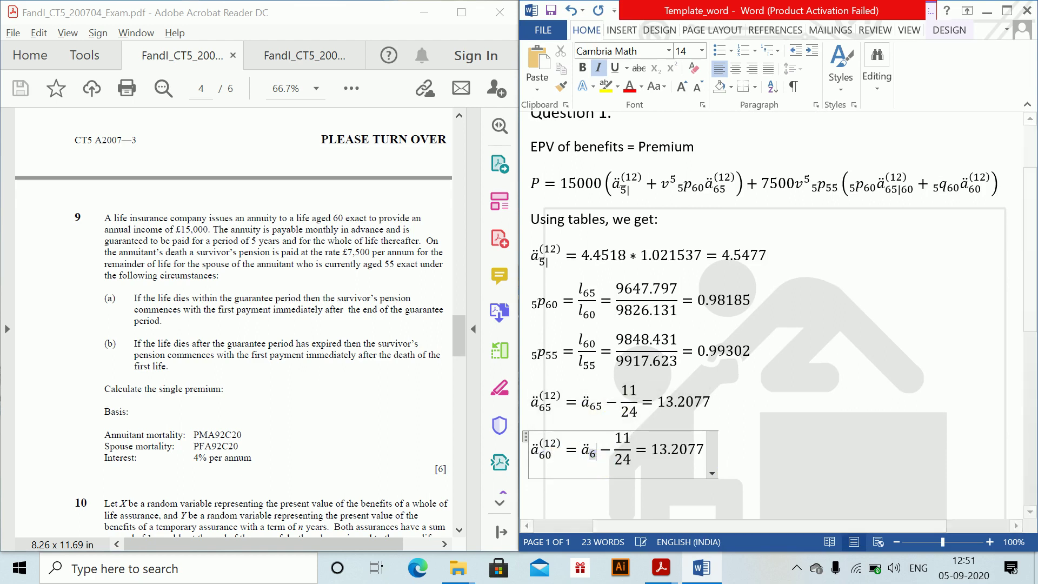
{"action": "type", "text": "0"}
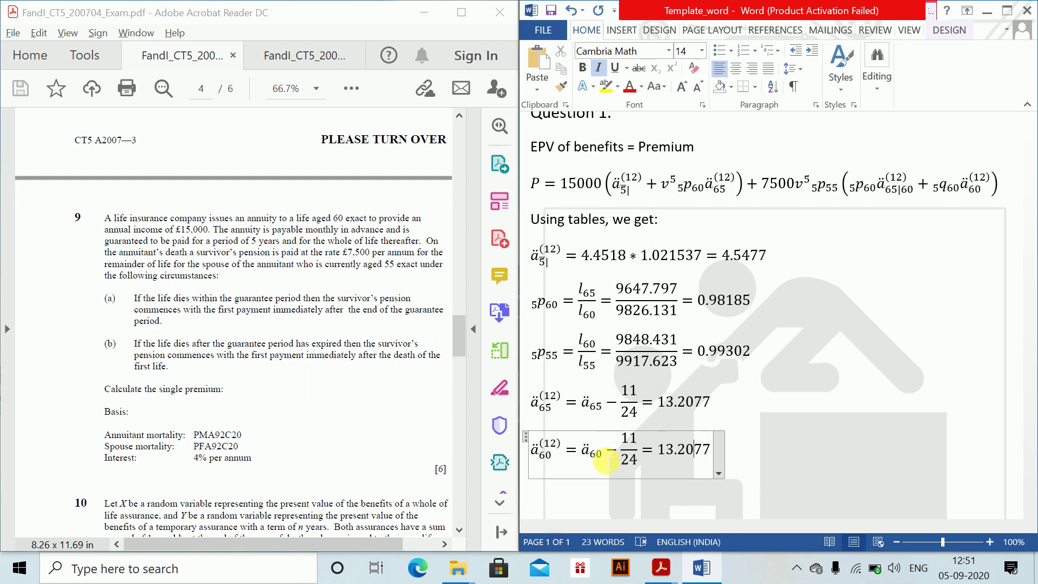
Step: Replace the result of the ä60 (12) equation with 16.1937 and move to the empty line below
{"action": "key", "text": "End"}
{"action": "key", "text": "BackSpace"}
{"action": "key", "text": "BackSpace"}
{"action": "key", "text": "BackSpace"}
{"action": "key", "text": "BackSpace"}
{"action": "key", "text": "BackSpace"}
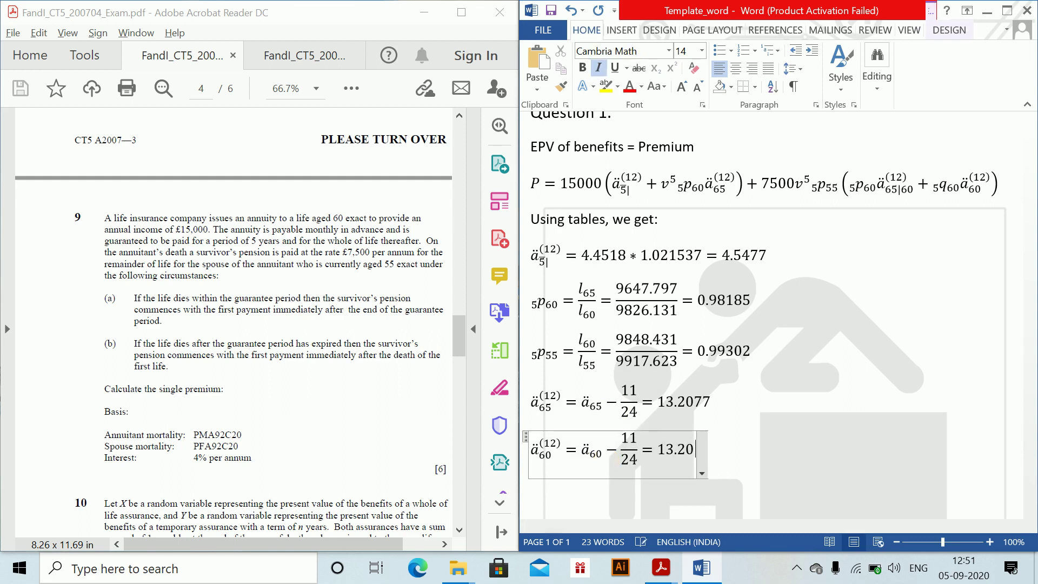
{"action": "key", "text": "BackSpace"}
{"action": "key", "text": "BackSpace"}
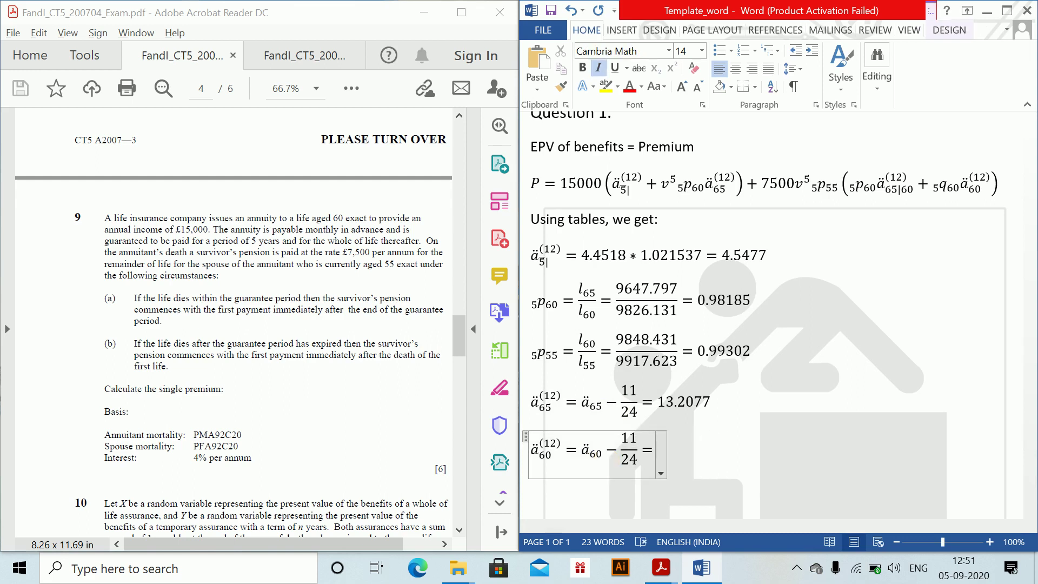
{"action": "type", "text": "16."}
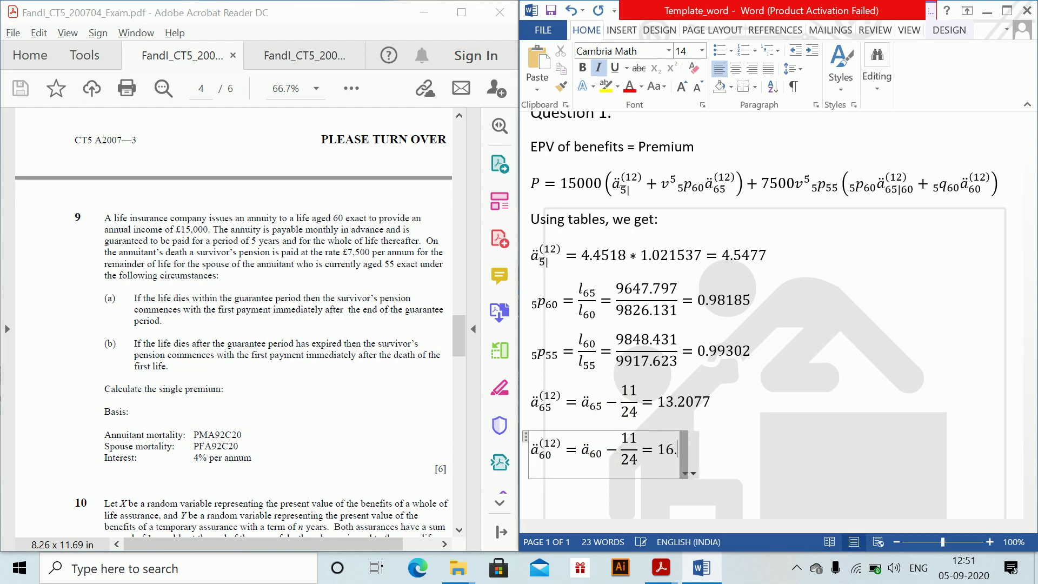
{"action": "type", "text": "1937"}
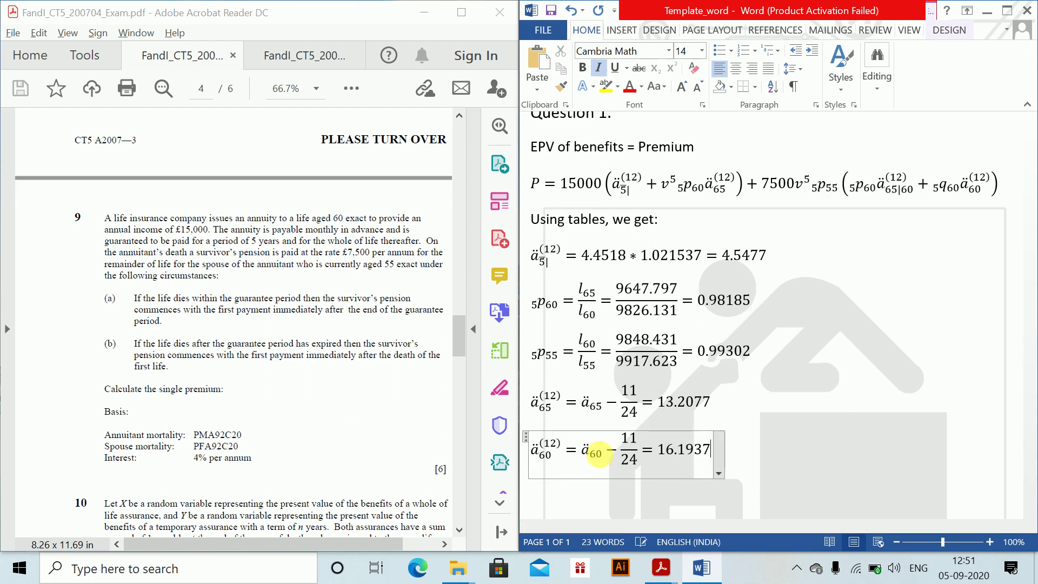
{"action": "left_click", "coordinate": [578, 476]}
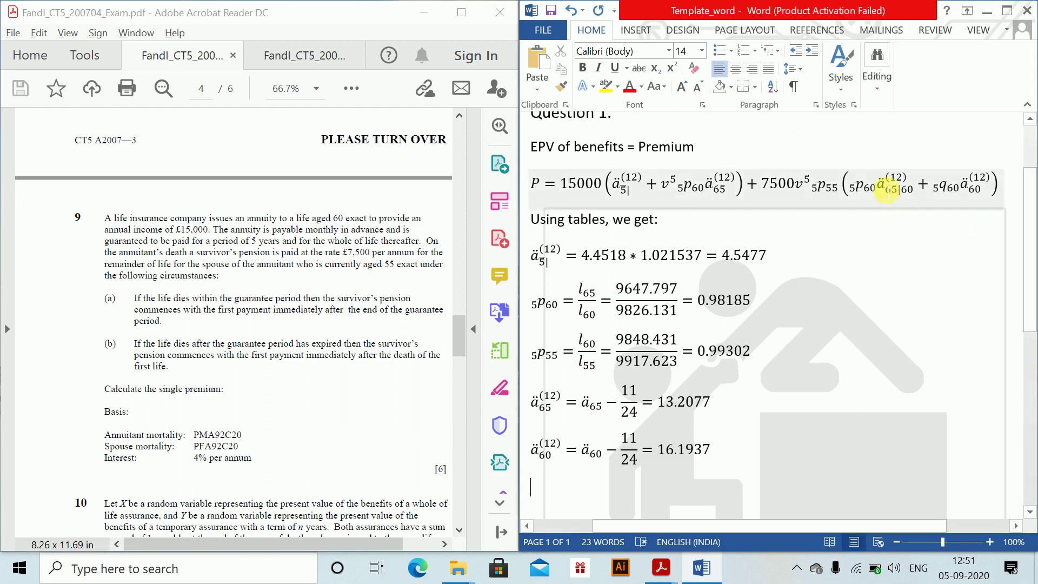
Step: Copy the ä65|60 (12) term from the premium equation onto the empty line and add an equals sign
{"action": "left_click_drag", "start_coordinate": [888, 189], "coordinate": [900, 193]}
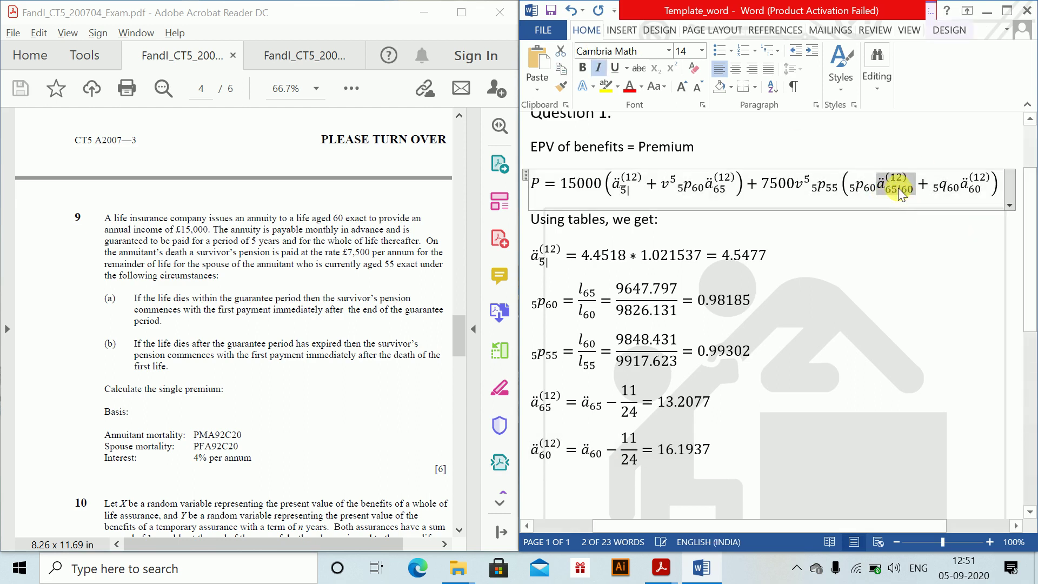
{"action": "key", "text": "ctrl+c"}
{"action": "left_click", "coordinate": [575, 479]}
{"action": "key", "text": "ctrl+v"}
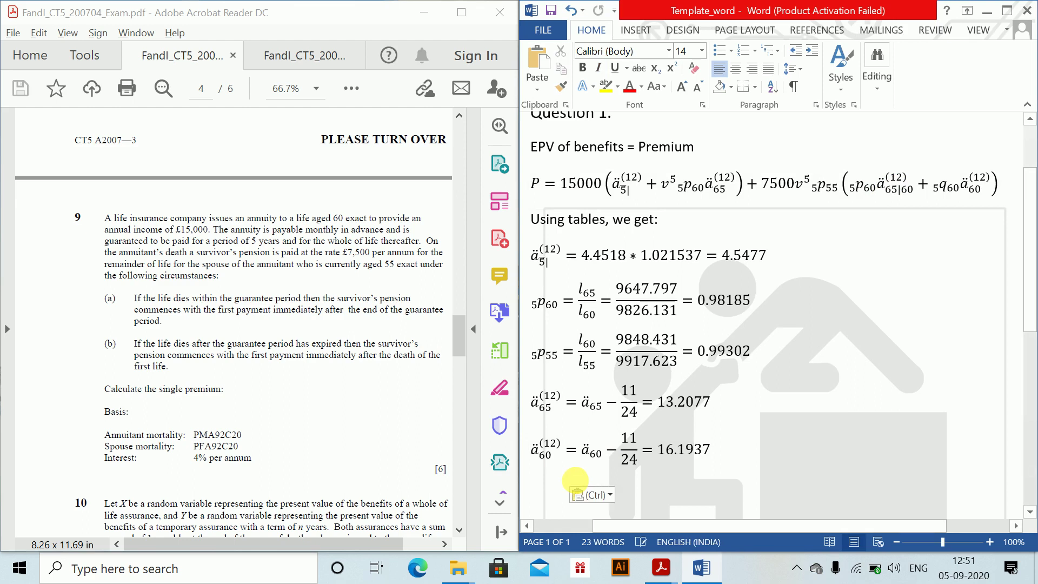
{"action": "type", "text": "="}
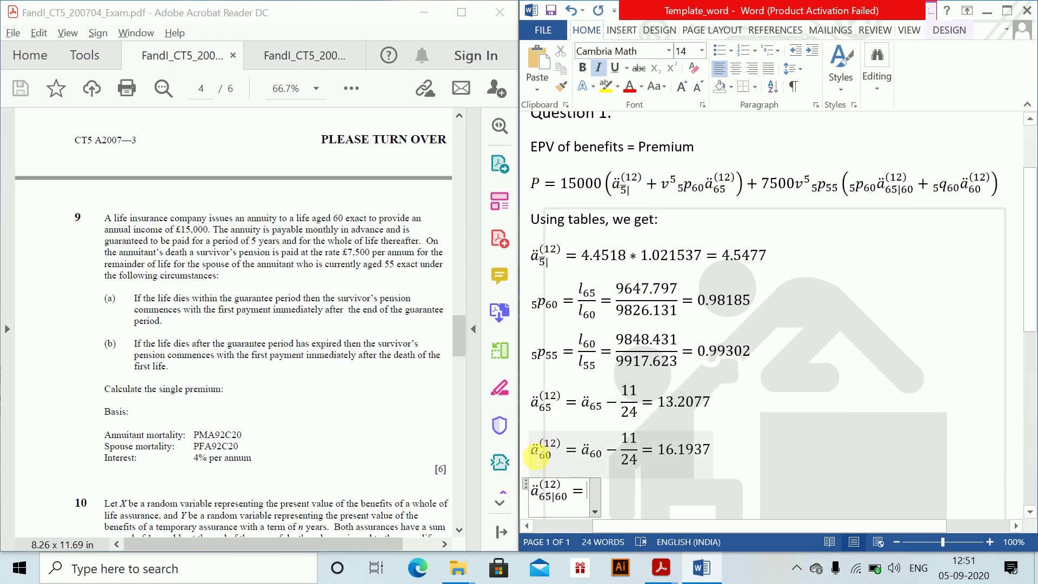
Step: Copy the ä60 (12) term to the right side of the ä65|60 equation and add a minus sign after it
{"action": "double_click", "coordinate": [536, 457]}
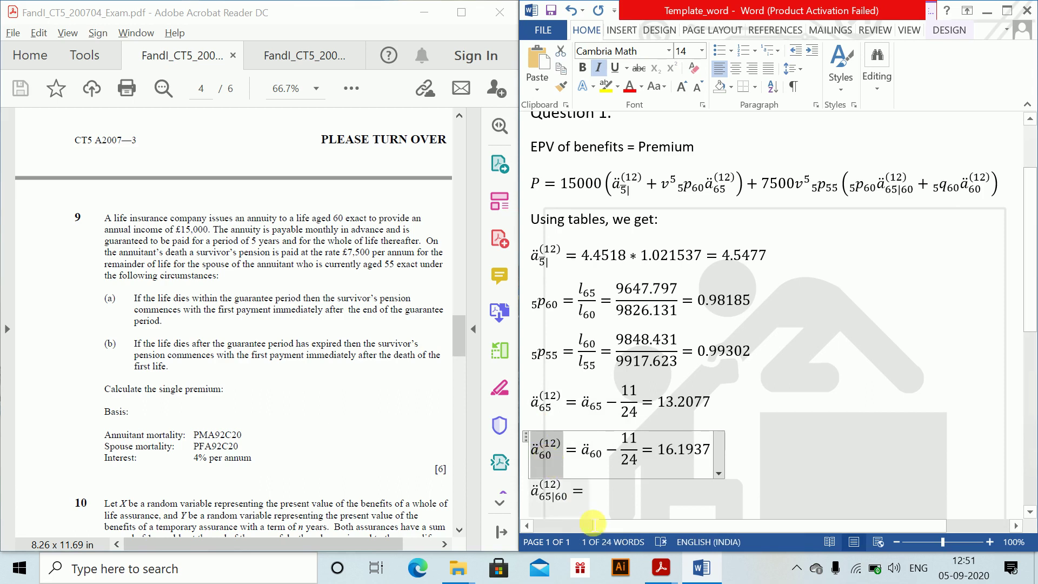
{"action": "left_click", "coordinate": [598, 497]}
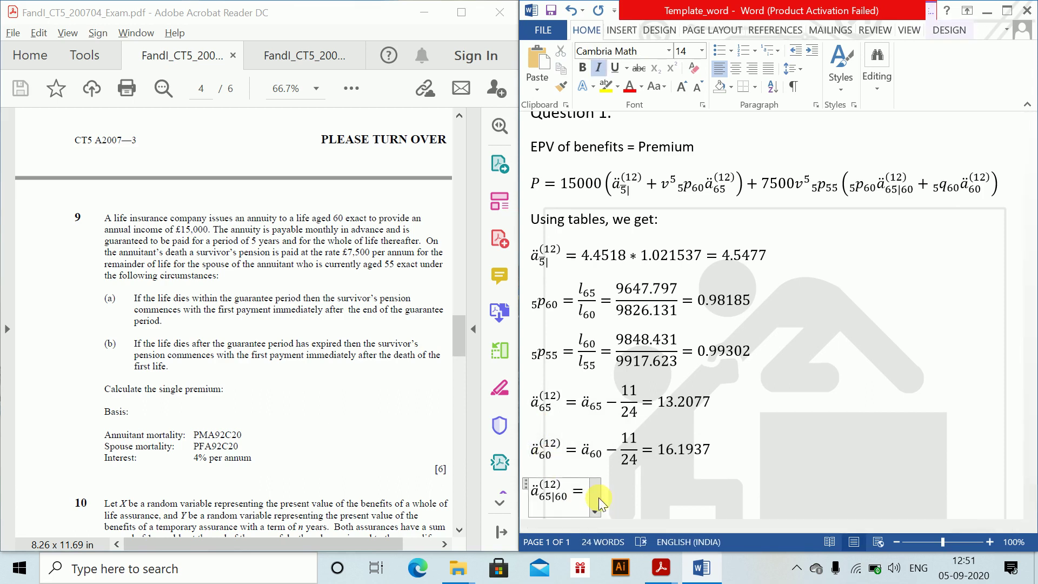
{"action": "key", "text": "ctrl+v"}
{"action": "type", "text": "-"}
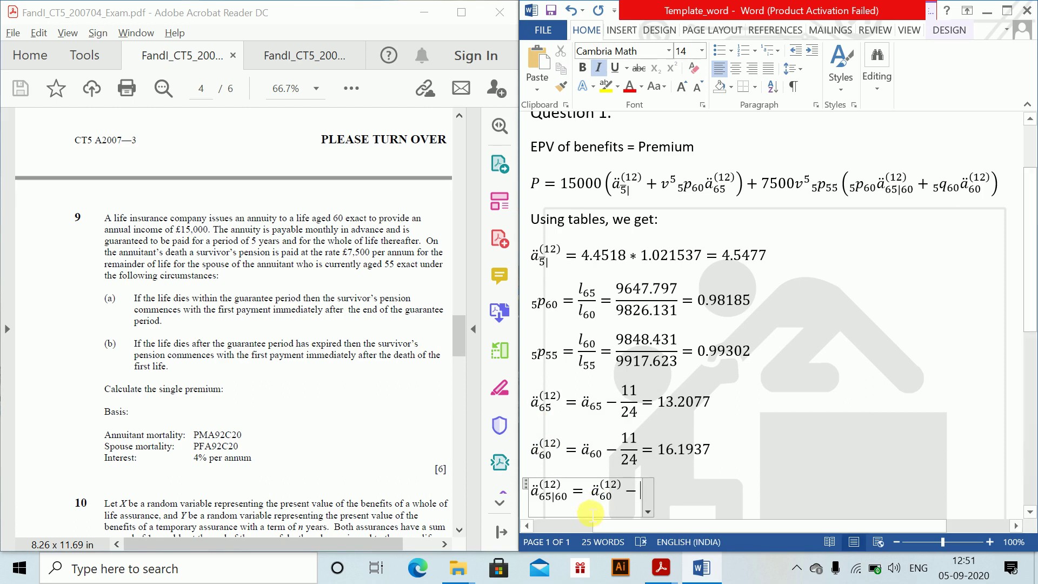
Step: Add a second copy of the ä60 (12) term after the minus sign, change its subscript to 65:60, and append an equals sign
{"action": "key", "text": "ctrl+v"}
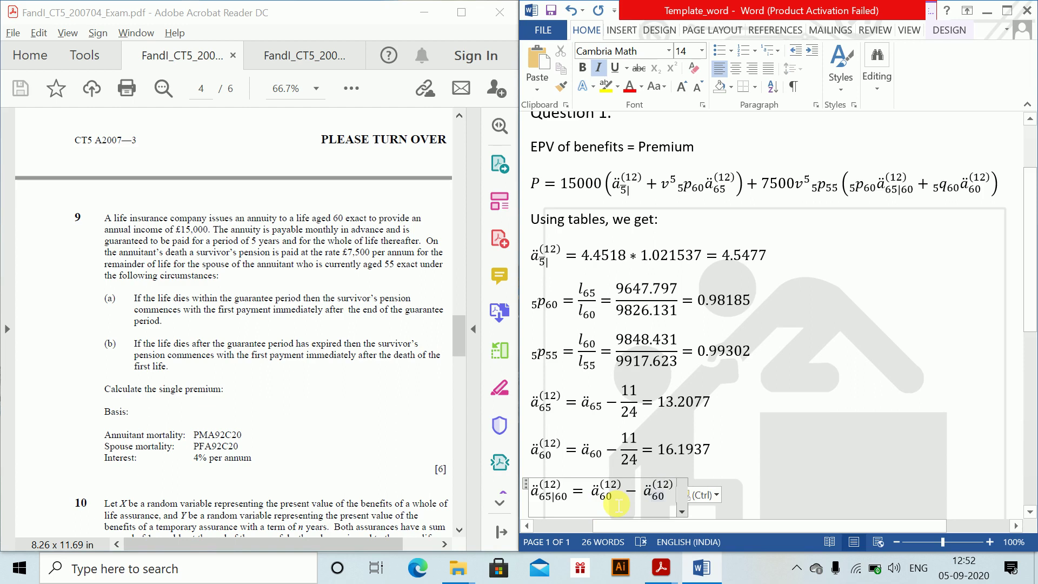
{"action": "key", "text": "Left"}
{"action": "key", "text": "Left"}
{"action": "key", "text": "Left"}
{"action": "type", "text": "65"}
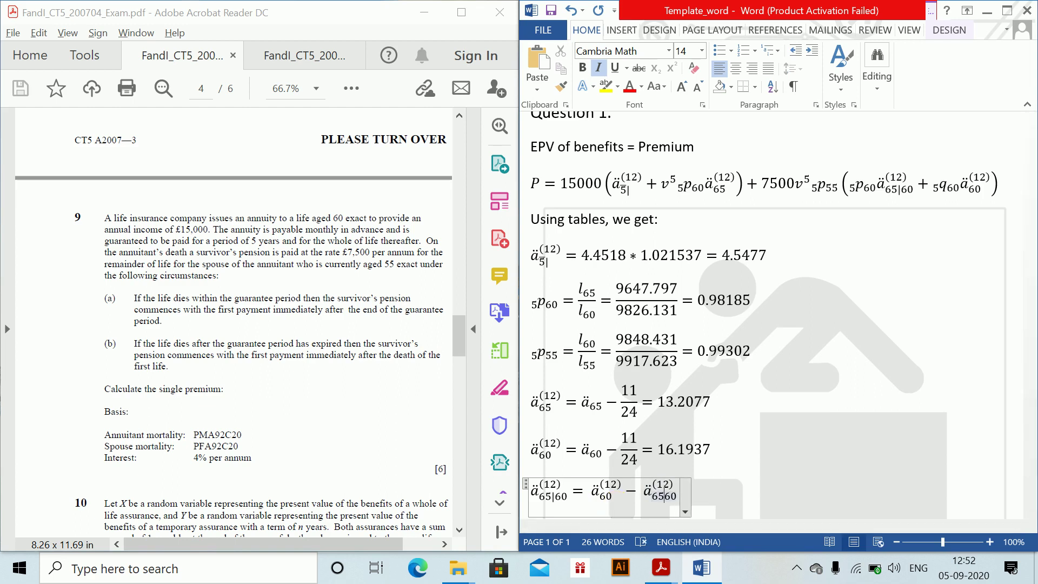
{"action": "type", "text": ":"}
{"action": "key", "text": "Right"}
{"action": "type", "text": "="}
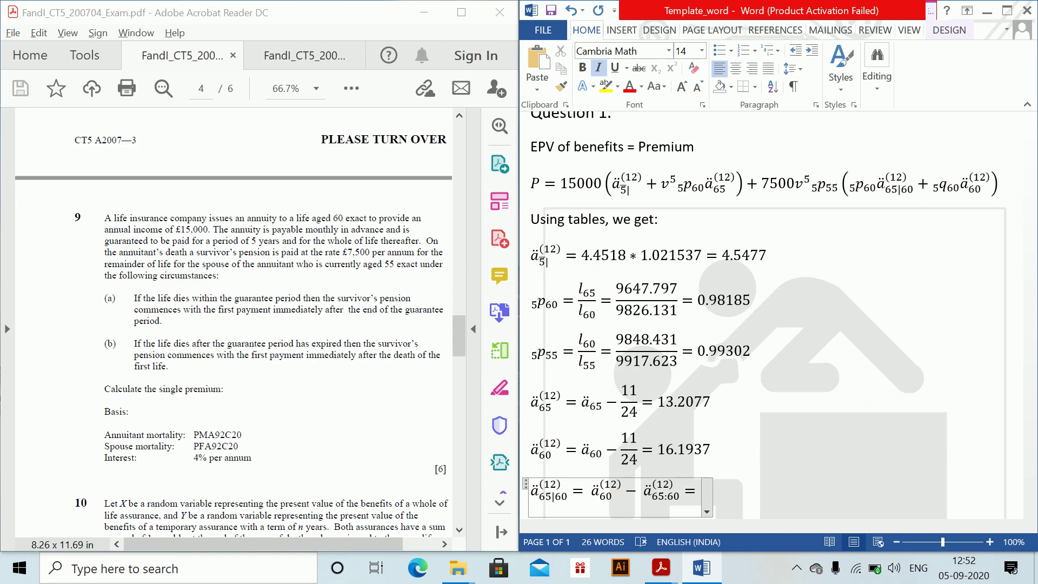
Step: Complete the ä65|60 (12) equation with 16.652 − 12.682 = 3.97 and start a new line below it
{"action": "type", "text": "16.6"}
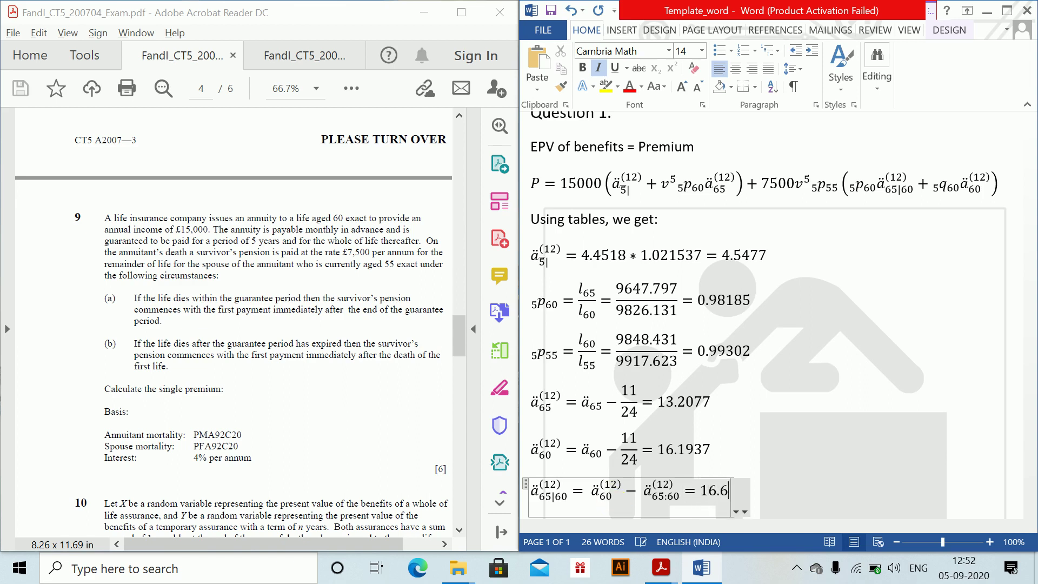
{"action": "type", "text": "52-"}
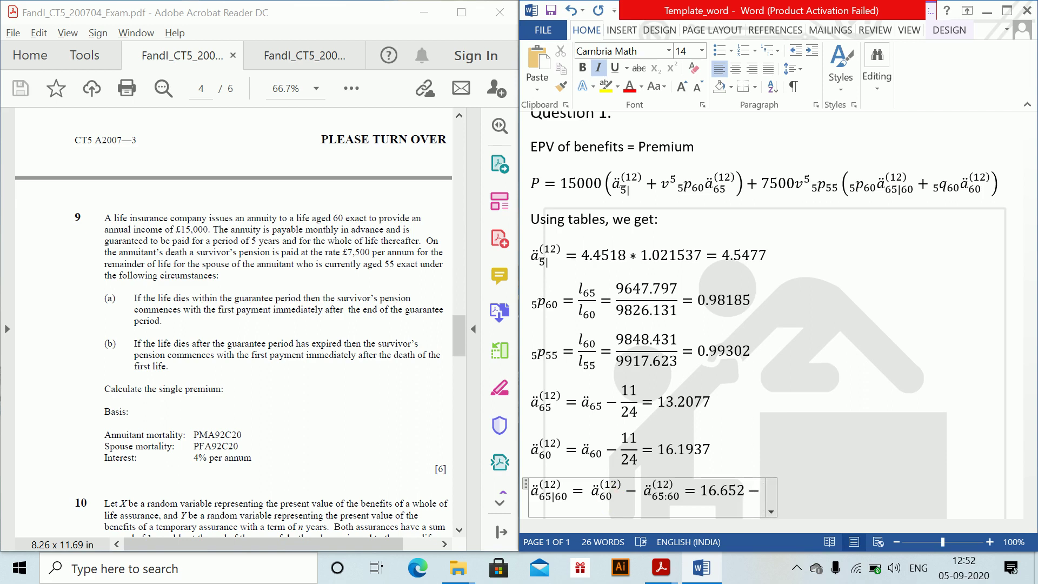
{"action": "type", "text": "12.682="}
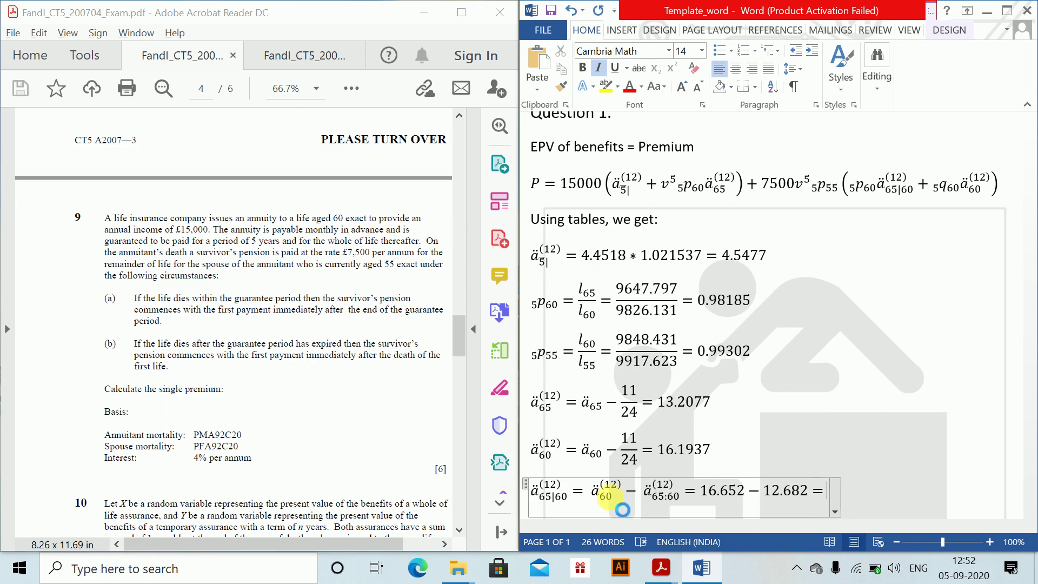
{"action": "type", "text": " 3.97"}
{"action": "key", "text": "Return"}
{"action": "key", "text": "Return"}
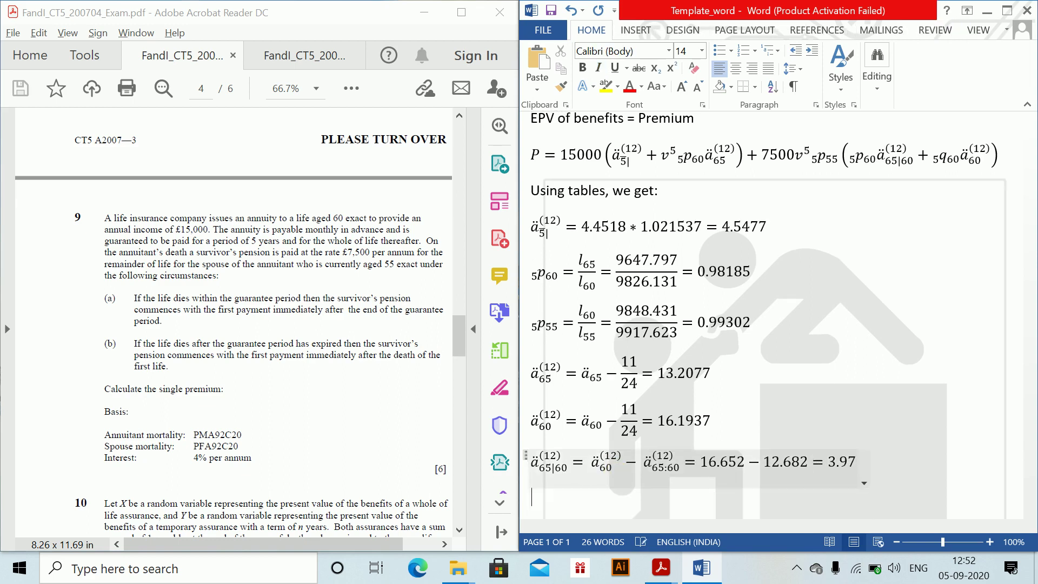
Step: Add the text line "Substituting these above" below the annuity equations and start a new line
{"action": "type", "text": "Sun"}
{"action": "key", "text": "BackSpace"}
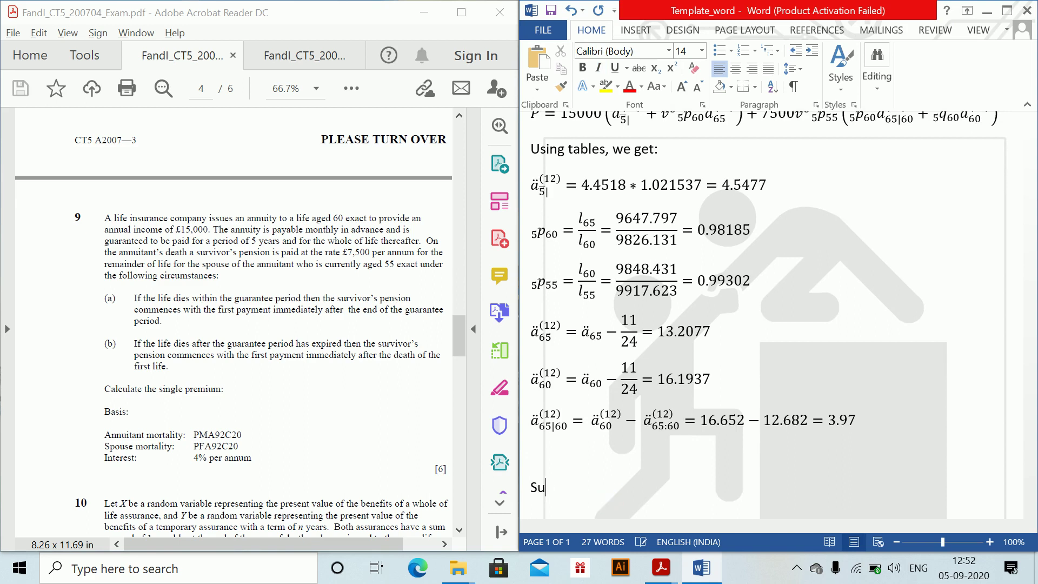
{"action": "type", "text": "bstituting these "}
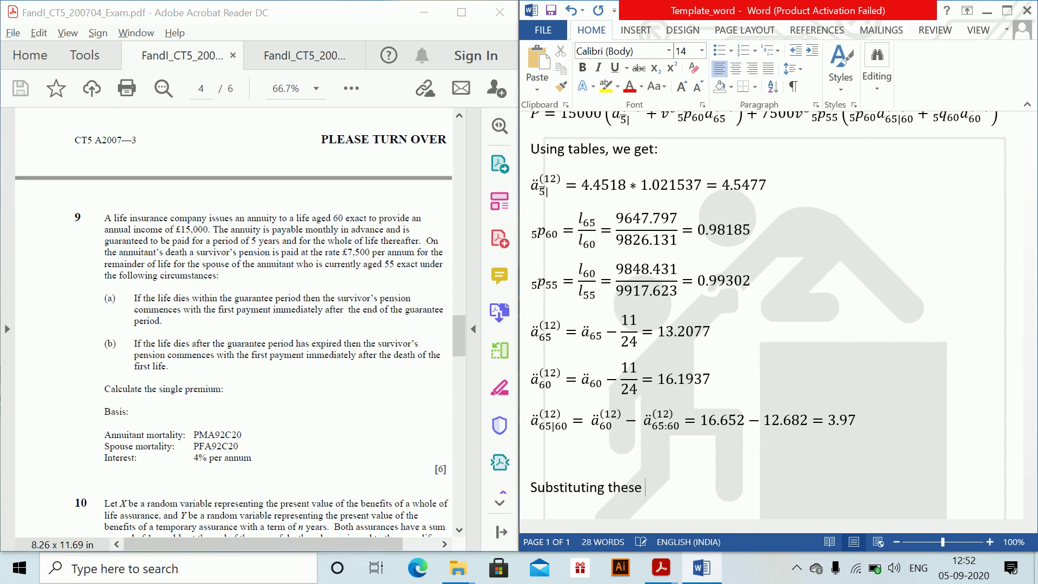
{"action": "type", "text": "above"}
{"action": "key", "text": "Return"}
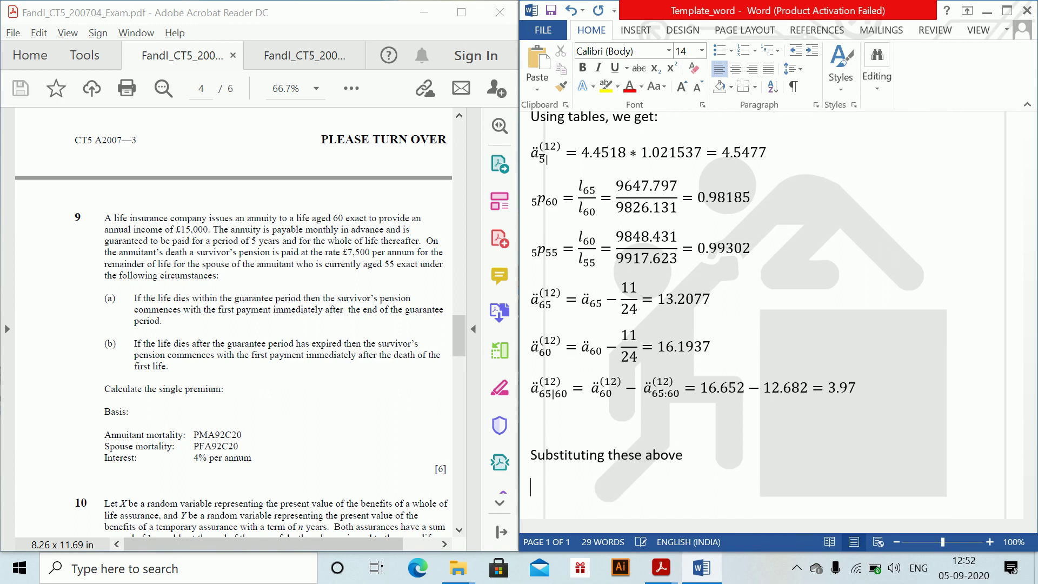
Step: Write the first substituted term 15000(4.5477 + 1.04^-5 * 0.98185 * 13.2077), with the power in an inline equation, followed by a plus sign
{"action": "type", "text": "15000("}
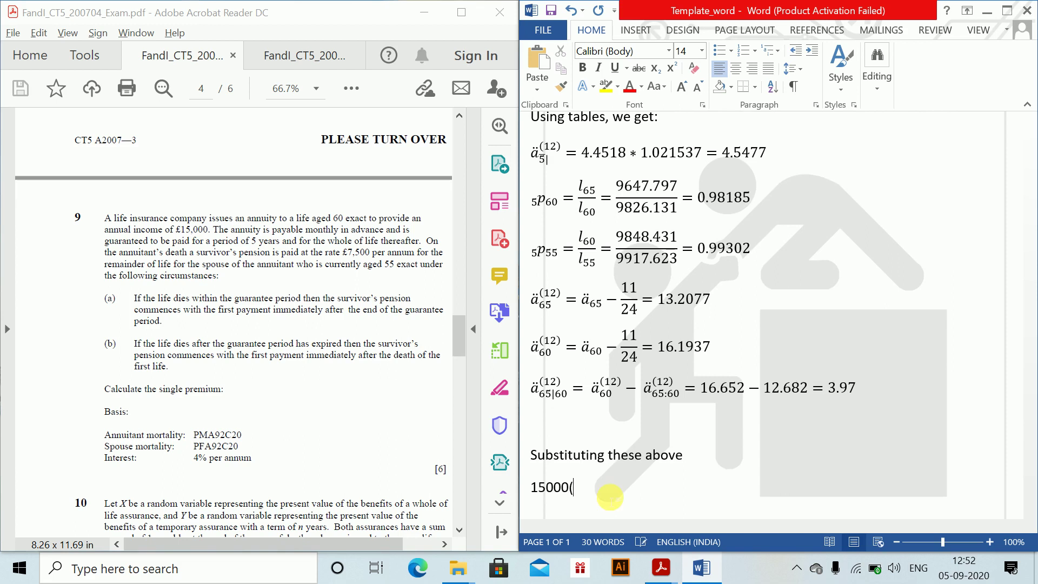
{"action": "type", "text": "4.5477 +"}
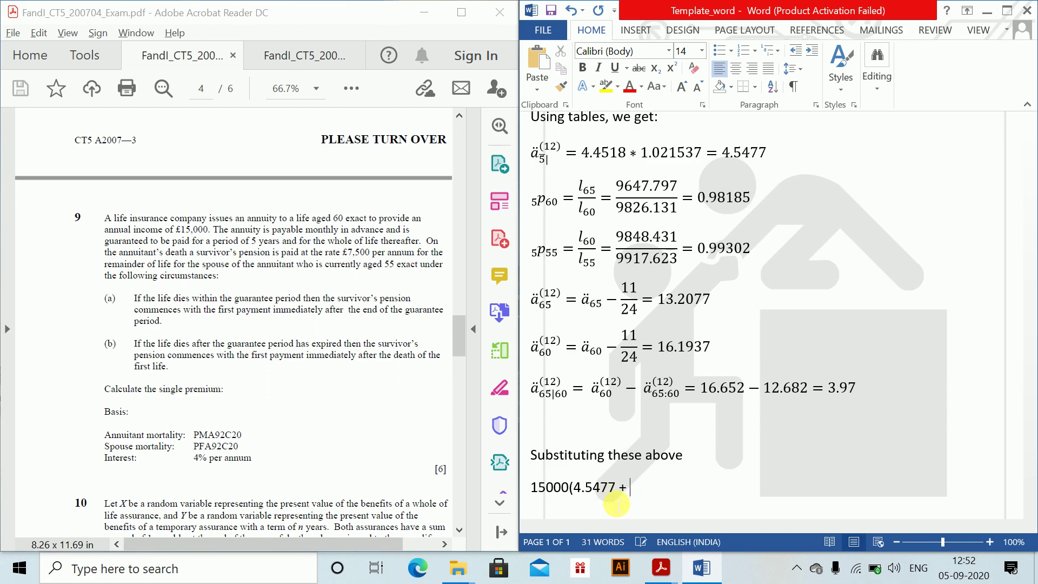
{"action": "key", "text": "alt+equal"}
{"action": "type", "text": "1.04^-5"}
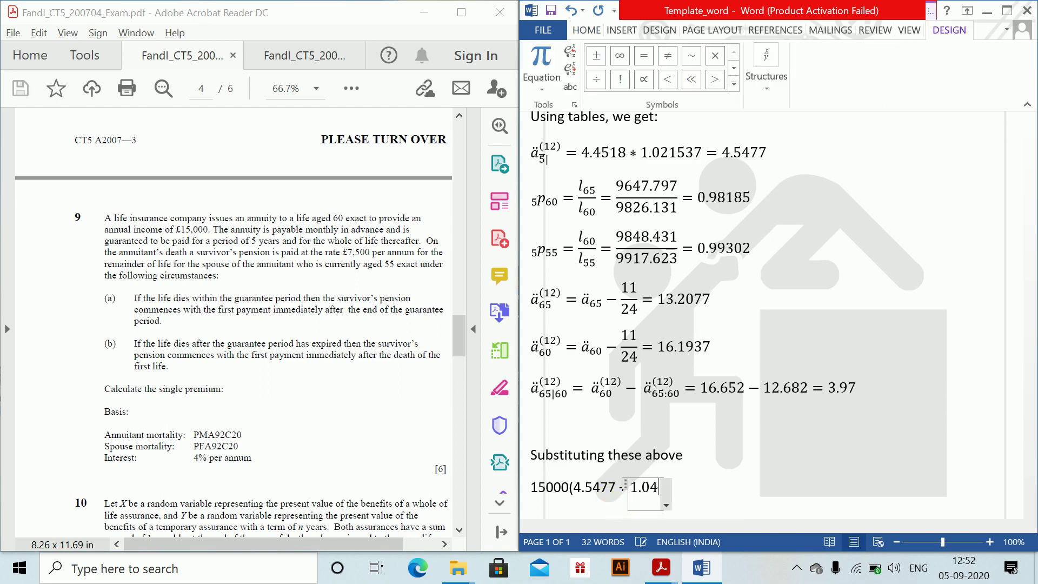
{"action": "key", "text": "space"}
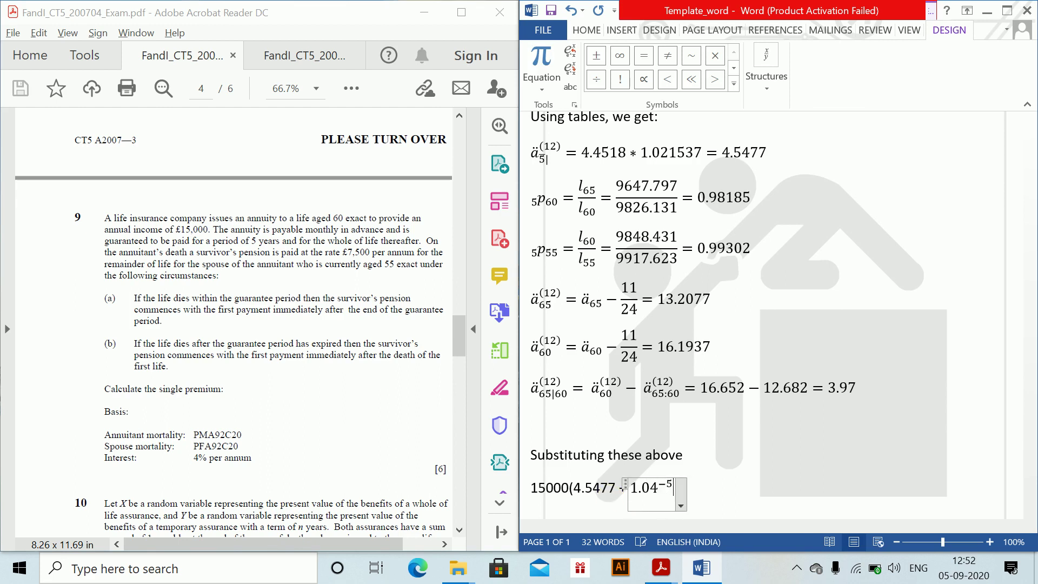
{"action": "type", "text": "* 0.98"}
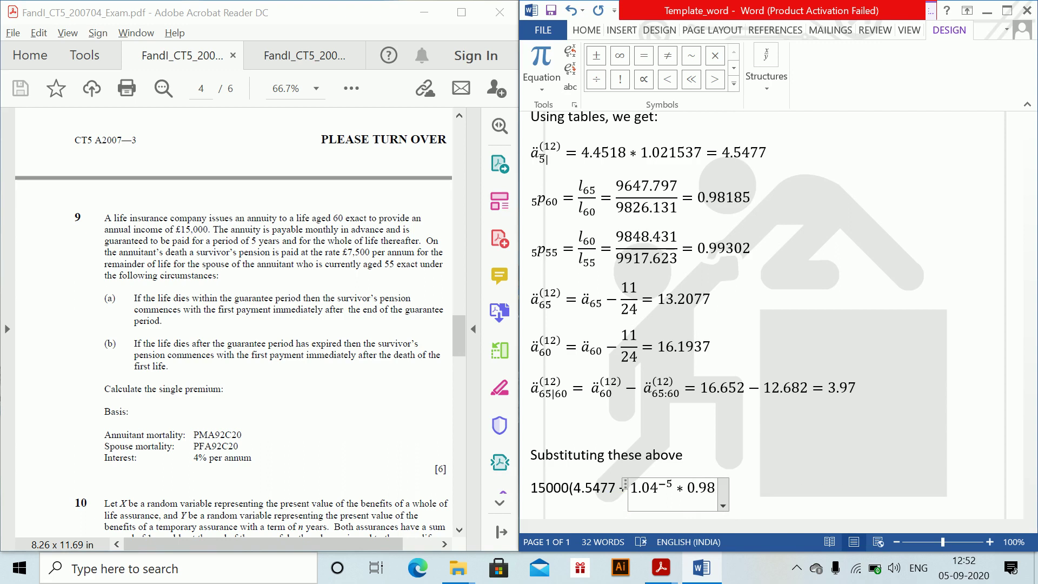
{"action": "type", "text": "185 "}
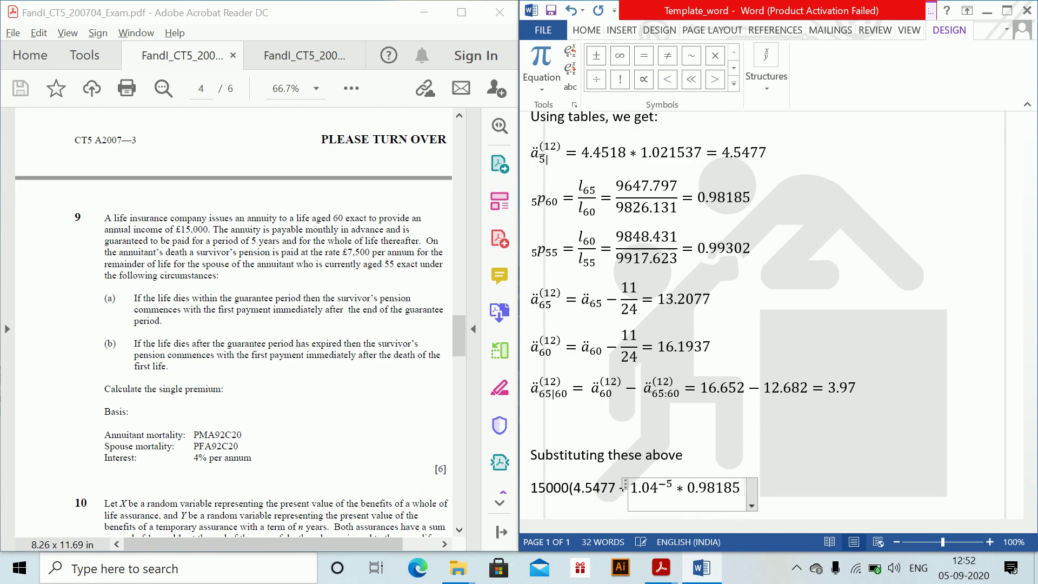
{"action": "type", "text": "* 13."}
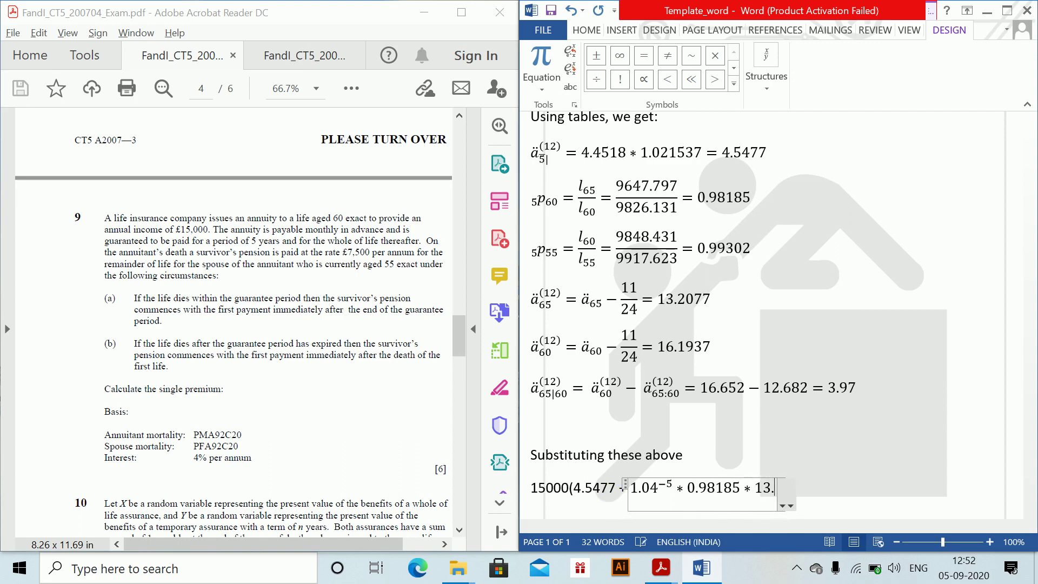
{"action": "type", "text": "2077"}
{"action": "left_click", "coordinate": [616, 503]}
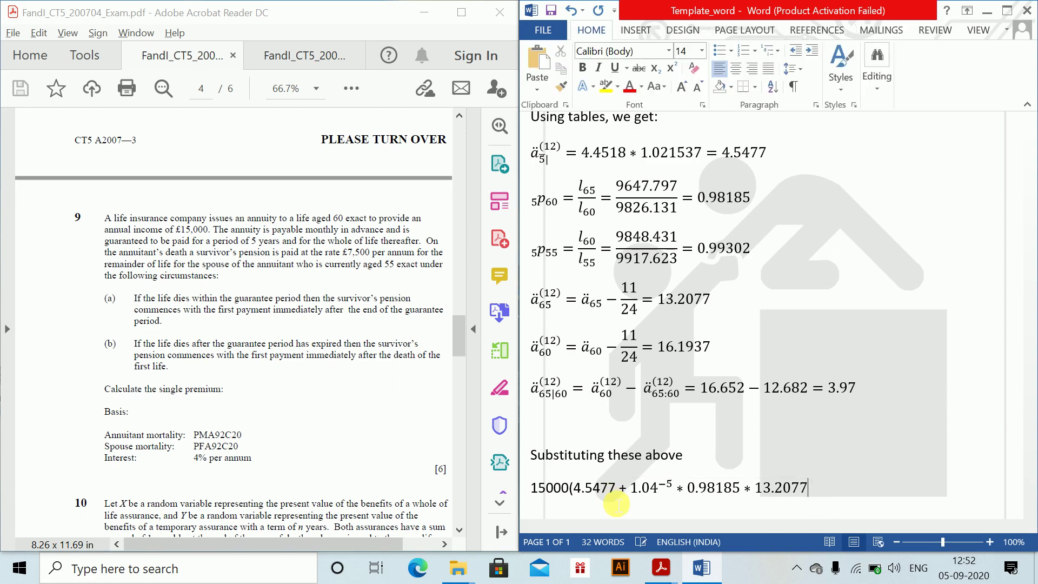
{"action": "type", "text": ")+"}
Step: Insert an inline equation after the plus sign and enter 7500 * 1.94^-5 in it
{"action": "key", "text": "alt+equal"}
{"action": "type", "text": "7500("}
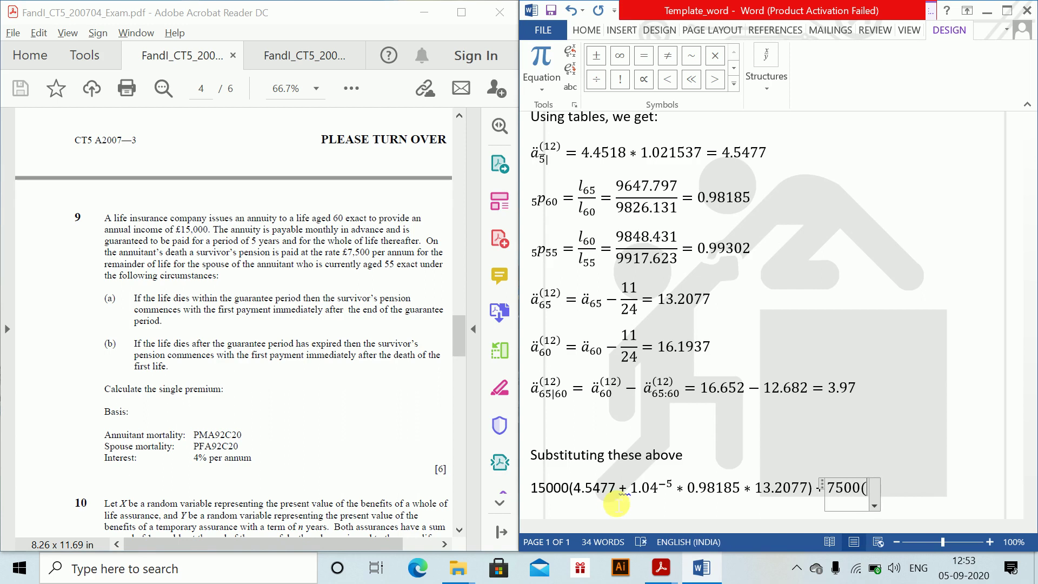
{"action": "key", "text": "BackSpace"}
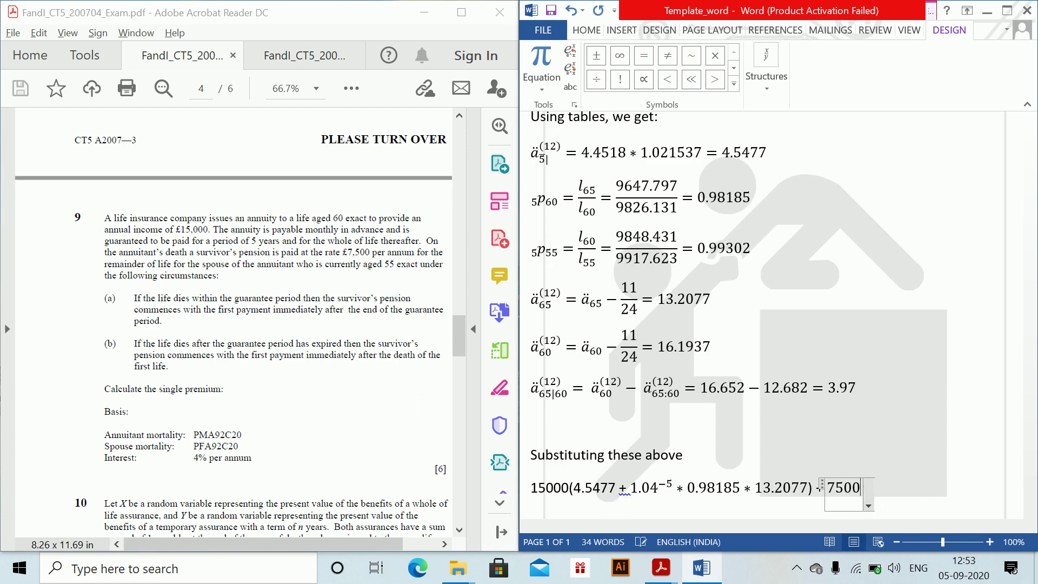
{"action": "type", "text": "*1."}
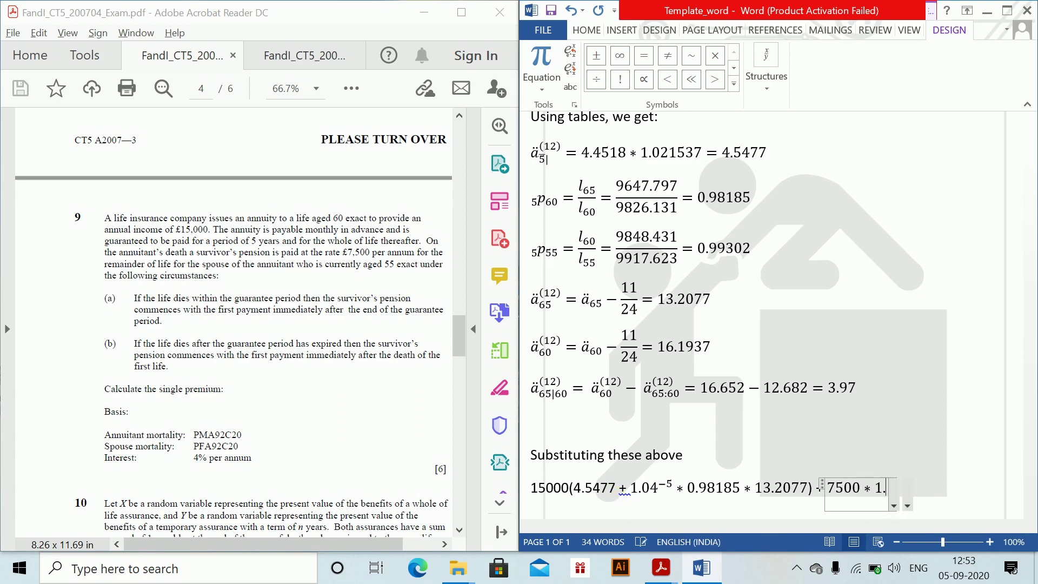
{"action": "type", "text": "94^"}
{"action": "type", "text": "-"}
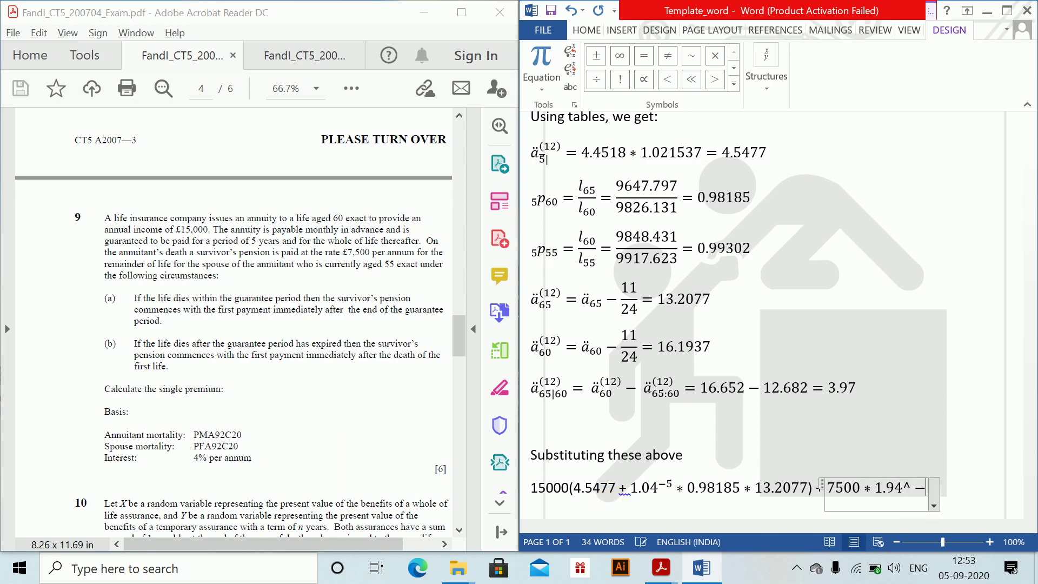
{"action": "type", "text": "5"}
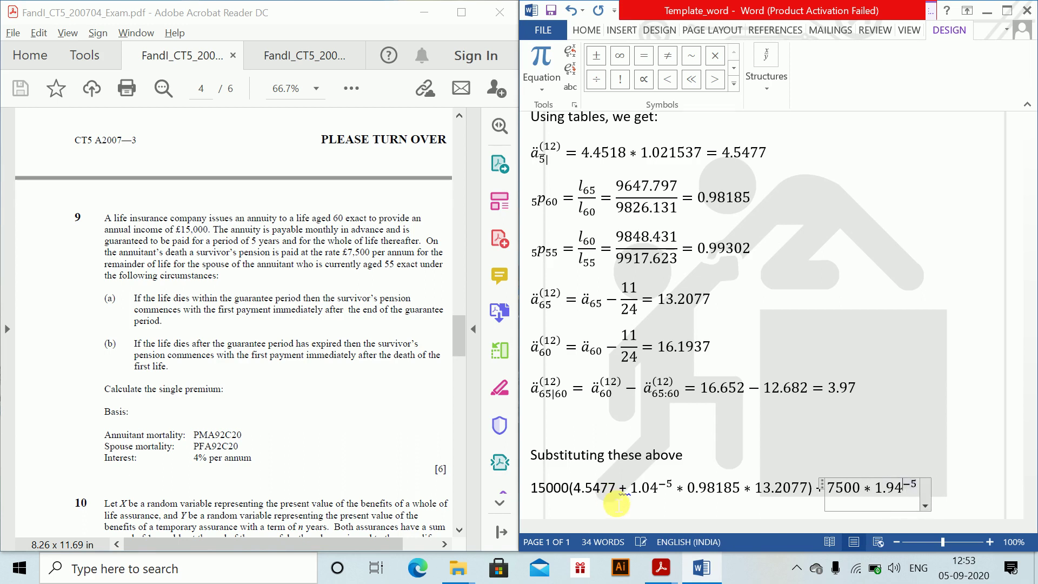
Step: Correct the base of the power after 7500 to 1.04 and append * 0.99302 * to the equation
{"action": "key", "text": "Left"}
{"action": "key", "text": "Left"}
{"action": "key", "text": "Left"}
{"action": "key", "text": "Left"}
{"action": "key", "text": "BackSpace"}
{"action": "type", "text": "0"}
{"action": "key", "text": "End"}
{"action": "type", "text": "*0.99"}
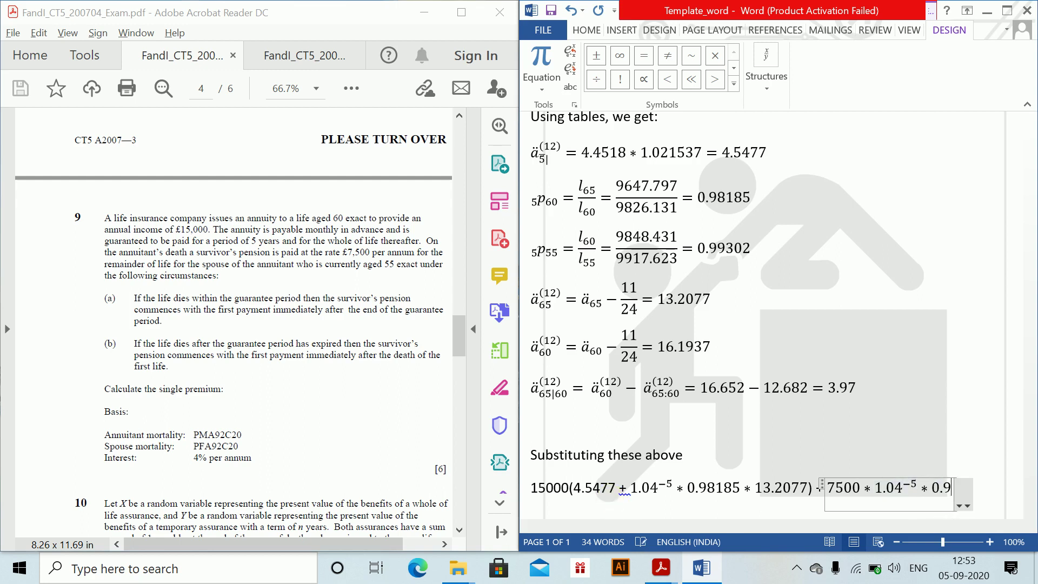
{"action": "type", "text": "302*"}
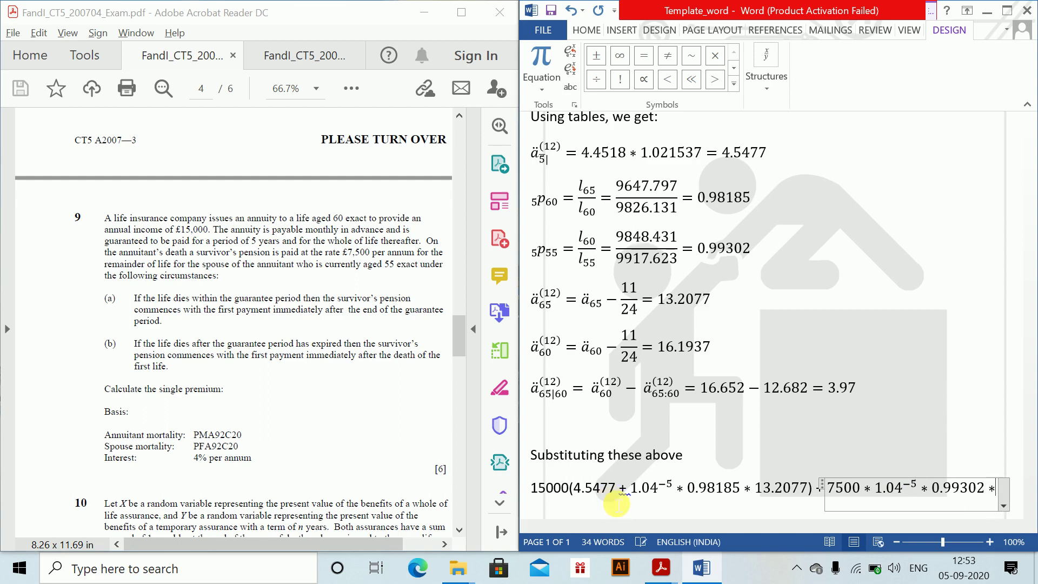
Step: Open a bracket after the last multiplication sign and enter 0.98185 * 3.97 in it
{"action": "type", "text": "("}
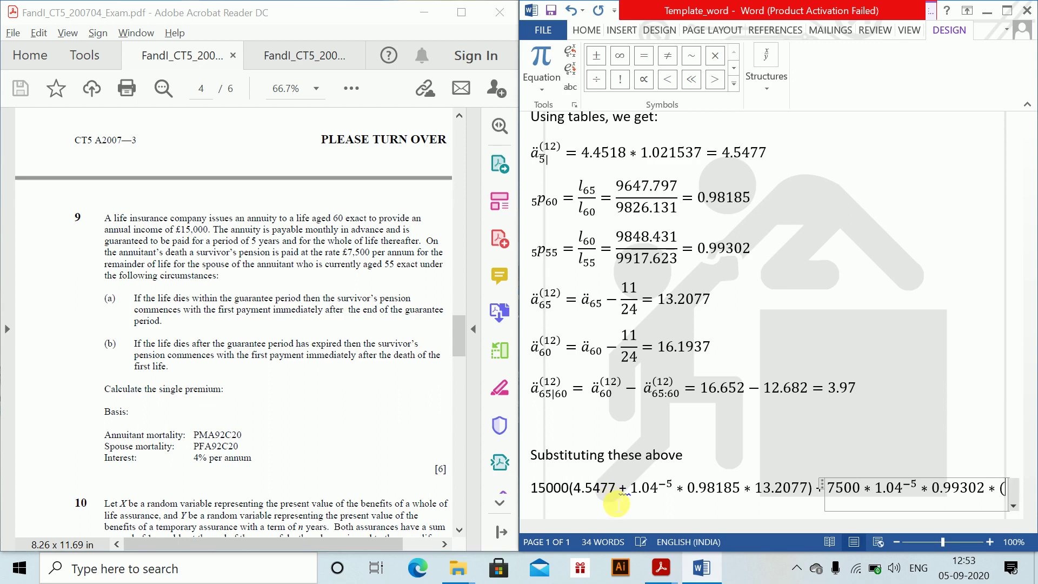
{"action": "type", "text": "0.98185"}
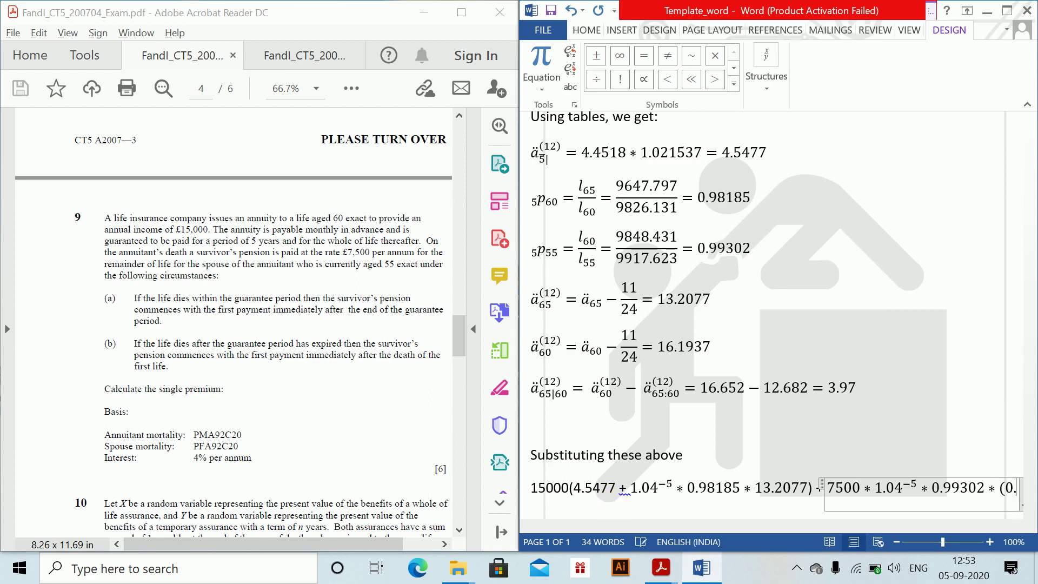
{"action": "type", "text": "-"}
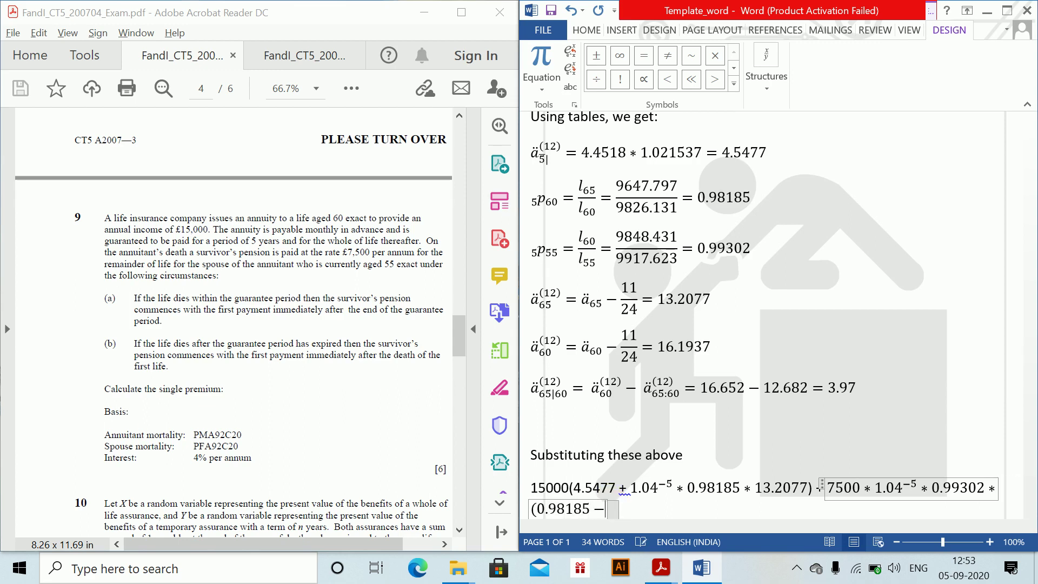
{"action": "key", "text": "BackSpace"}
{"action": "type", "text": "*3."}
{"action": "type", "text": "97"}
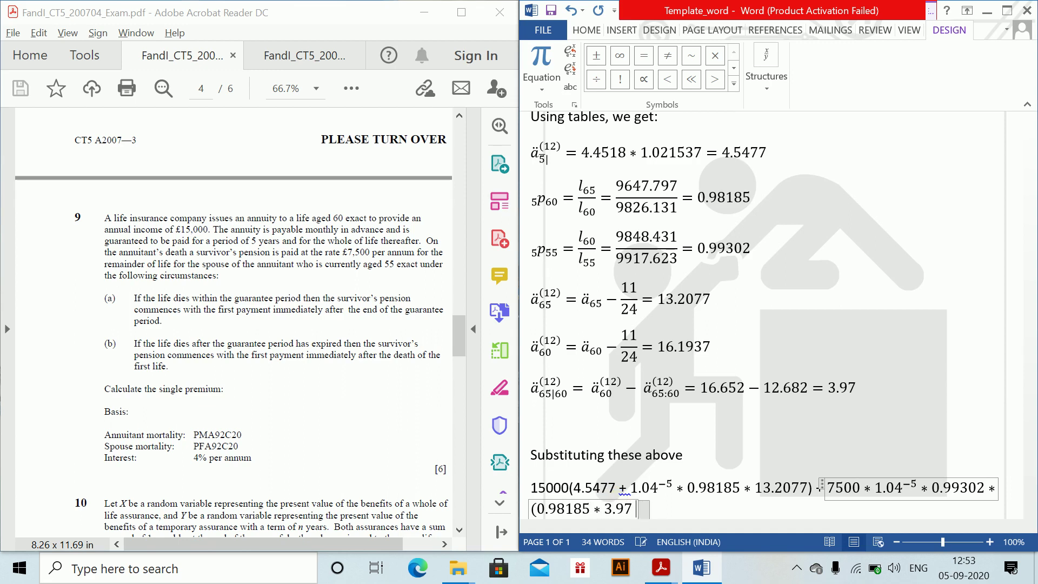
Step: Finish the bracket with + [1 − 0.98185] * 16.1937 and enter the result = 253.757 on the line below
{"action": "type", "text": "+"}
{"action": "type", "text": "[1-"}
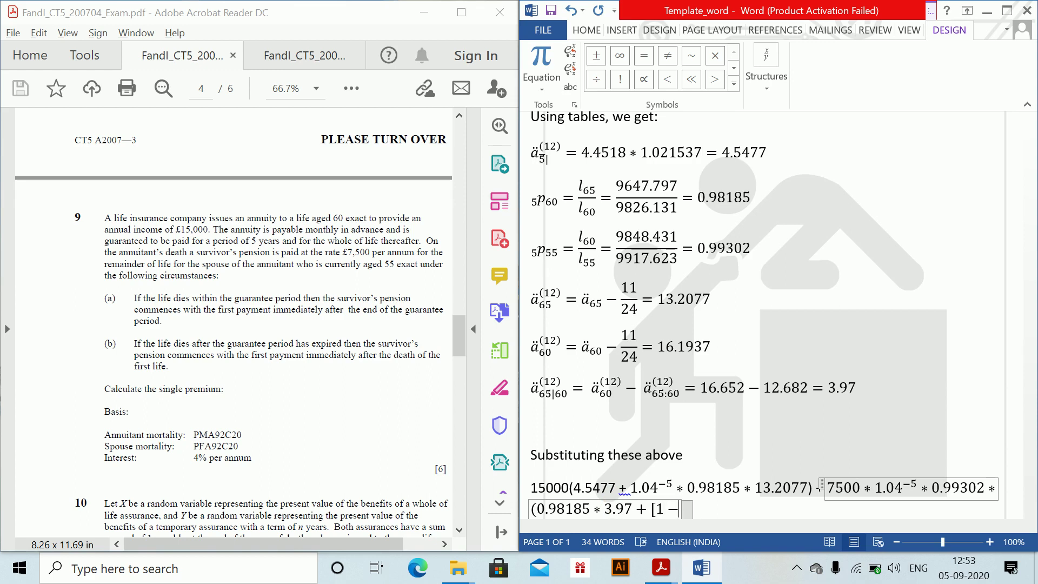
{"action": "type", "text": "0.98185"}
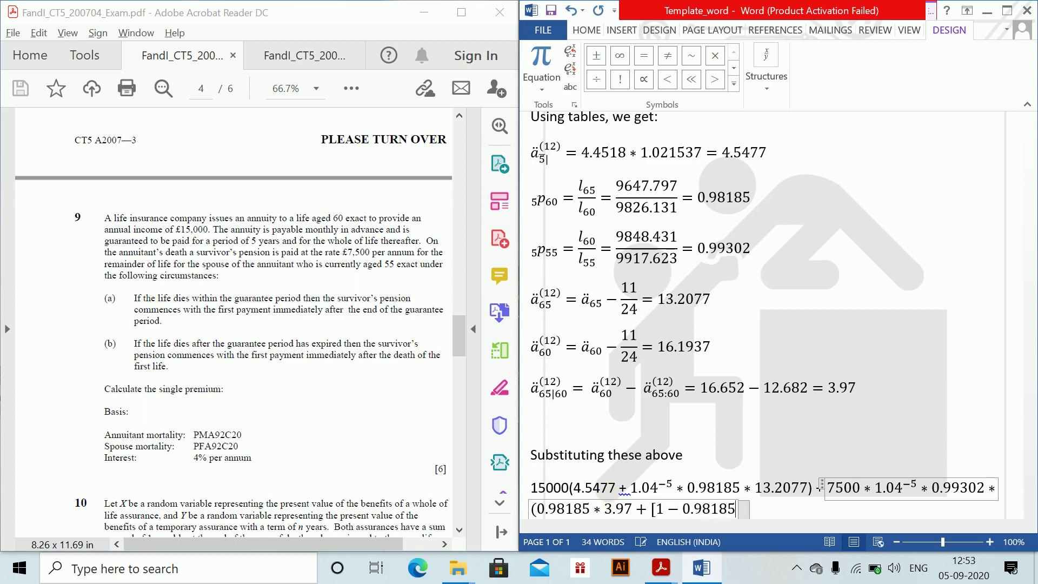
{"action": "type", "text": "]"}
{"action": "type", "text": "*16"}
{"action": "type", "text": "."}
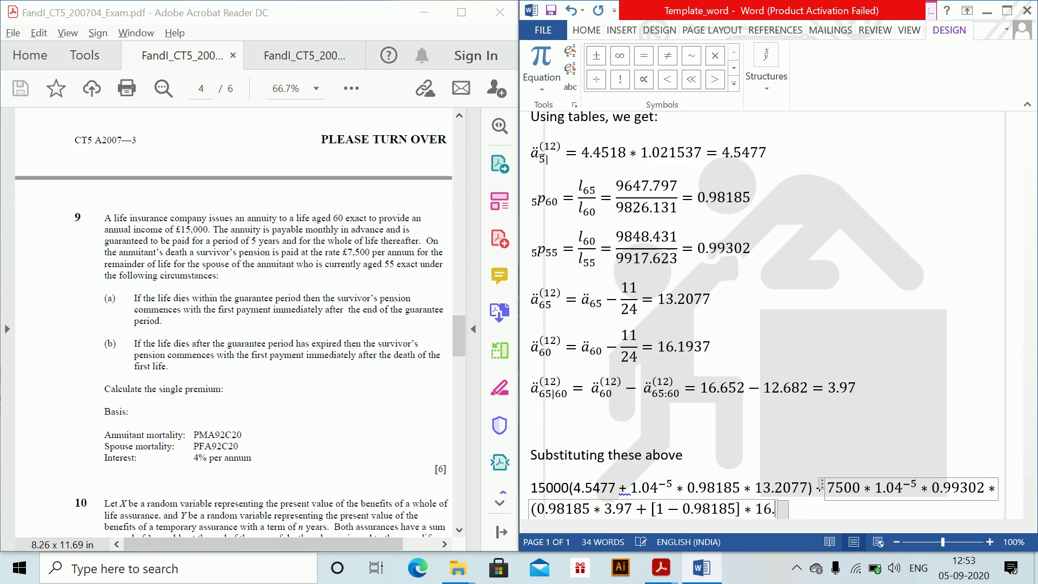
{"action": "type", "text": "1937"}
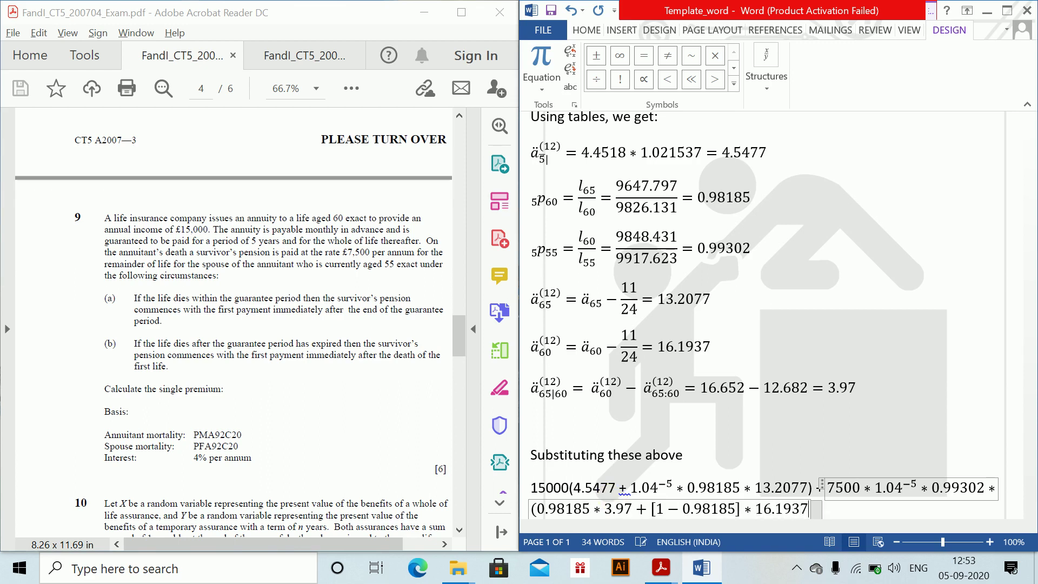
{"action": "type", "text": ")"}
{"action": "key", "text": "Return"}
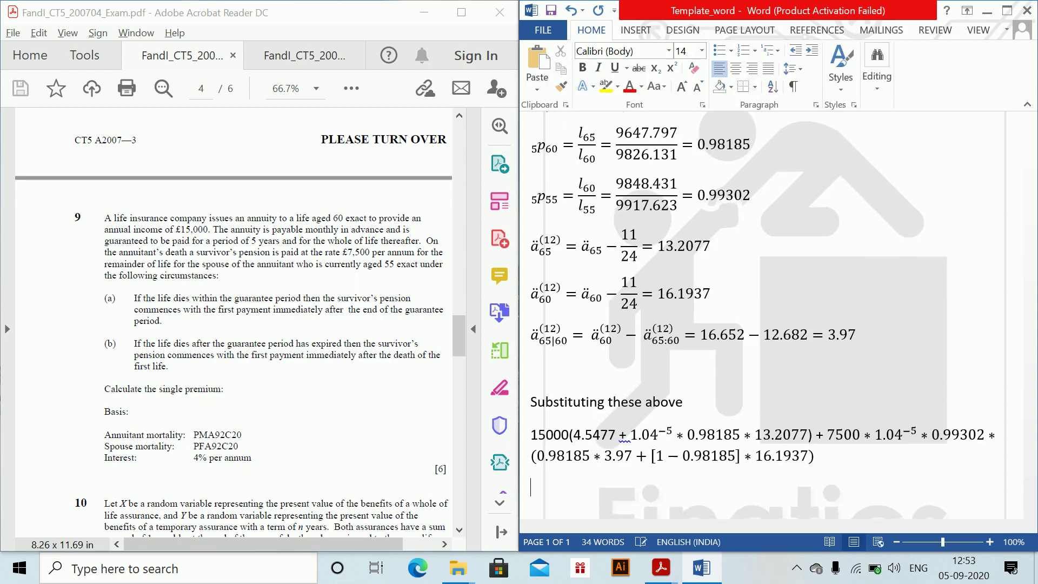
{"action": "type", "text": "= 253.757"}
{"action": "key", "text": "Return"}
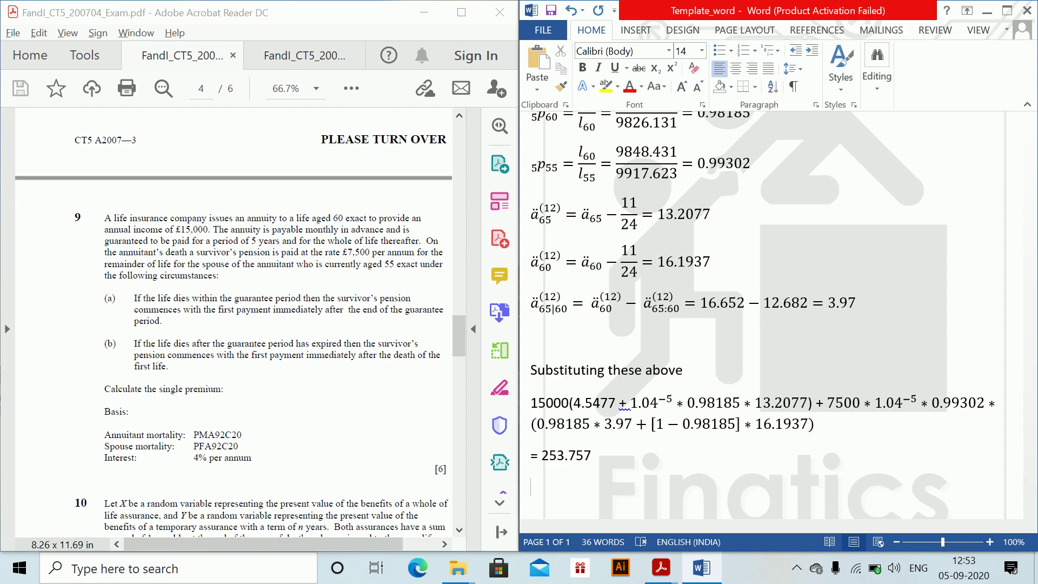
Step: Switch to the FandI_CT5_200709_Exam_FINAL.pdf in Acrobat Reader, collapse its tools pane, and return to the Word document below the result
{"action": "left_click", "coordinate": [296, 55]}
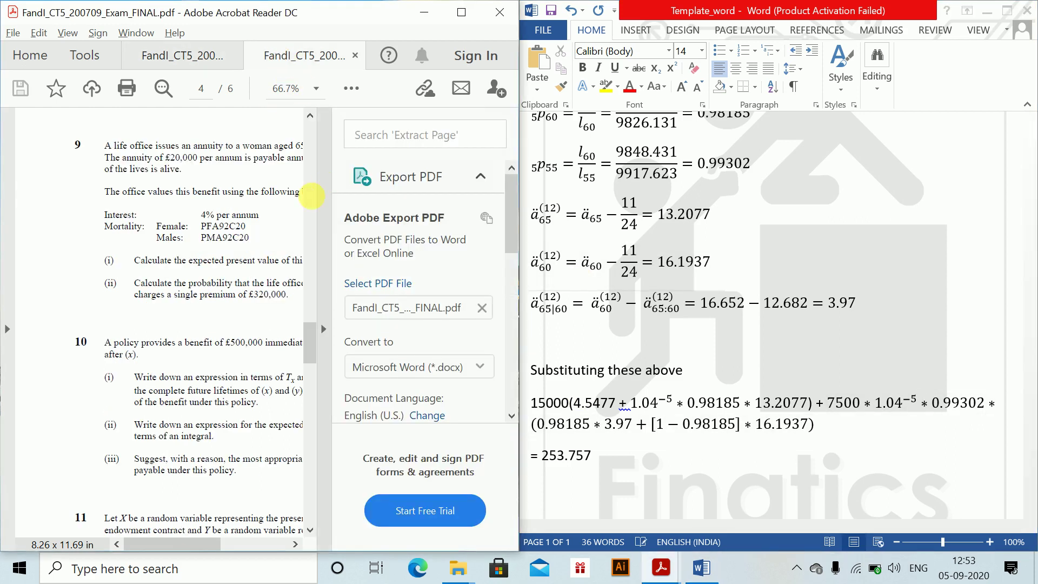
{"action": "left_click", "coordinate": [323, 329]}
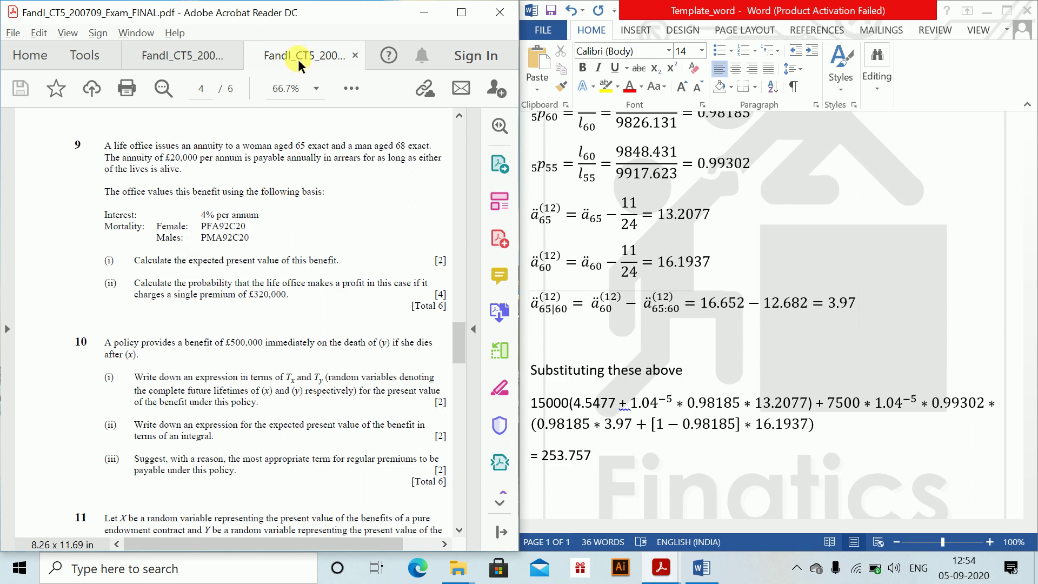
{"action": "left_click", "coordinate": [605, 465]}
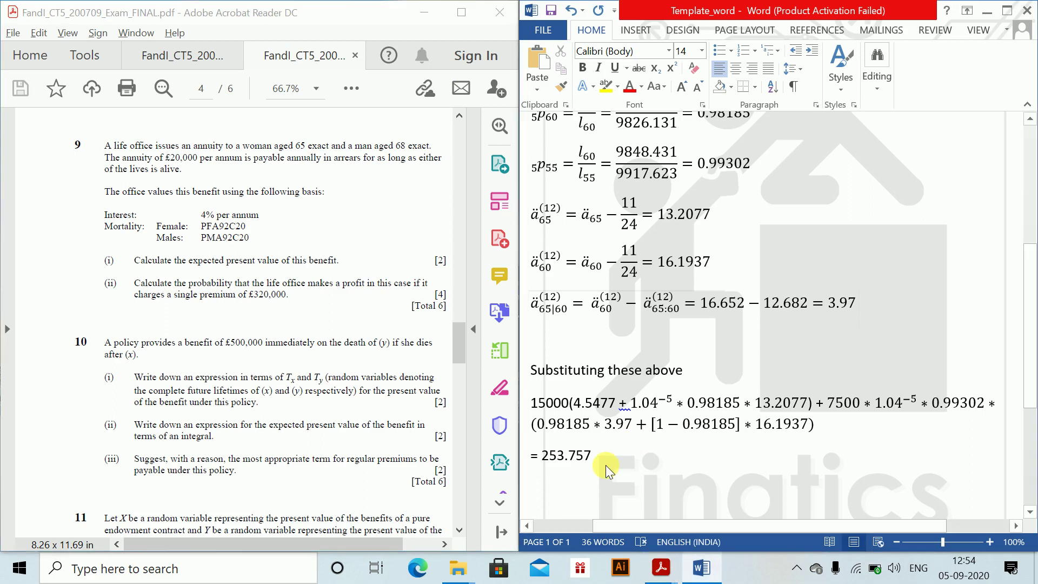
Step: Insert a page break after the = 253.757 result and enter the heading "Question 2." on the new page
{"action": "key", "text": "BackSpace"}
{"action": "scroll", "coordinate": [605, 478], "scroll_direction": "down", "scroll_amount": 10}
{"action": "key", "text": "ctrl+Return"}
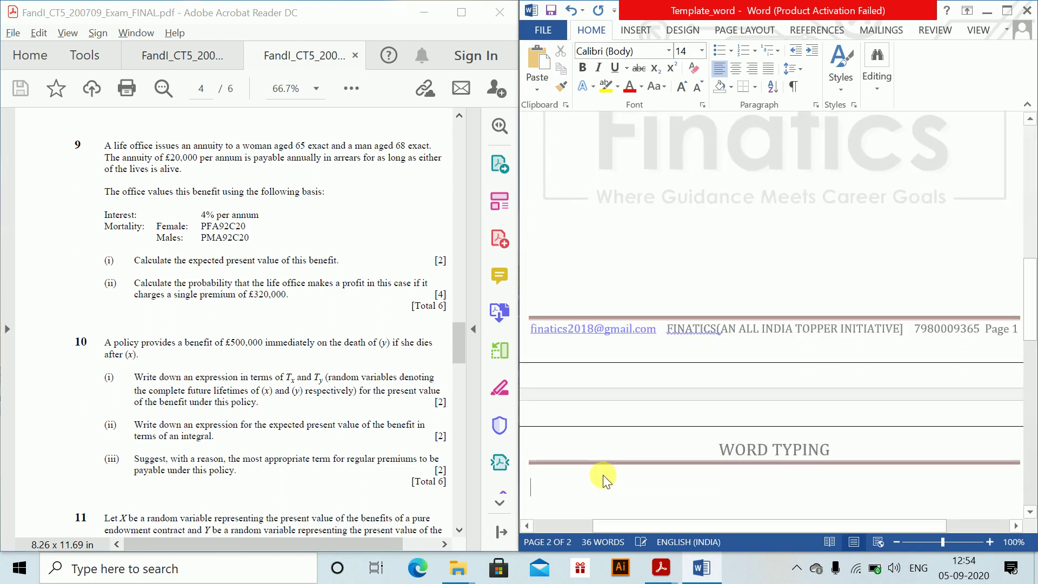
{"action": "type", "text": "Question"}
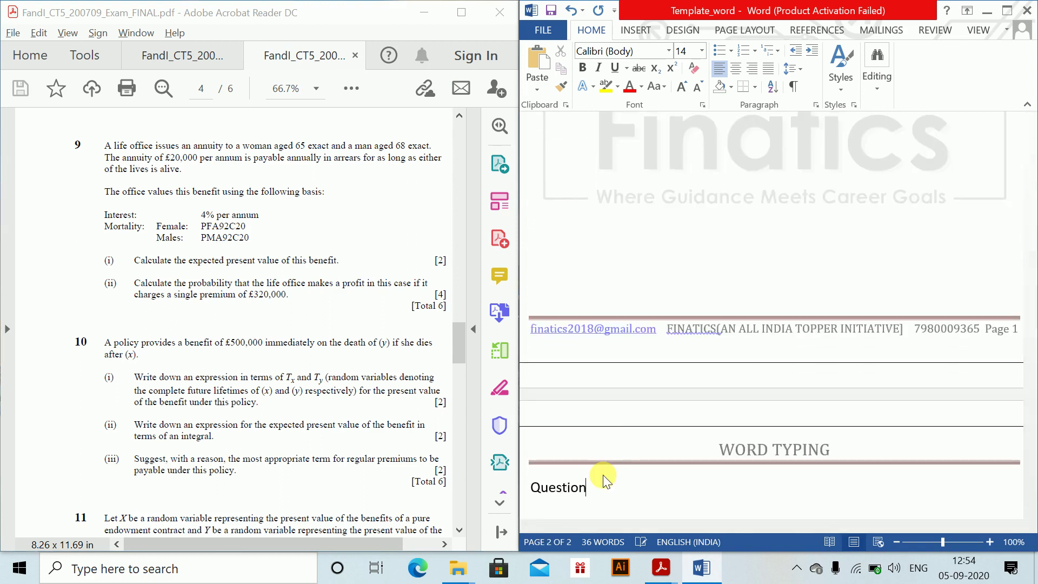
{"action": "type", "text": " 2."}
{"action": "key", "text": "Return"}
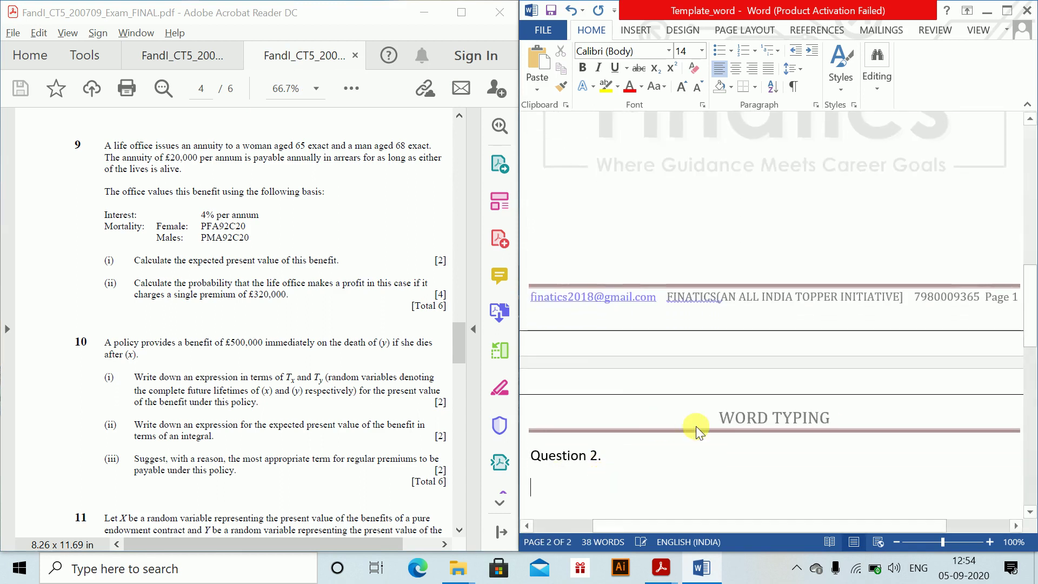
Step: Below the Question 2 heading, add the part label (i) and the text "EPV of benefit :" on the line after it
{"action": "left_click_drag", "start_coordinate": [1031, 311], "coordinate": [1032, 354]}
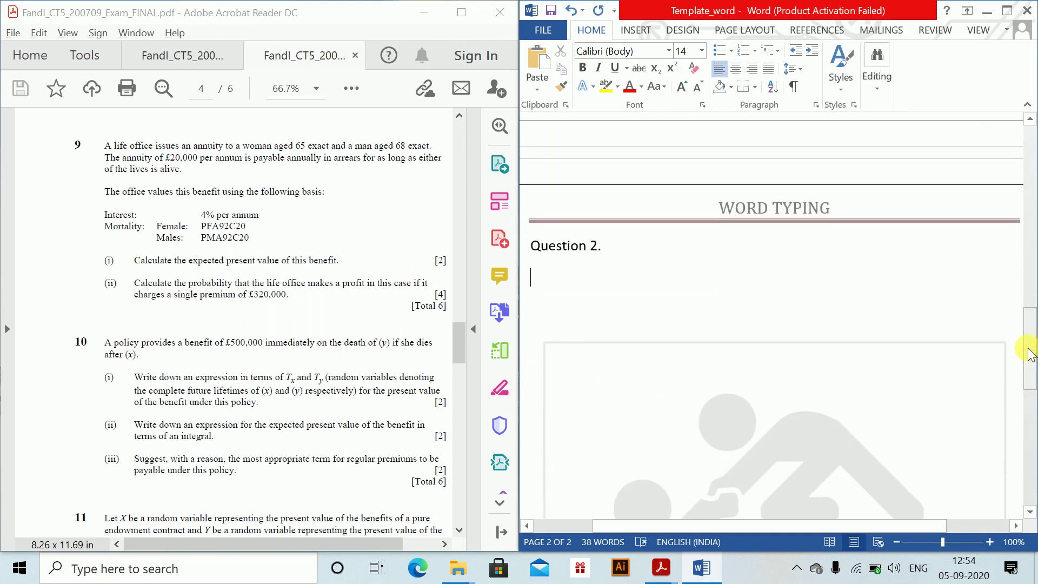
{"action": "type", "text": "E"}
{"action": "key", "text": "BackSpace"}
{"action": "type", "text": "(i"}
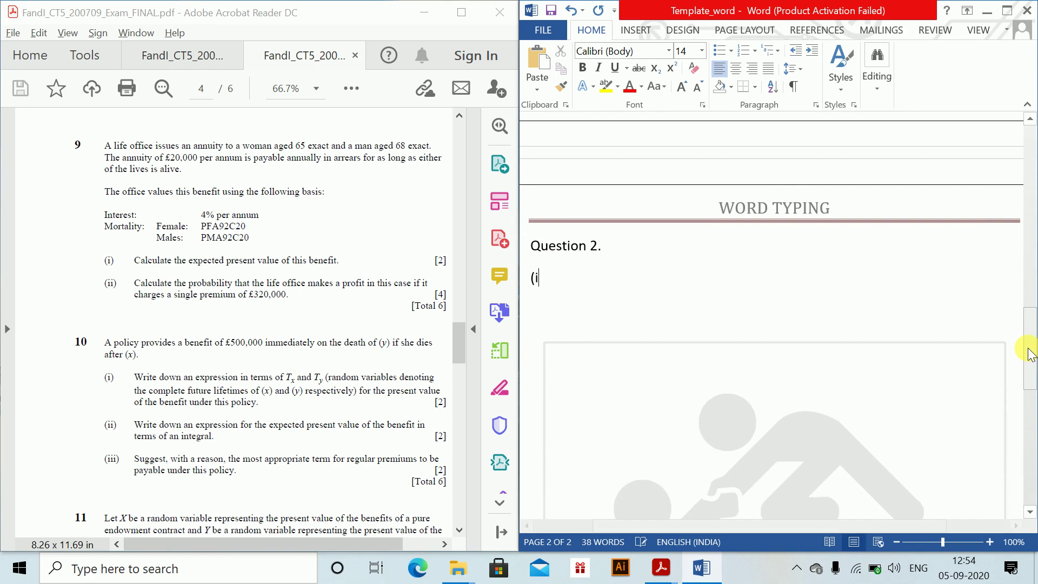
{"action": "type", "text": ")"}
{"action": "key", "text": "Return"}
{"action": "type", "text": "EPV of"}
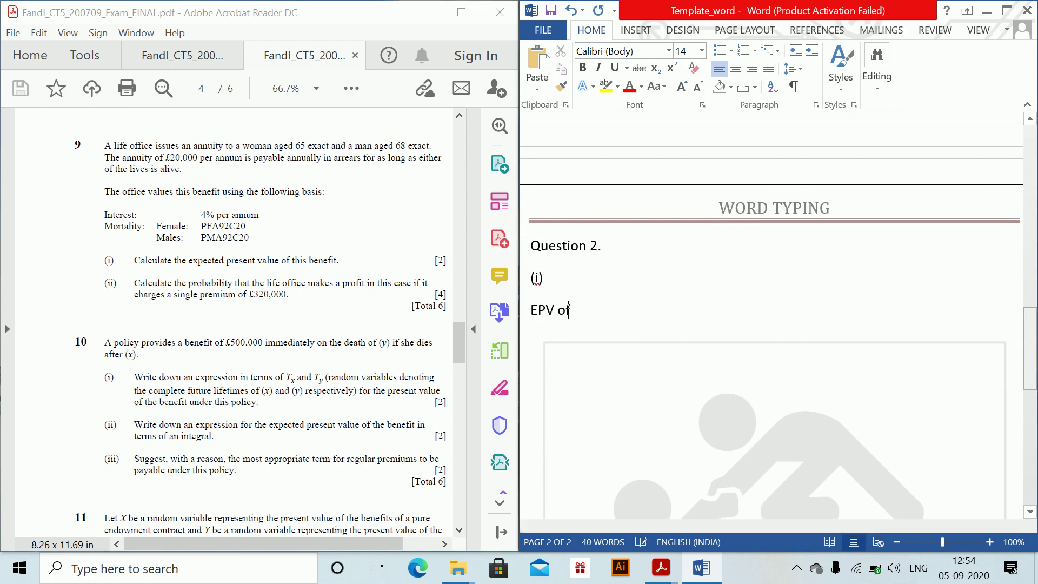
{"action": "type", "text": " benefit :"}
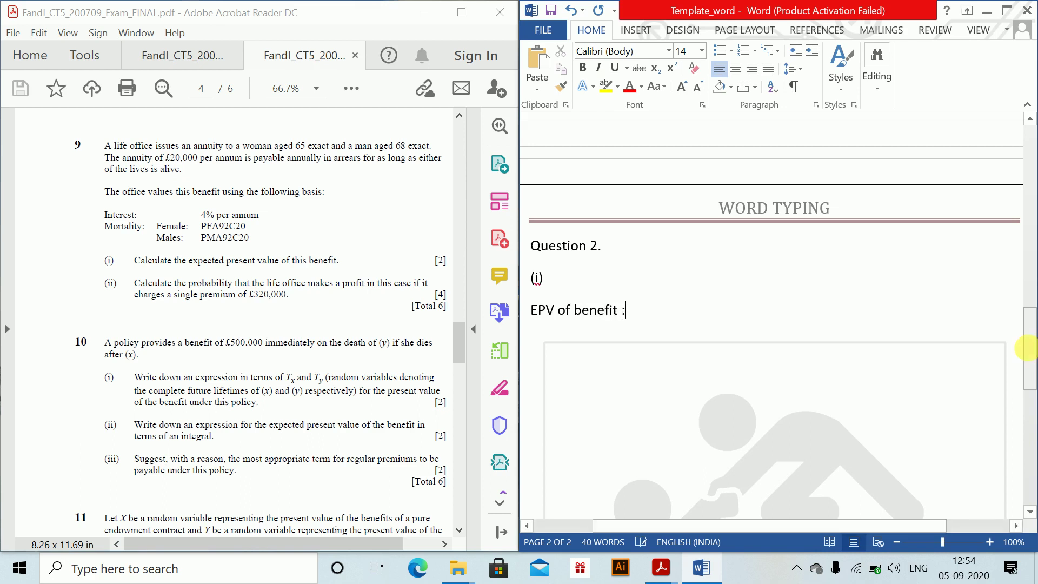
Step: Insert an equation after "EPV of benefit :" reading 20000 a with the subscript (65:68)
{"action": "key", "text": "alt+equal"}
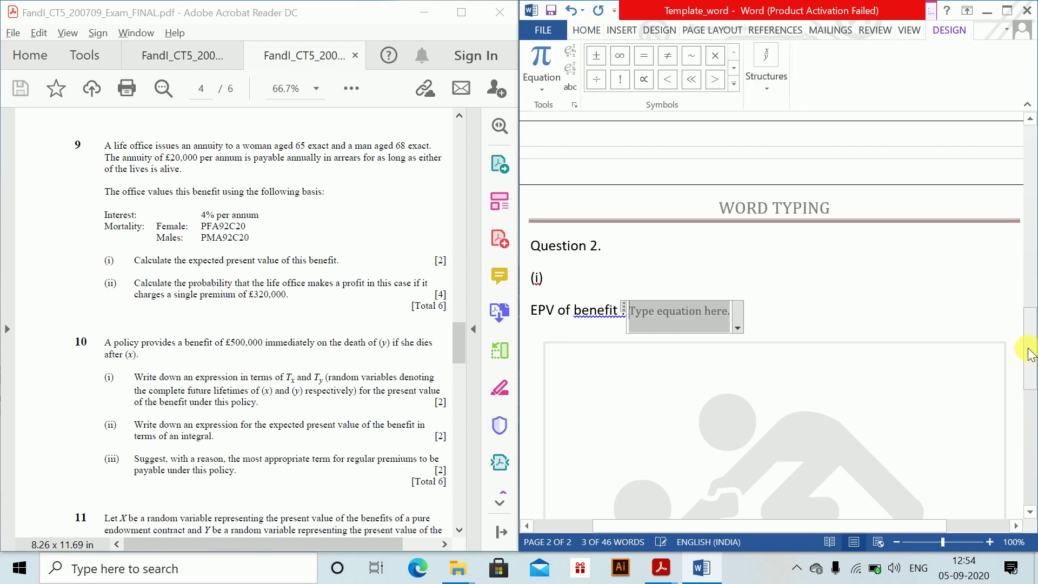
{"action": "type", "text": "200000"}
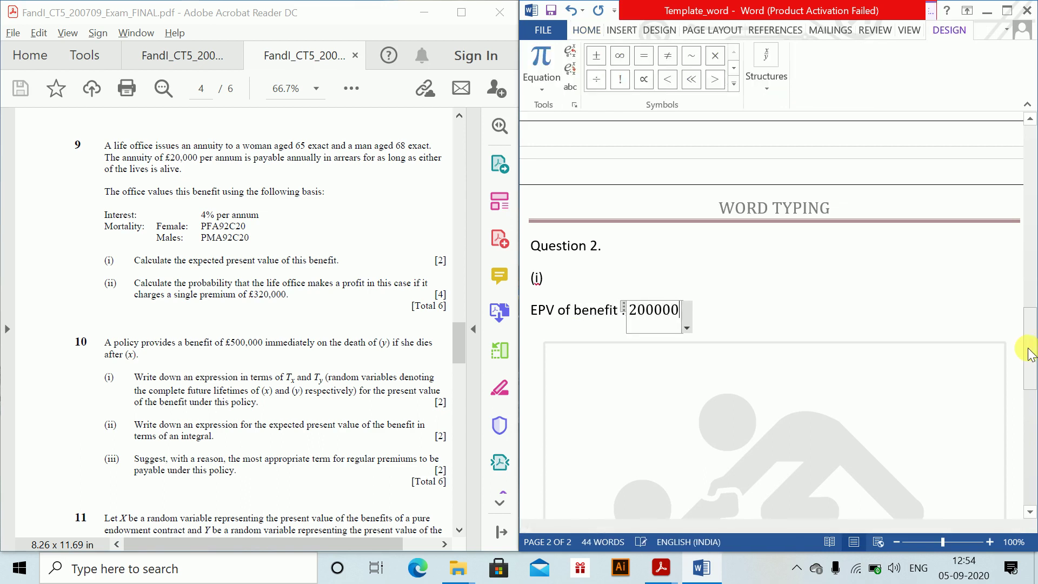
{"action": "key", "text": "BackSpace"}
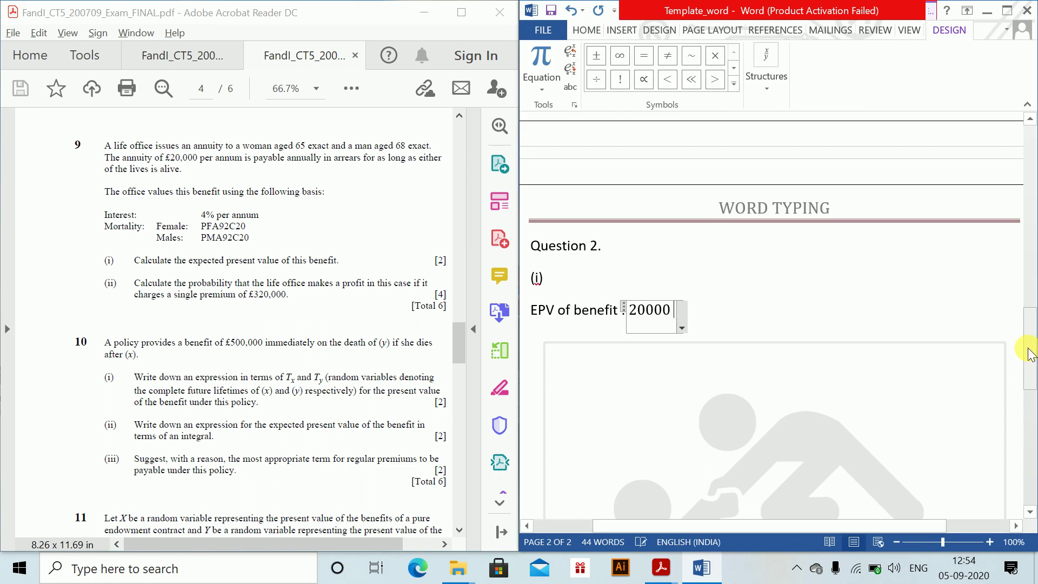
{"action": "type", "text": "a"}
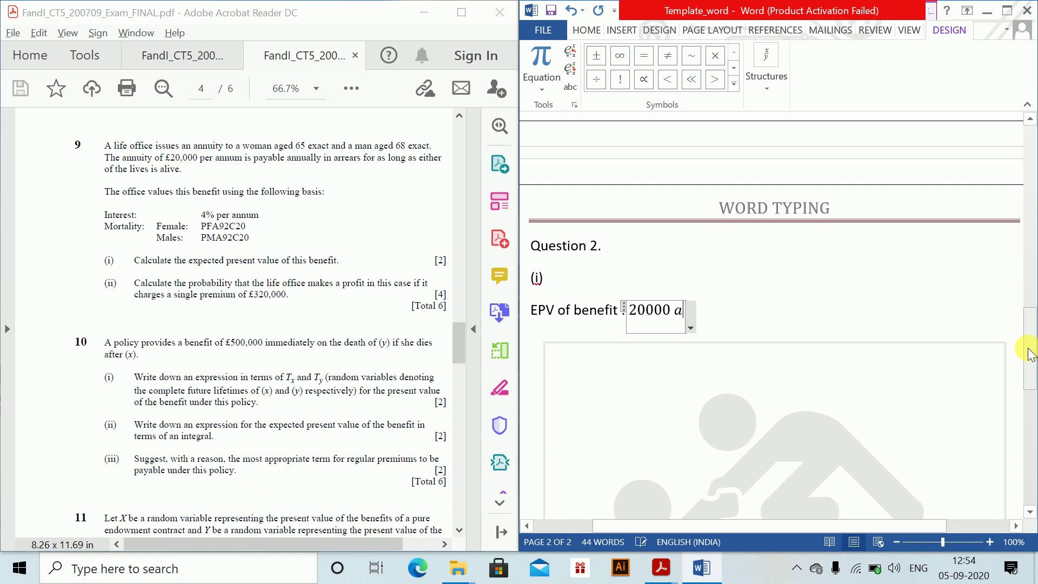
{"action": "type", "text": "_"}
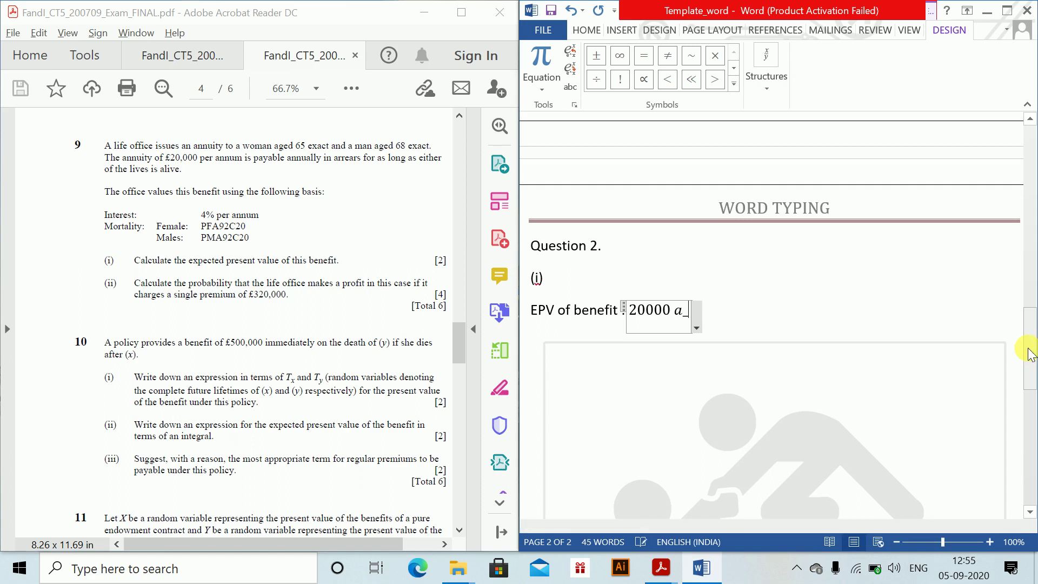
{"action": "type", "text": "("}
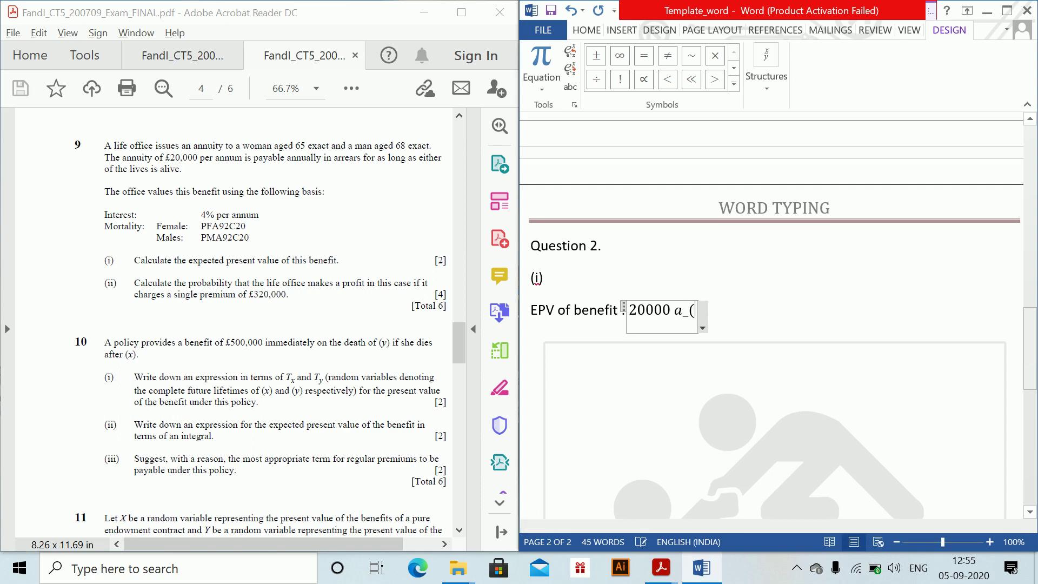
{"action": "type", "text": "(65: "}
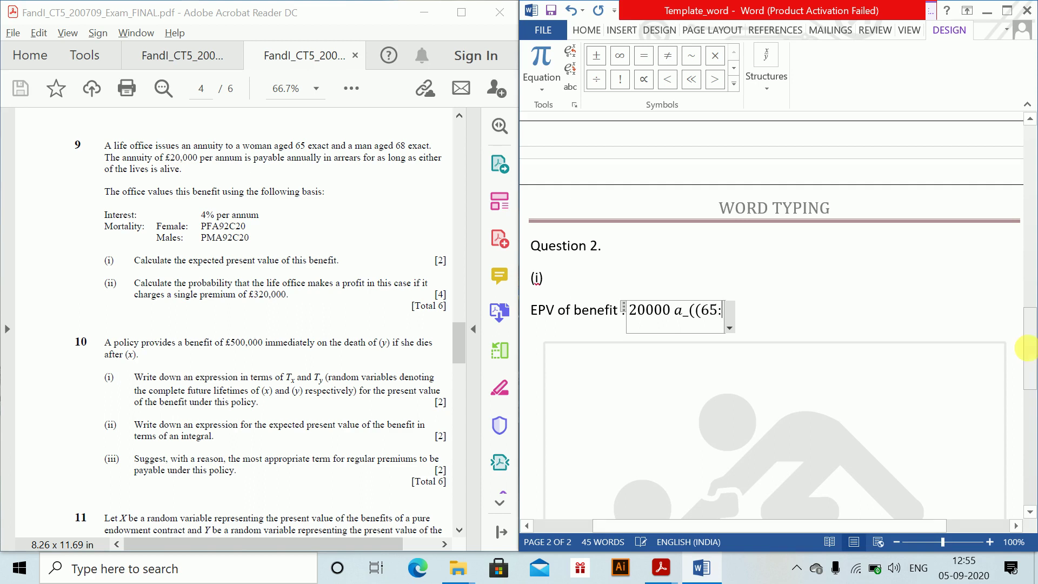
{"action": "type", "text": "66"}
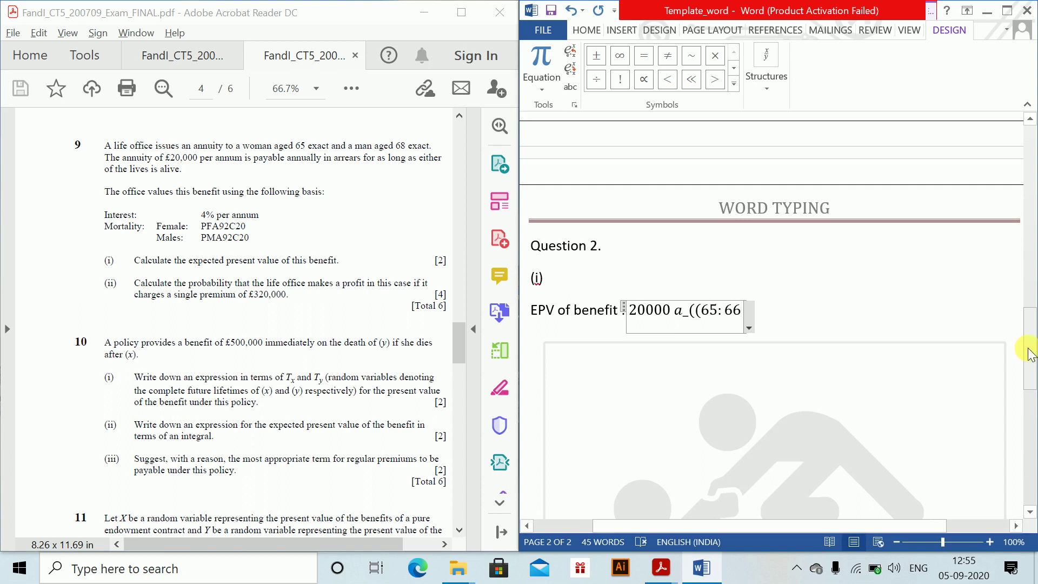
{"action": "key", "text": "BackSpace"}
{"action": "type", "text": "8))"}
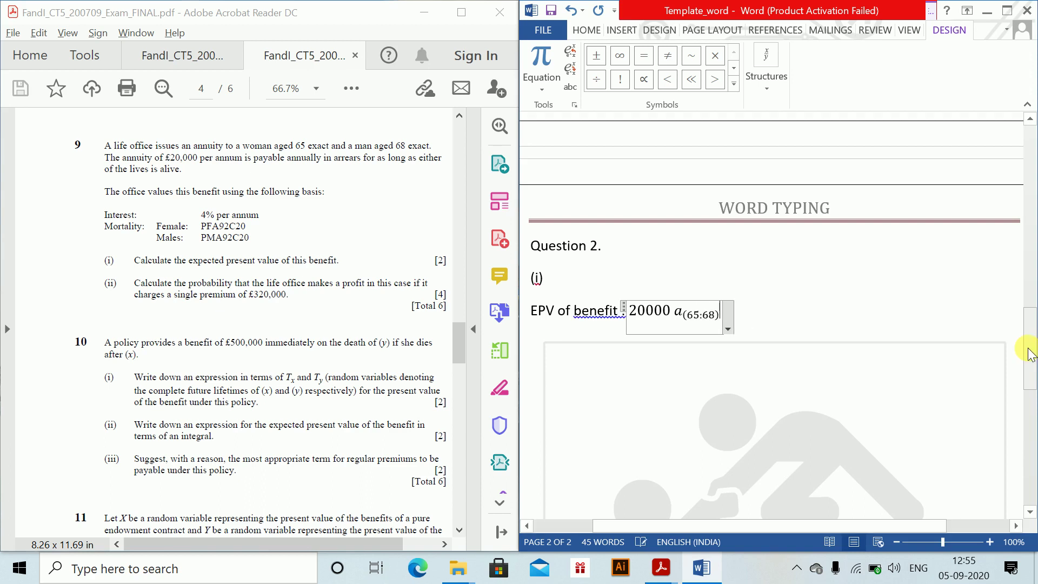
Step: Place an overbar over the (65:68) subscript in the EPV equation and leave the equation
{"action": "key", "text": "Left"}
{"action": "type", "text": "\\bar"}
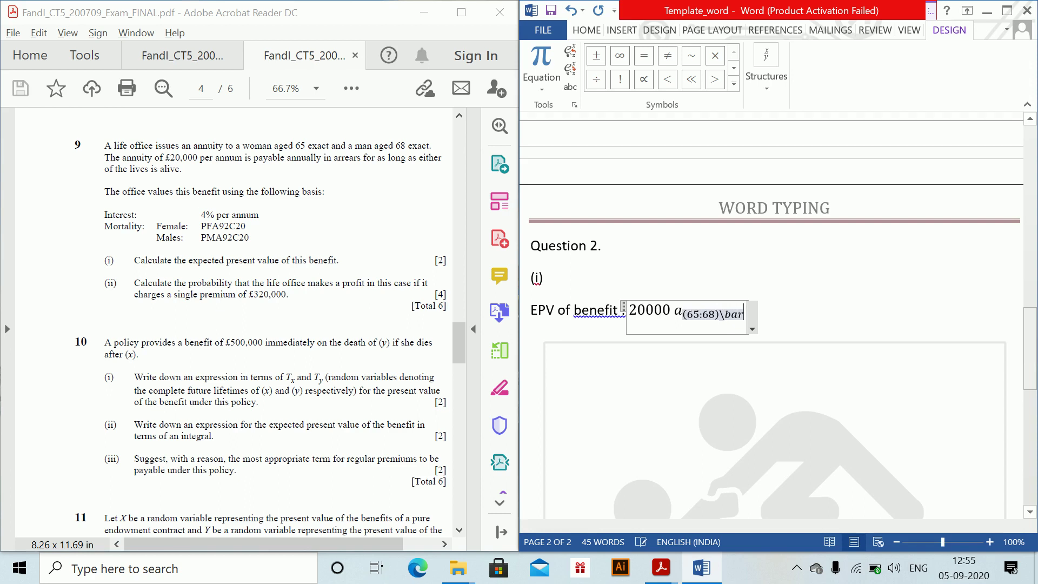
{"action": "key", "text": "space"}
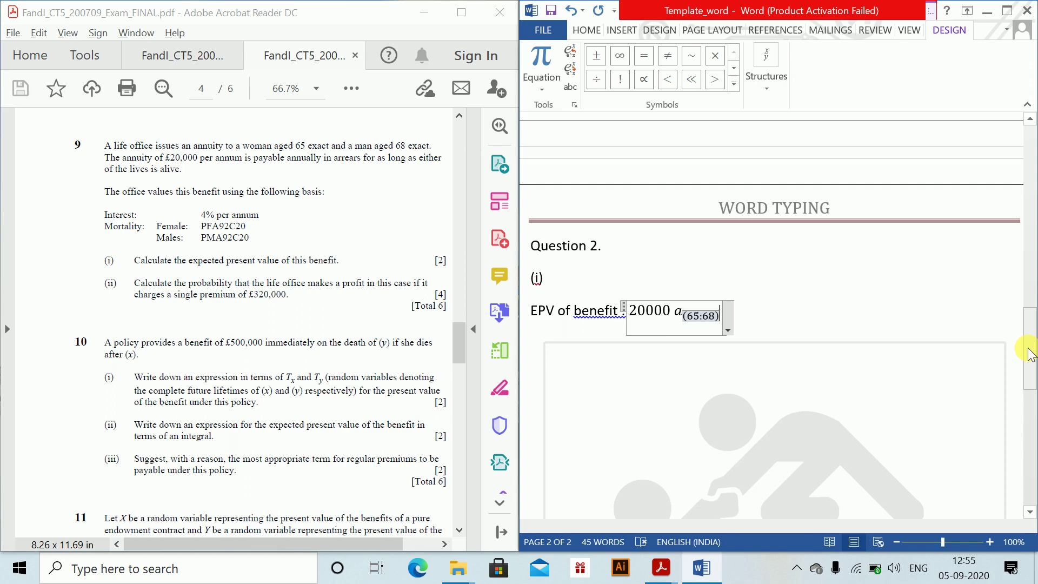
{"action": "key", "text": "Right"}
{"action": "key", "text": "Right"}
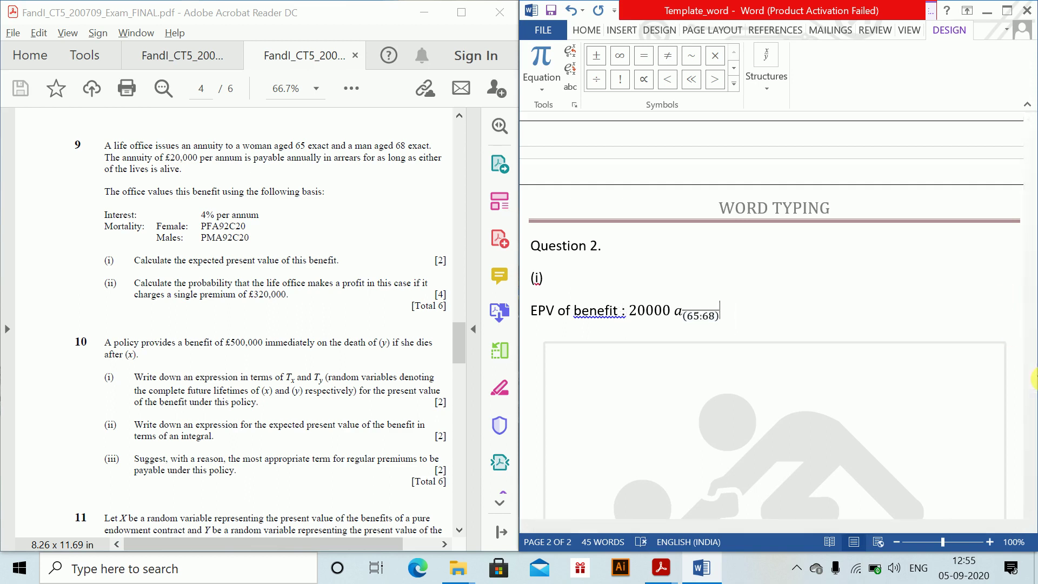
Step: Start a new equation on the line below with = 20000(ä and the subscript (65:68)
{"action": "key", "text": "Return"}
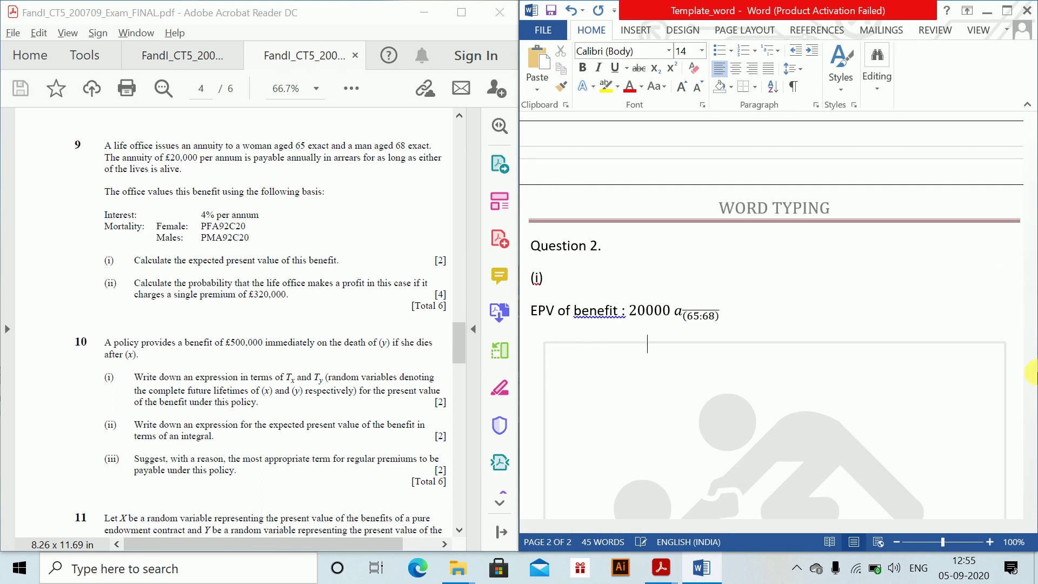
{"action": "key", "text": "alt+equal"}
{"action": "type", "text": "= 20000"}
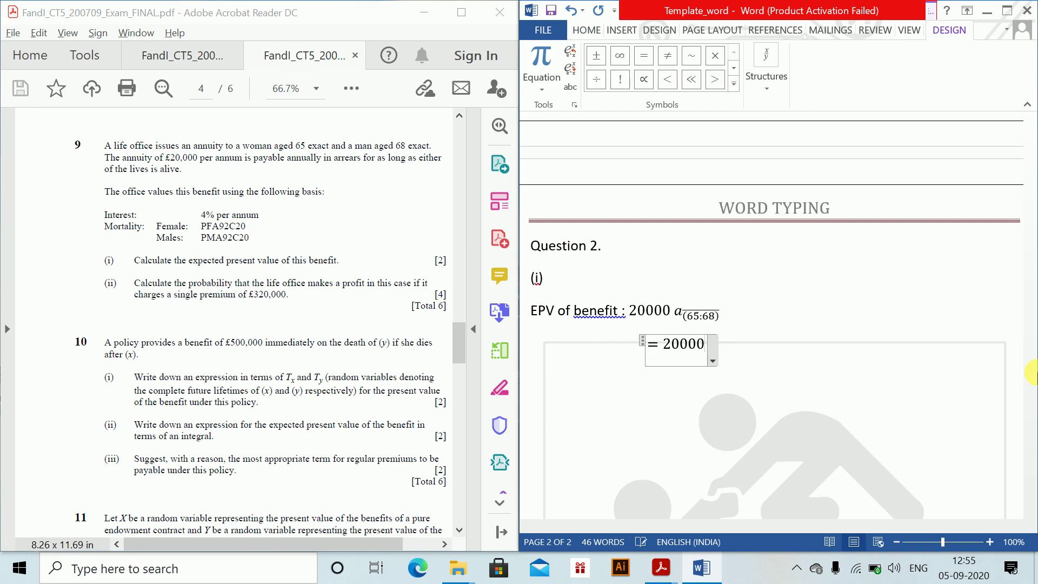
{"action": "type", "text": "(a\\ddot"}
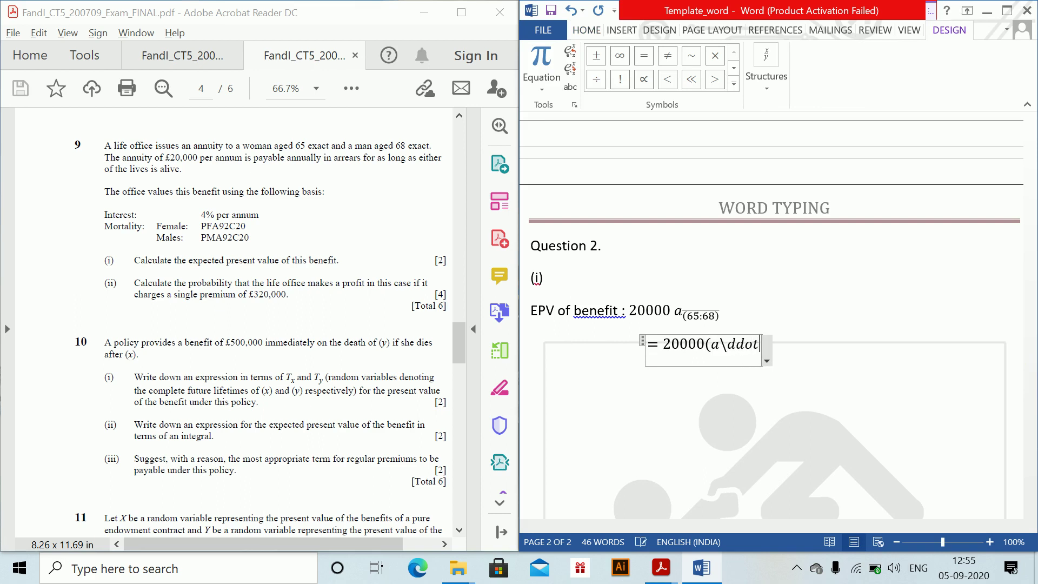
{"action": "key", "text": "space"}
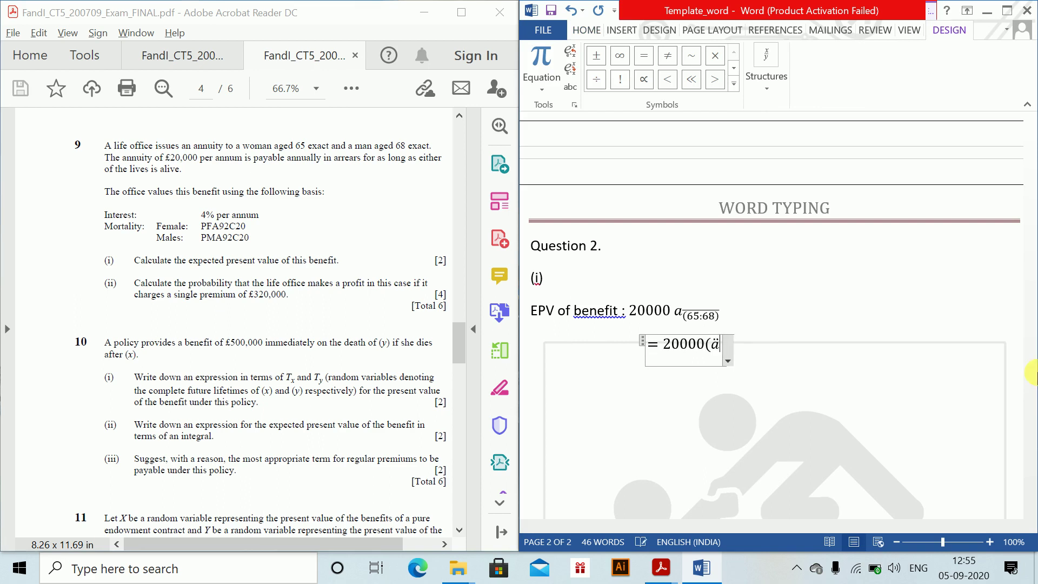
{"action": "type", "text": "_("}
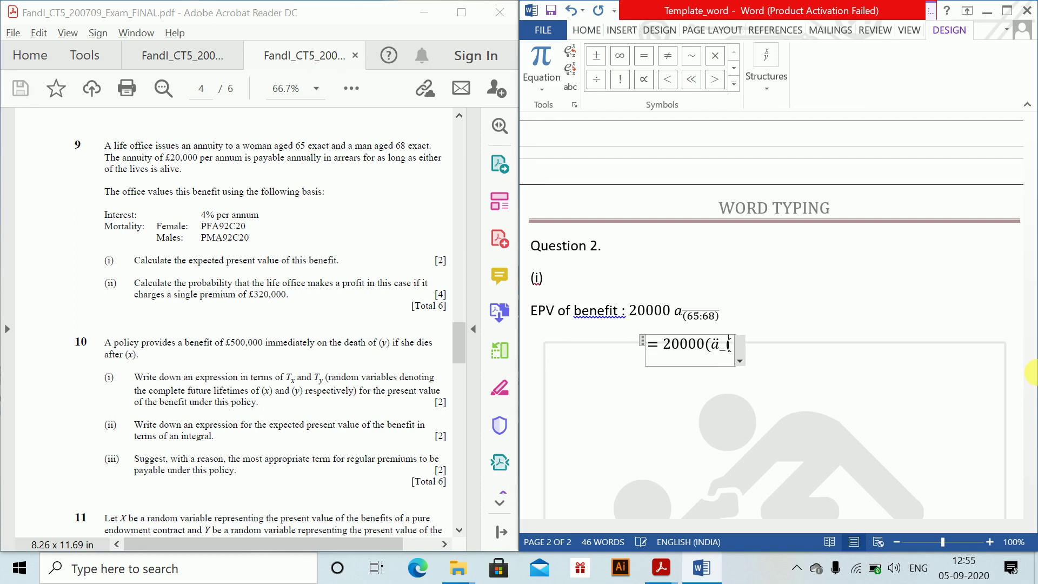
{"action": "type", "text": "(65"}
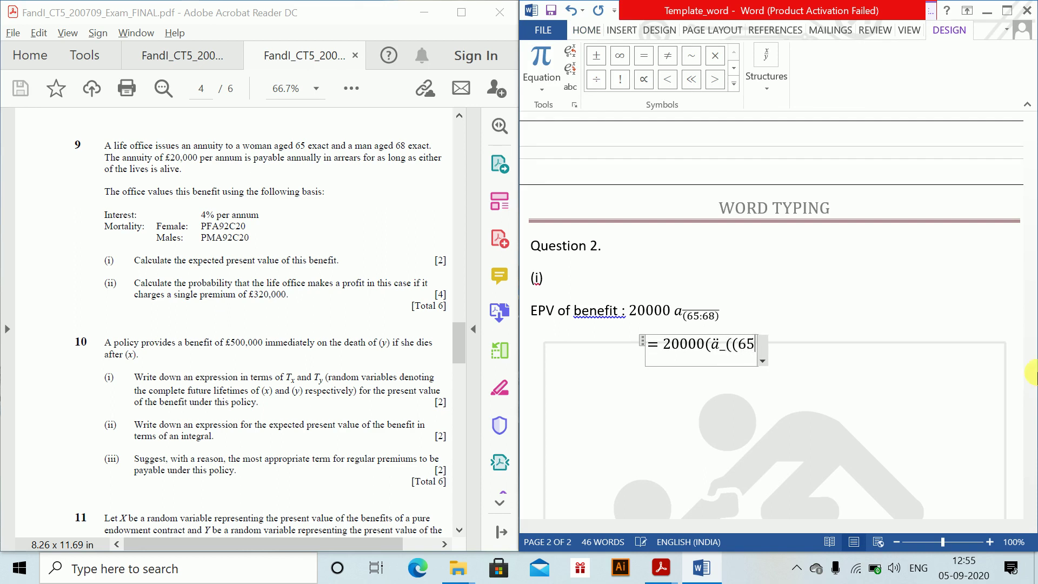
{"action": "type", "text": ":68))"}
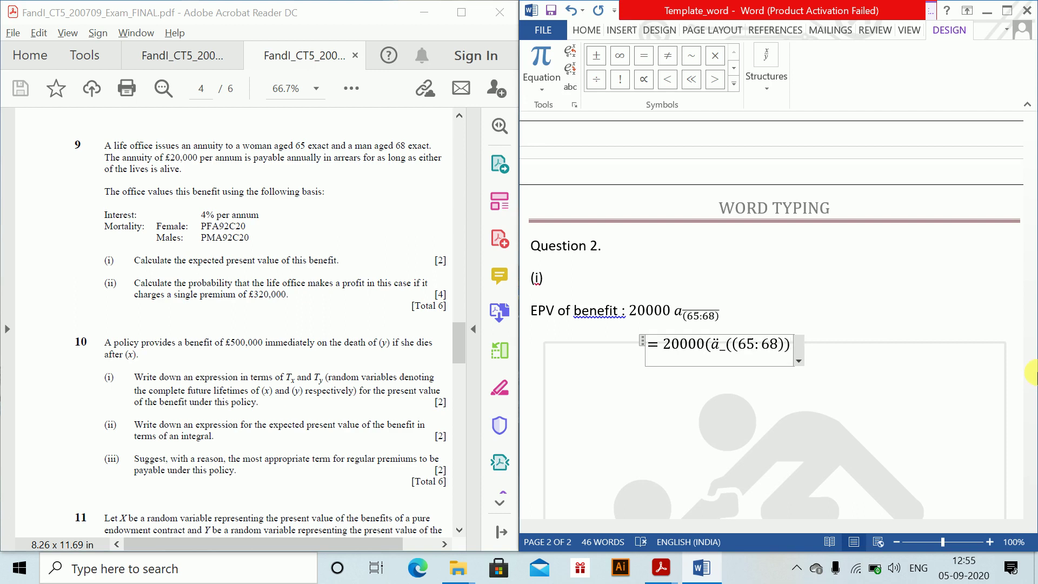
Step: Overbar the (65:68) subscript of ä and complete the bracket with − 1
{"action": "type", "text": " \ba"}
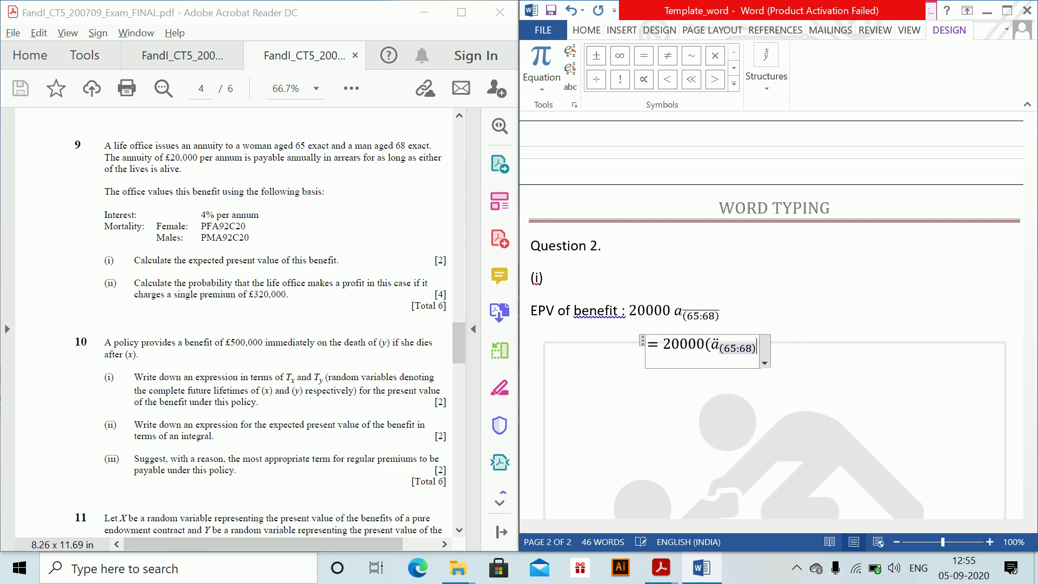
{"action": "type", "text": "r"}
{"action": "key", "text": "Right"}
{"action": "type", "text": "-1"}
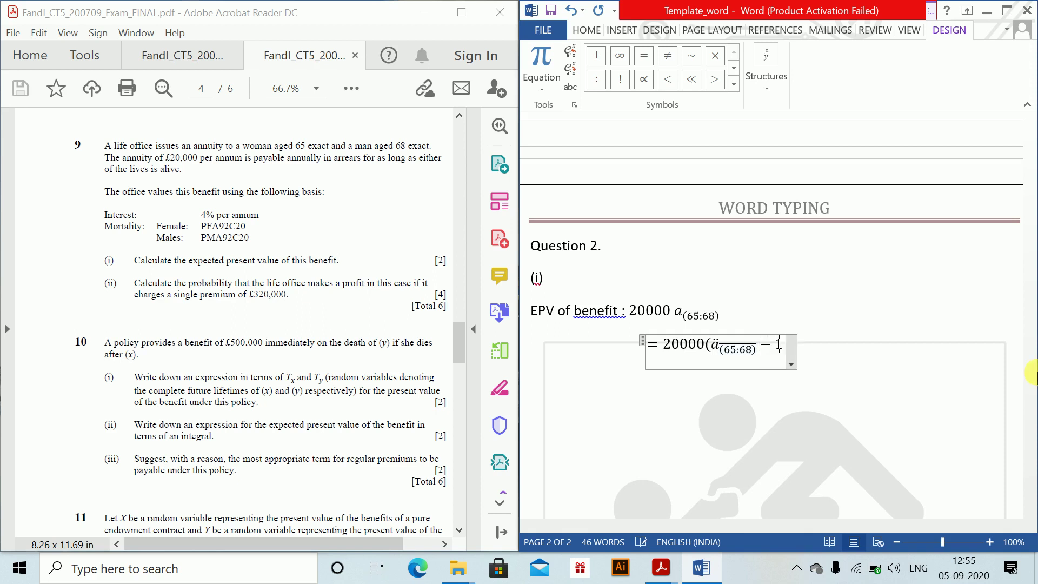
{"action": "type", "text": ")"}
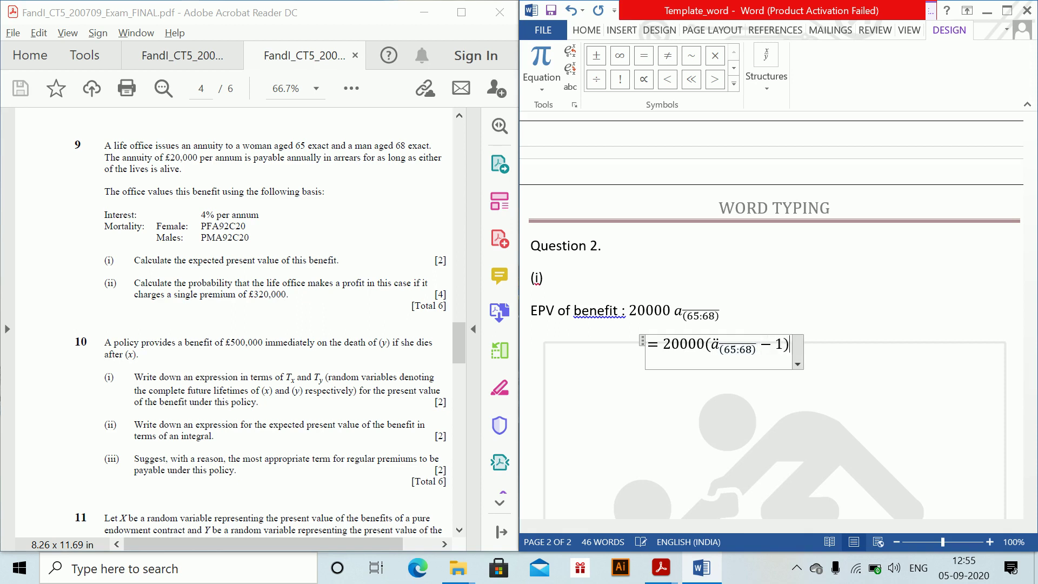
Step: Start a new indented equation on the line below, opening with = 20000(
{"action": "key", "text": "Return"}
{"action": "key", "text": "Tab"}
{"action": "key", "text": "Tab"}
{"action": "key", "text": "Tab"}
{"action": "key", "text": "Tab"}
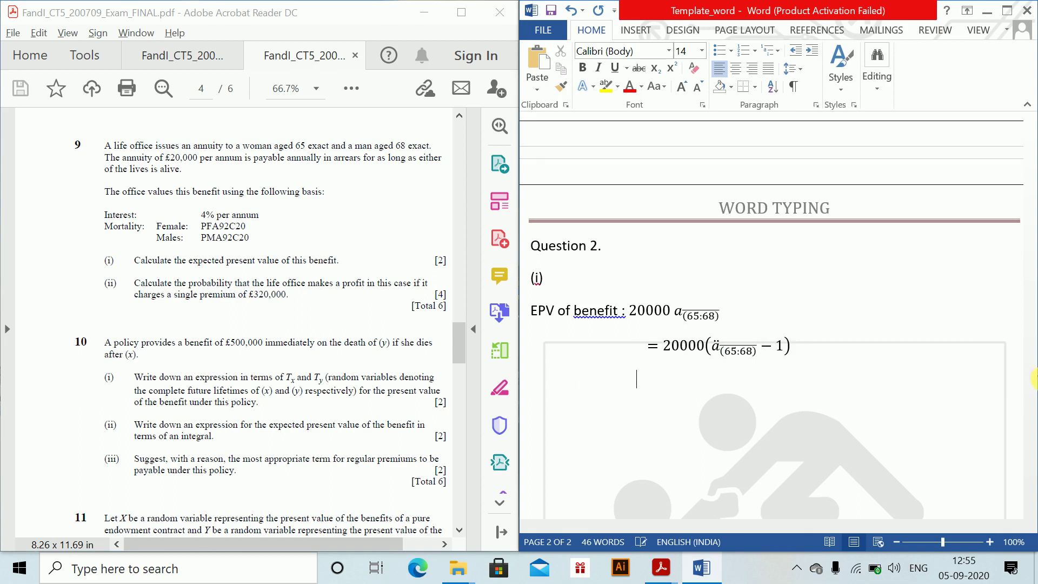
{"action": "key", "text": "alt+equal"}
{"action": "type", "text": "= "}
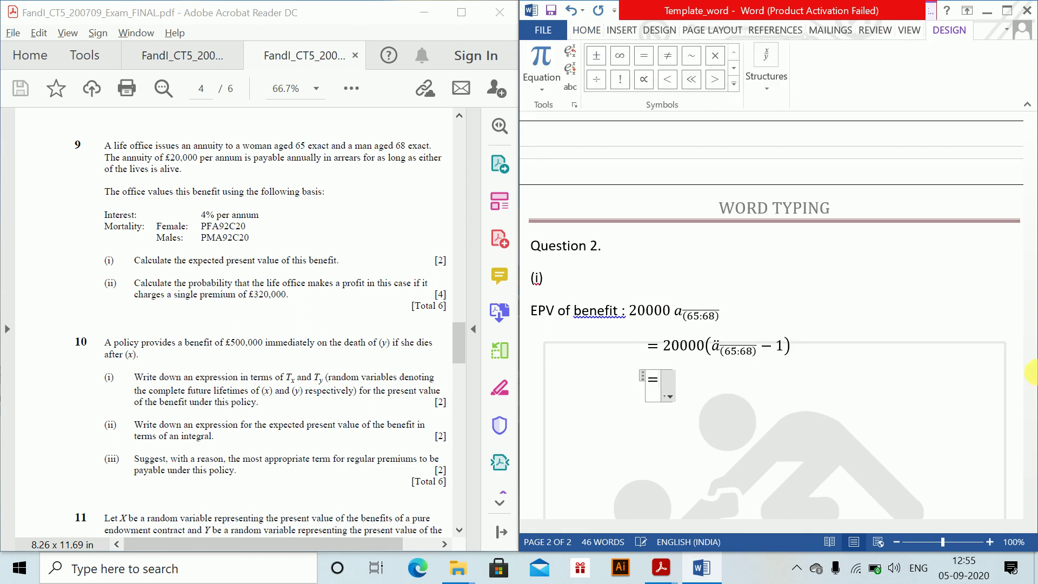
{"action": "type", "text": "2000"}
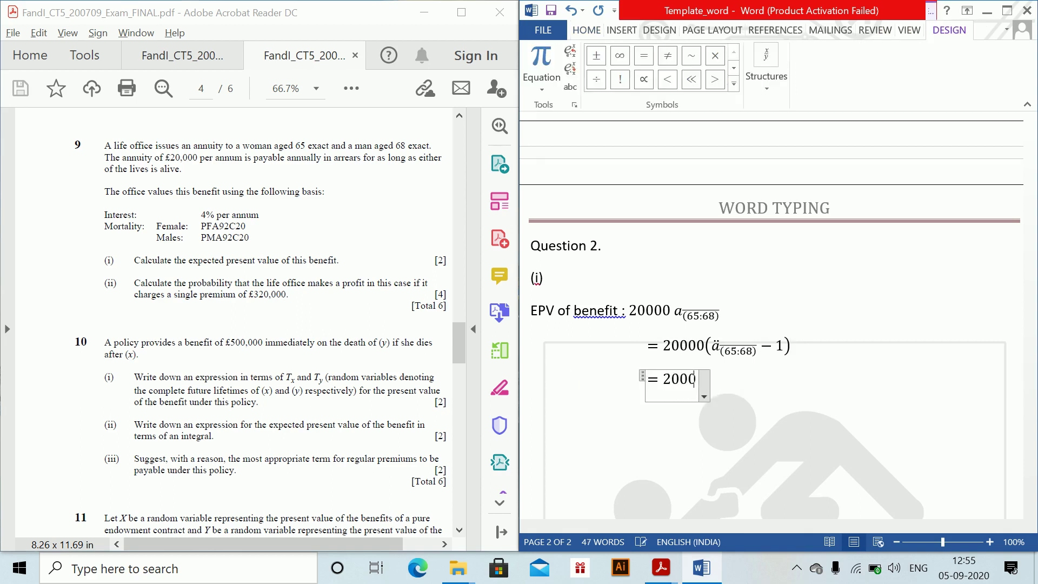
{"action": "type", "text": "0(ä_65^m + ä_6"}
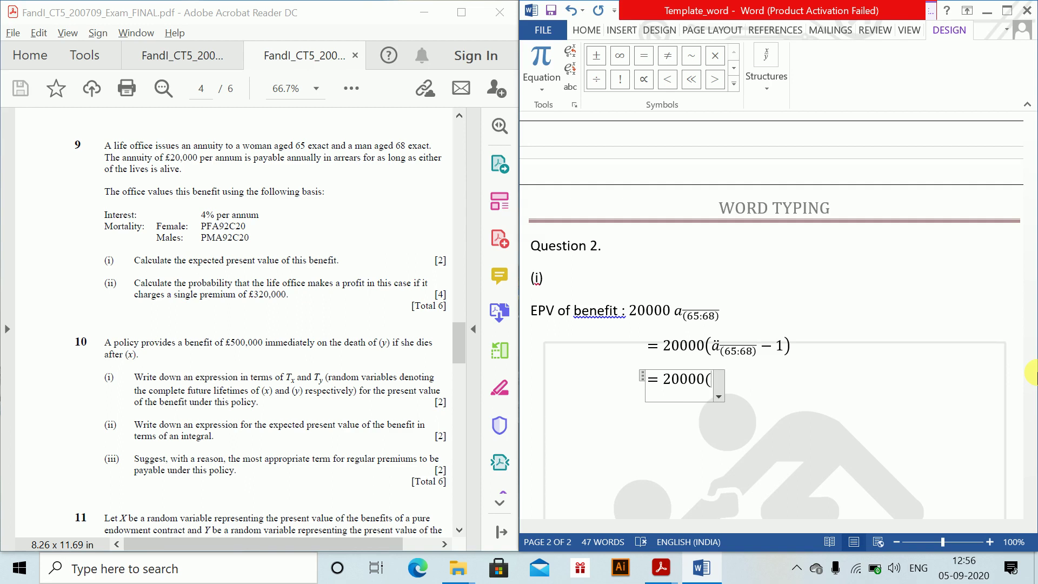
Step: Add ä with subscript 65 and superscript m inside the bracket
{"action": "type", "text": "a\\d"}
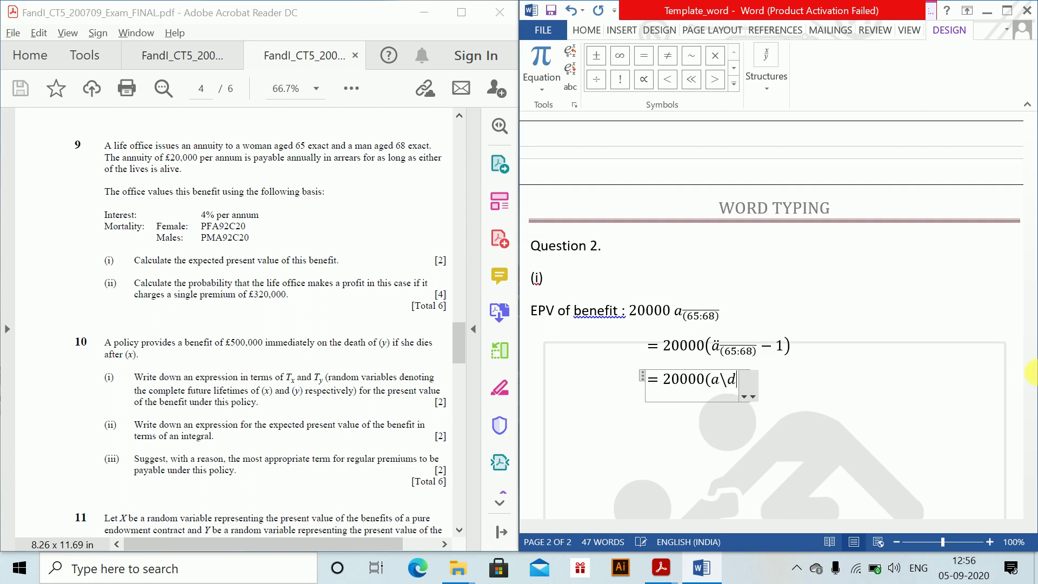
{"action": "type", "text": "dot _"}
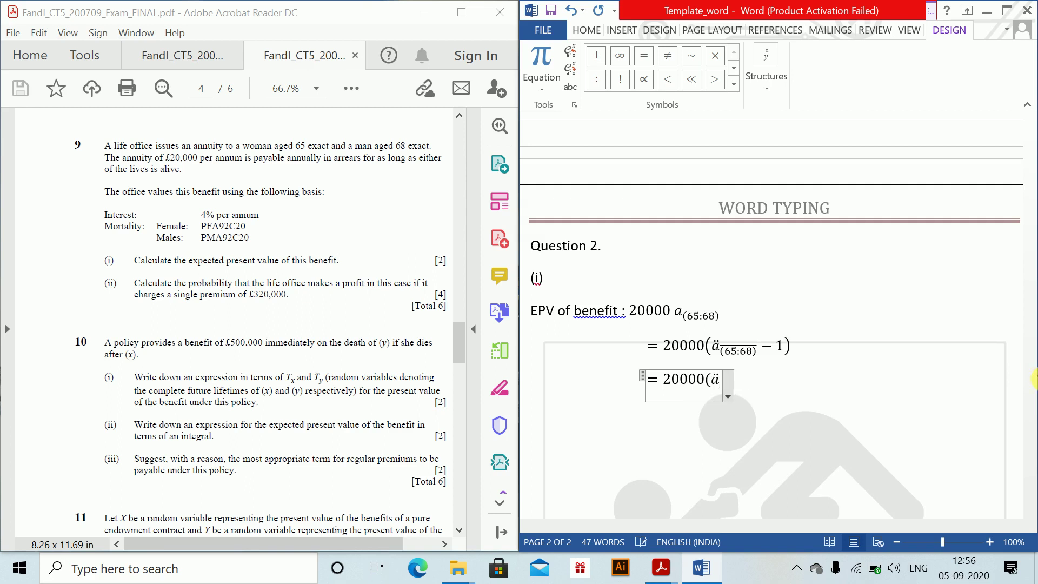
{"action": "type", "text": "65"}
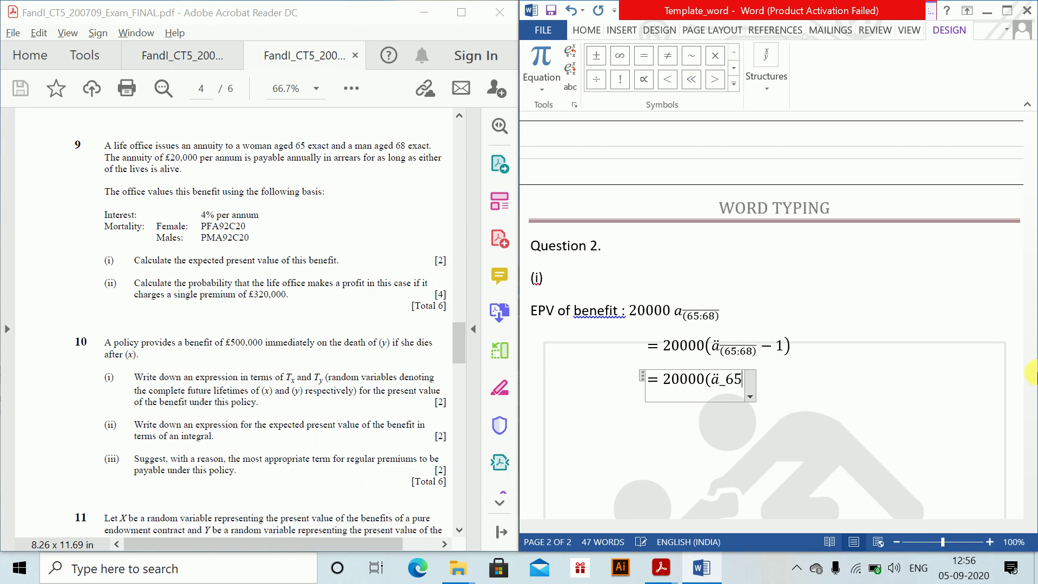
{"action": "type", "text": "^m "}
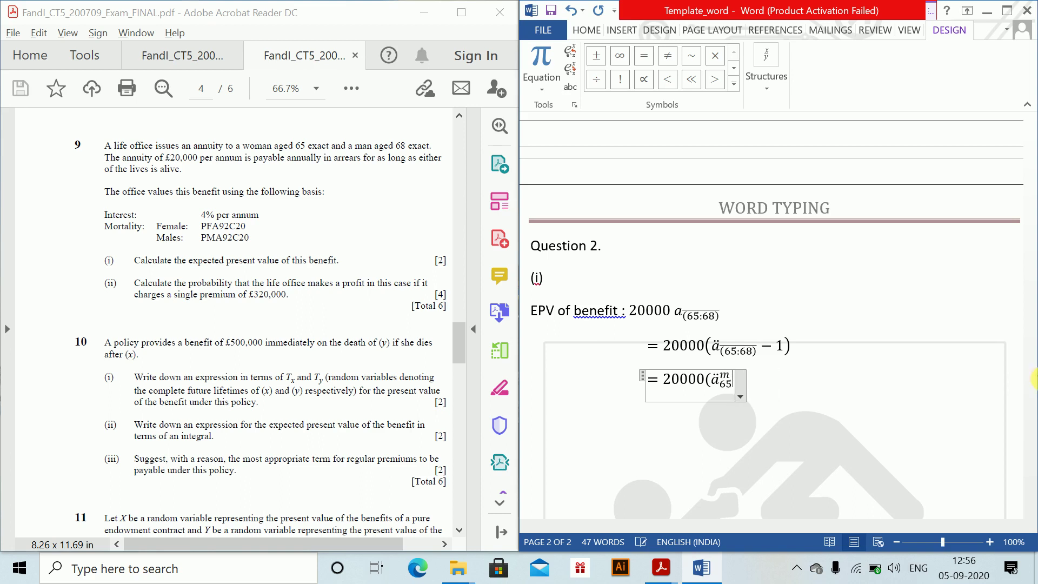
Step: Continue the equation with + ä and begin its subscript with 6
{"action": "type", "text": "+"}
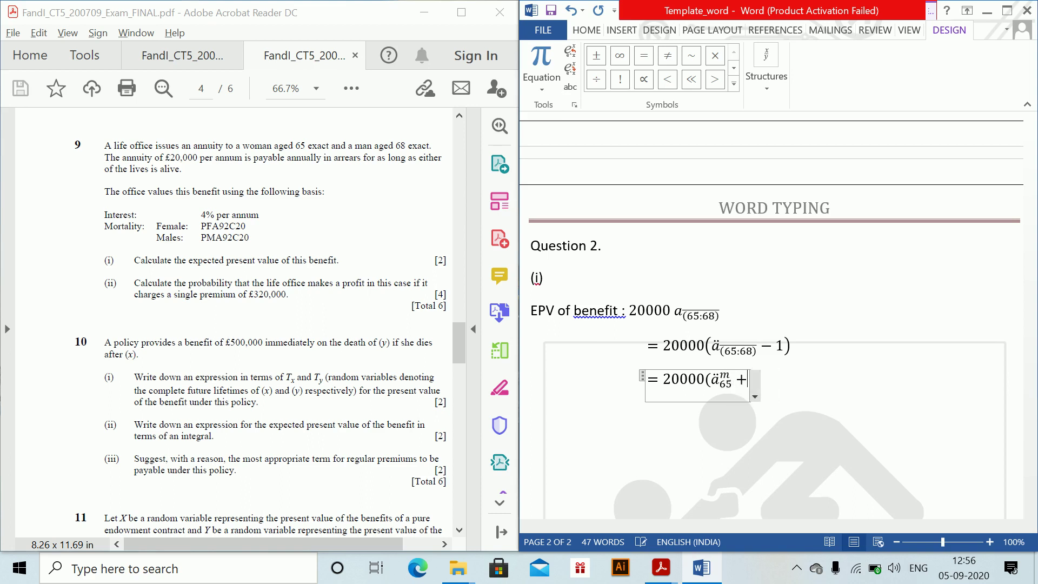
{"action": "type", "text": "a\\ddot "}
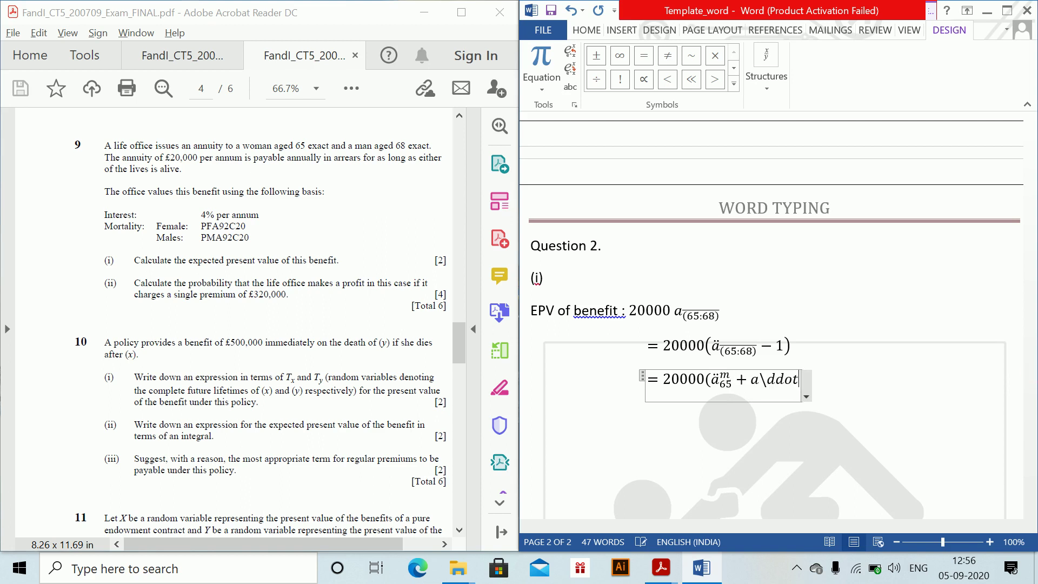
{"action": "key", "text": "BackSpace"}
{"action": "key", "text": "BackSpace"}
{"action": "key", "text": "BackSpace"}
{"action": "key", "text": "BackSpace"}
{"action": "key", "text": "BackSpace"}
{"action": "key", "text": "BackSpace"}
{"action": "key", "text": "BackSpace"}
{"action": "type", "text": "ä_"}
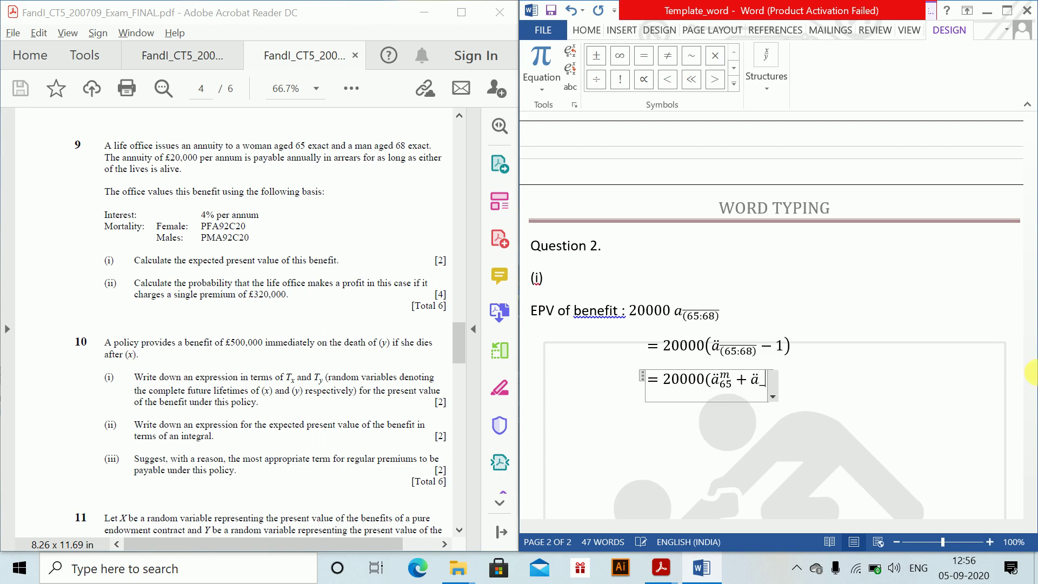
{"action": "type", "text": "6"}
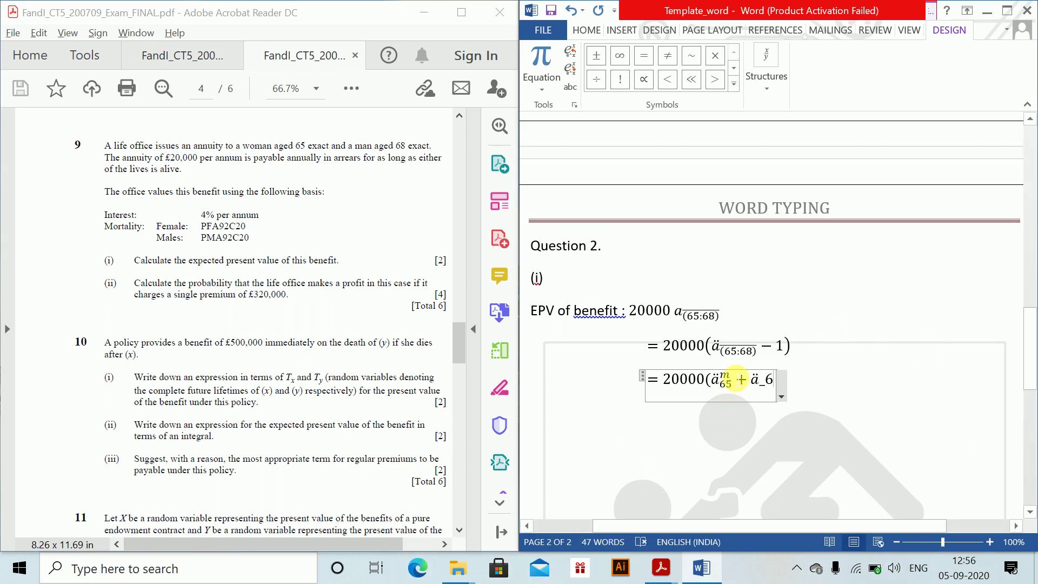
Step: Change the superscript of ä with subscript 65 to f, and complete the second ä with subscript 68 and superscript m
{"action": "key", "text": "Left"}
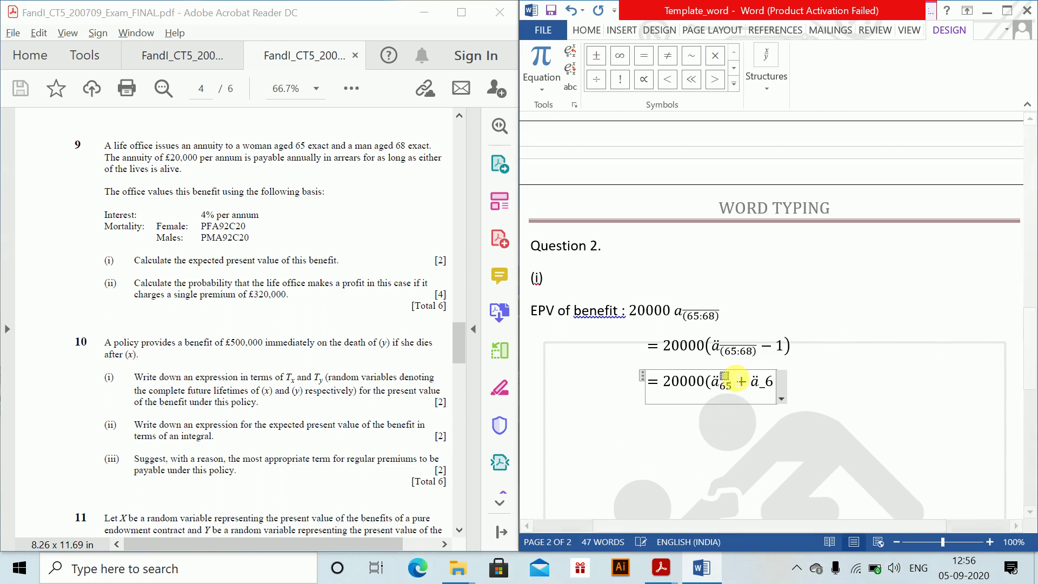
{"action": "key", "text": "BackSpace"}
{"action": "type", "text": "f"}
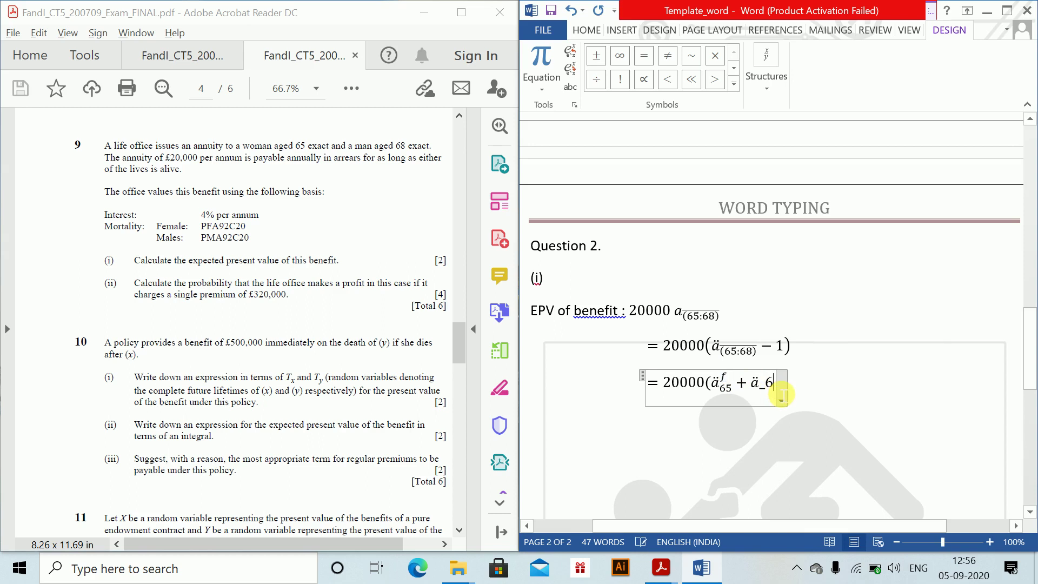
{"action": "type", "text": "8^"}
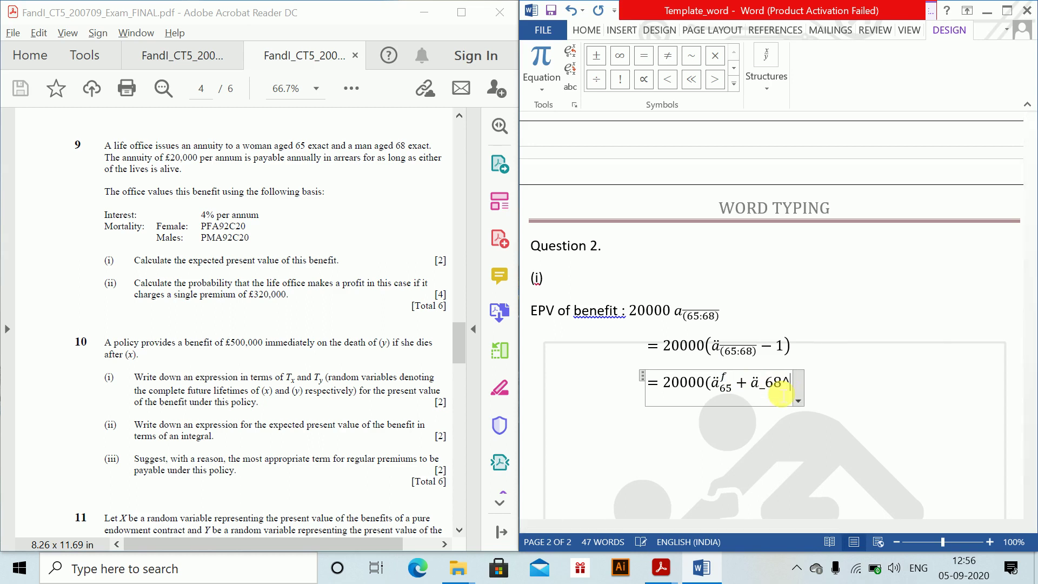
{"action": "type", "text": "m"}
{"action": "key", "text": "space"}
Step: Finish the bracket with − ä carrying the subscript 65:68, followed by − 1
{"action": "type", "text": "-a"}
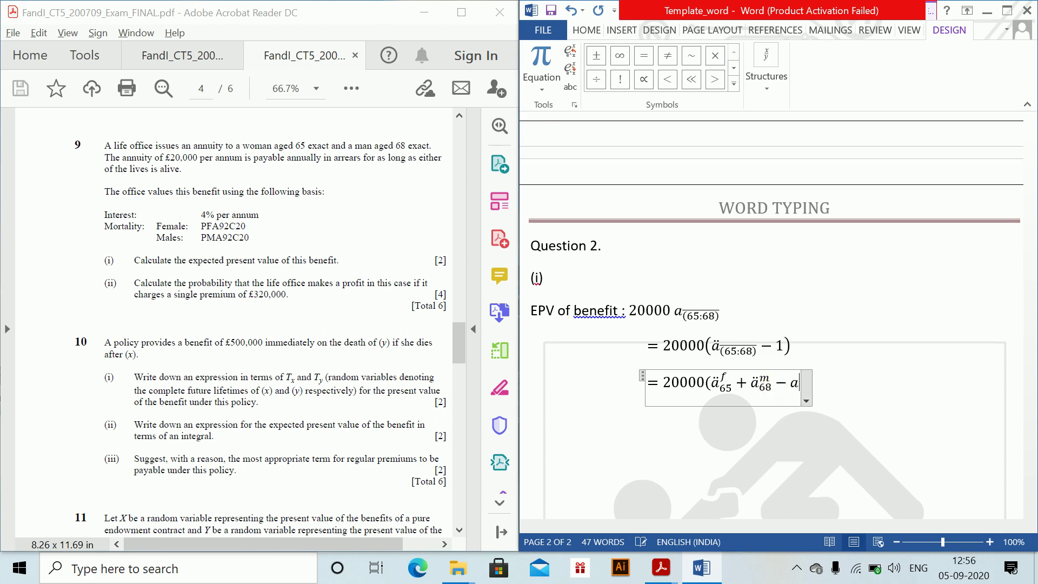
{"action": "type", "text": "\\ddot"}
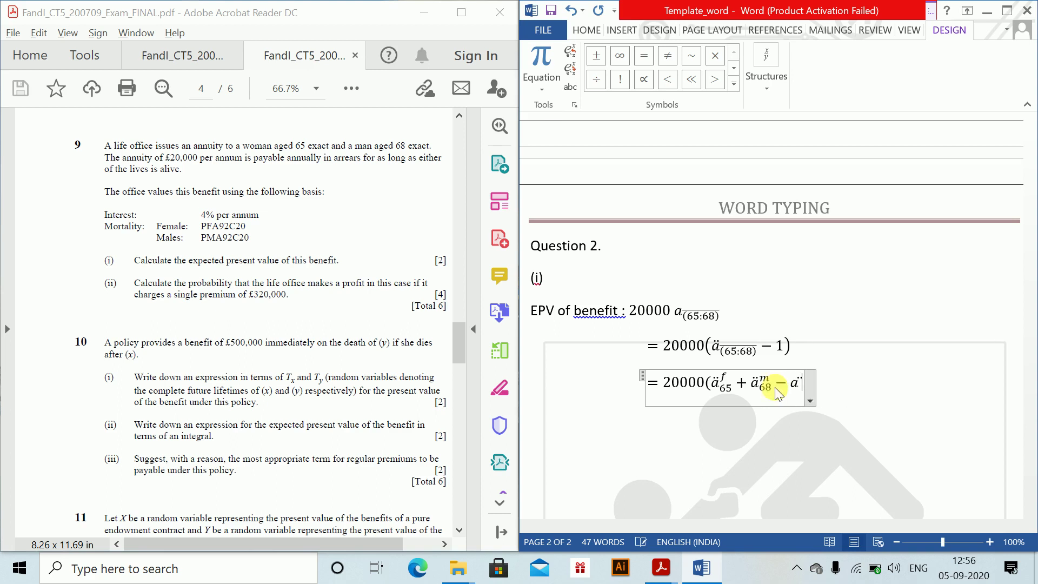
{"action": "key", "text": "space"}
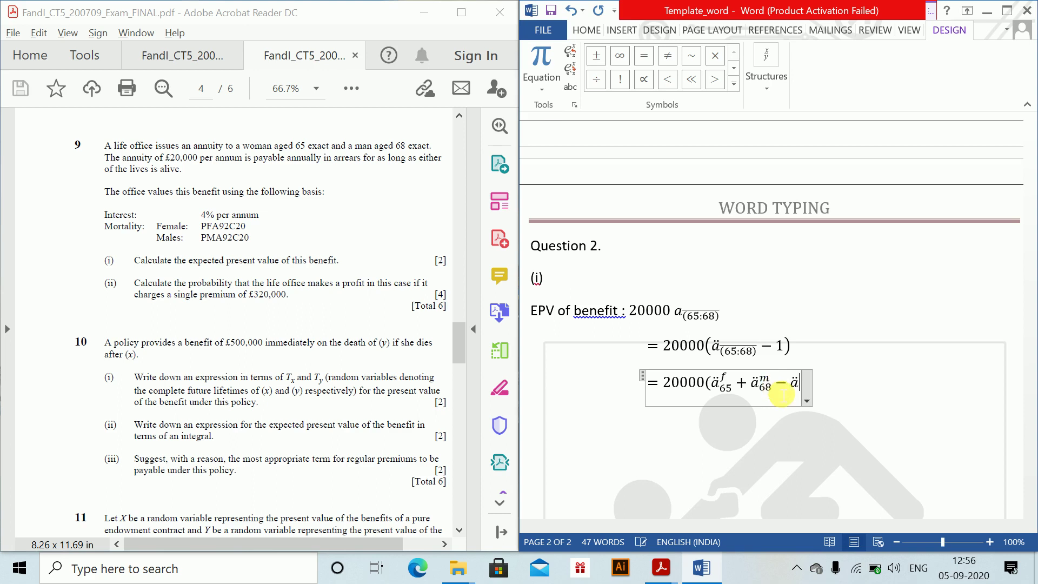
{"action": "type", "text": "_"}
{"action": "type", "text": "(65"}
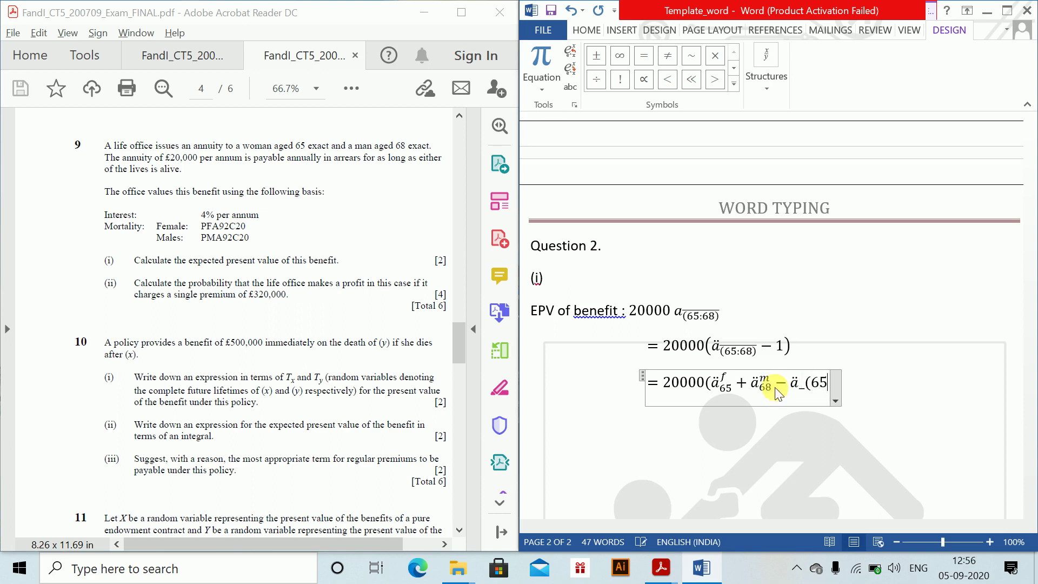
{"action": "type", "text": ":68)"}
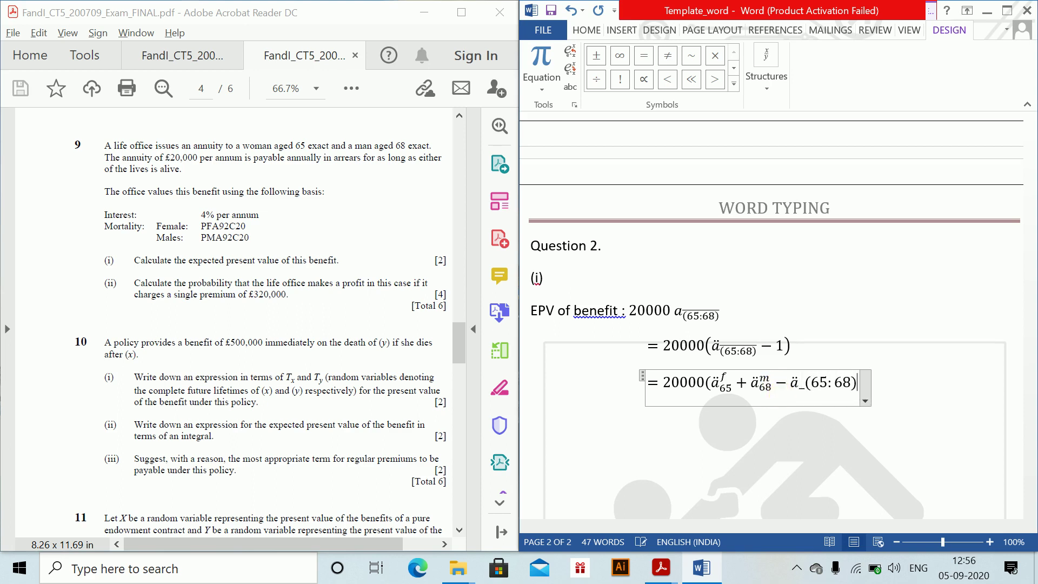
{"action": "key", "text": "space"}
{"action": "type", "text": "-1"}
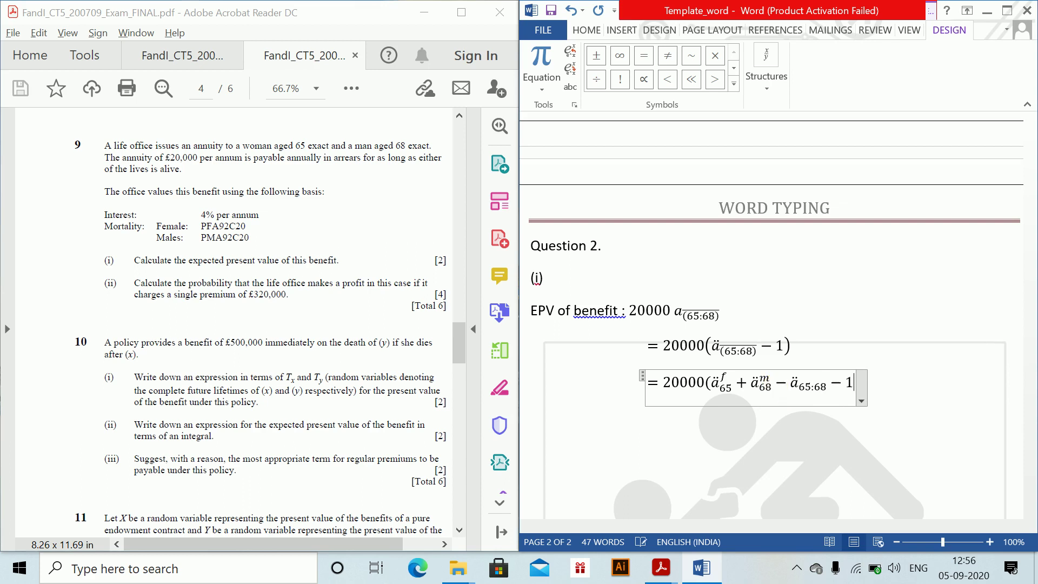
{"action": "type", "text": ")"}
Step: Insert an equation on the line below reading = 20000(14.871 + 12.412 − 11.1112) − 1
{"action": "left_click", "coordinate": [530, 414]}
{"action": "key", "text": "alt+equal"}
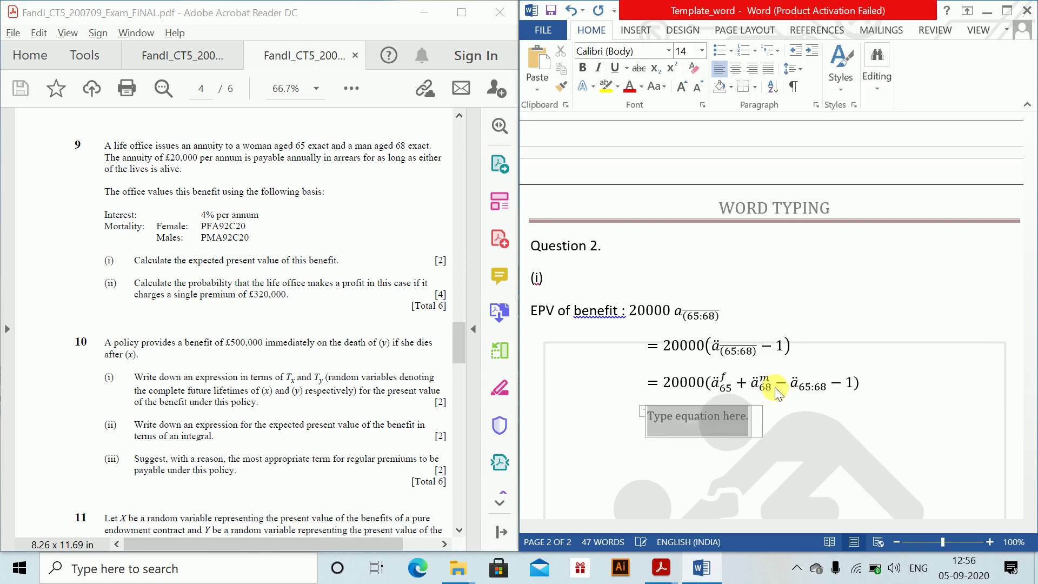
{"action": "type", "text": "=20000("}
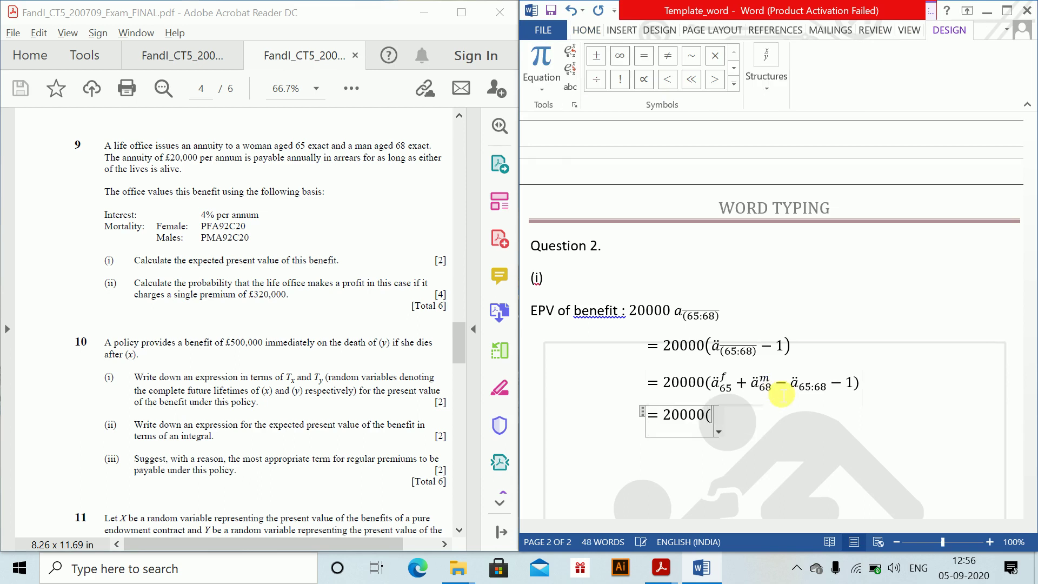
{"action": "type", "text": "14.871"}
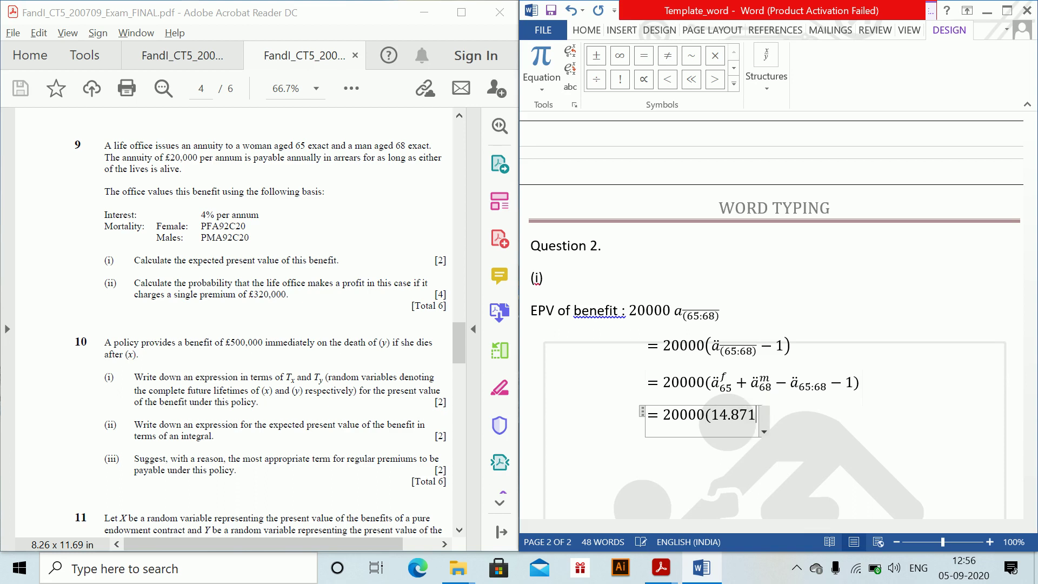
{"action": "type", "text": "+12."}
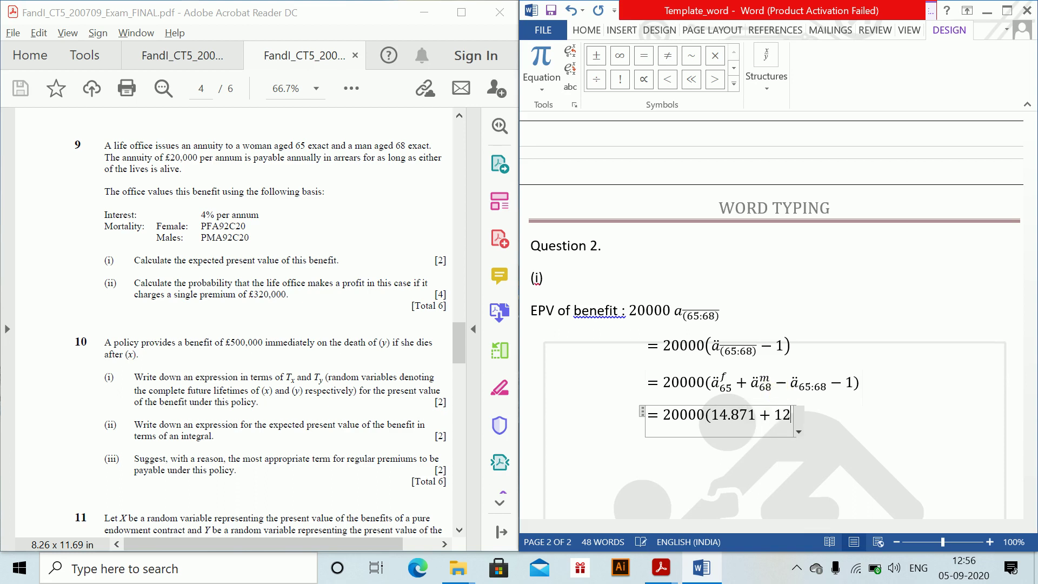
{"action": "type", "text": "412"}
{"action": "type", "text": "-11."}
{"action": "type", "text": "111"}
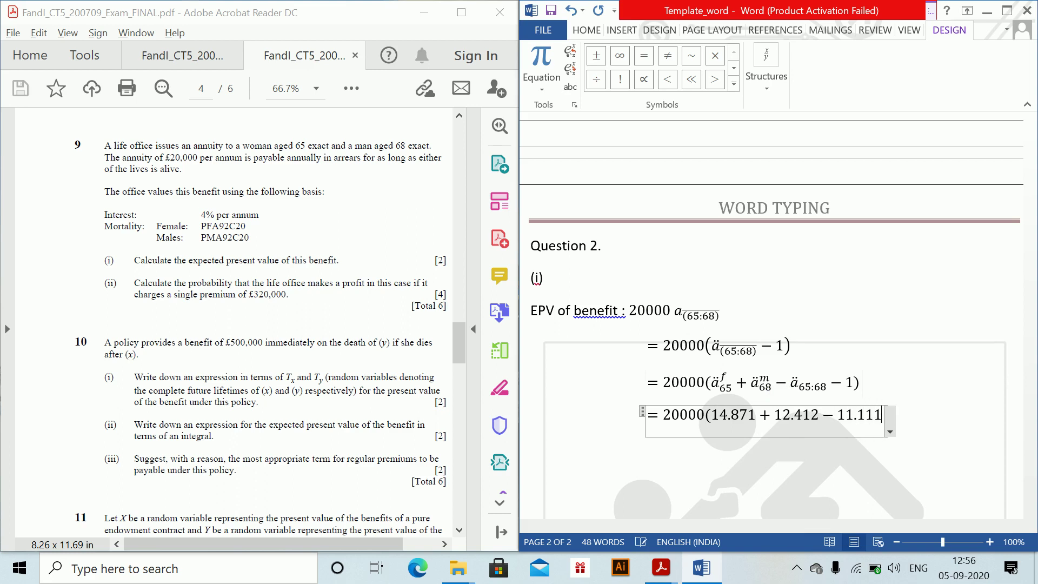
{"action": "type", "text": "2)-1"}
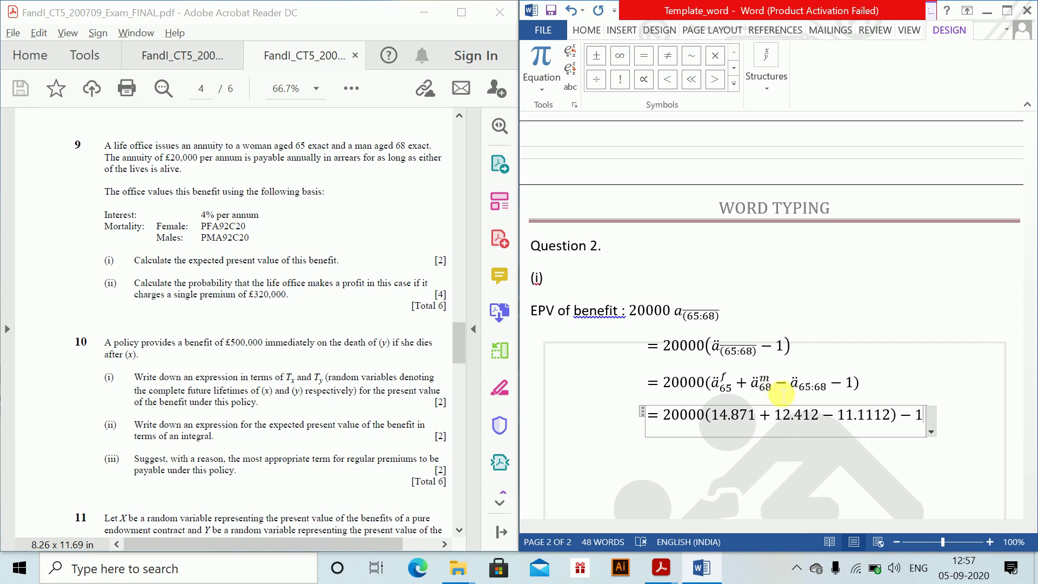
Step: Move the − 1 inside the closing bracket of the numeric equation and leave the equation
{"action": "key", "text": "BackSpace"}
{"action": "key", "text": "BackSpace"}
{"action": "key", "text": "BackSpace"}
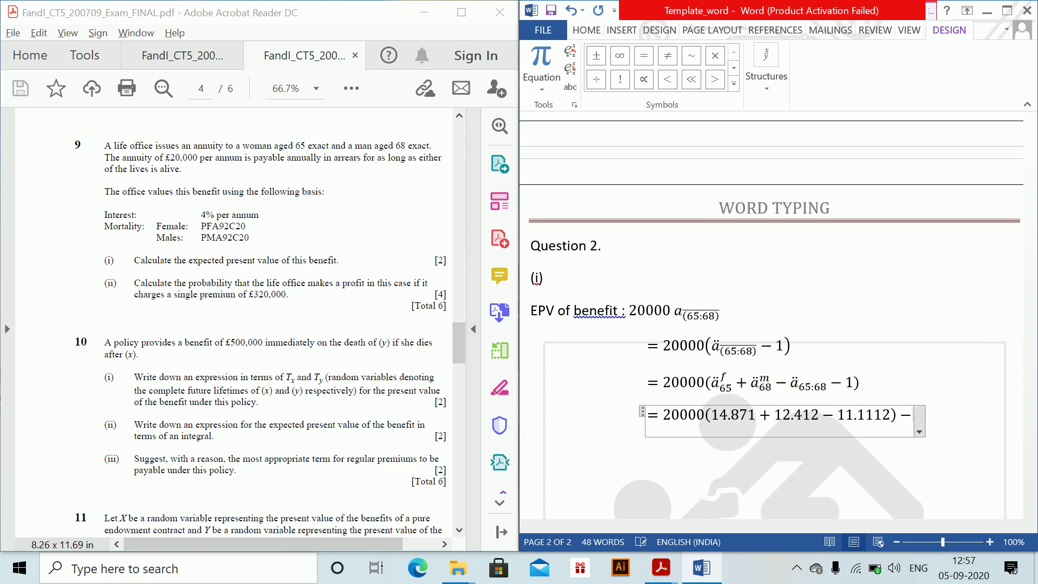
{"action": "key", "text": "Left"}
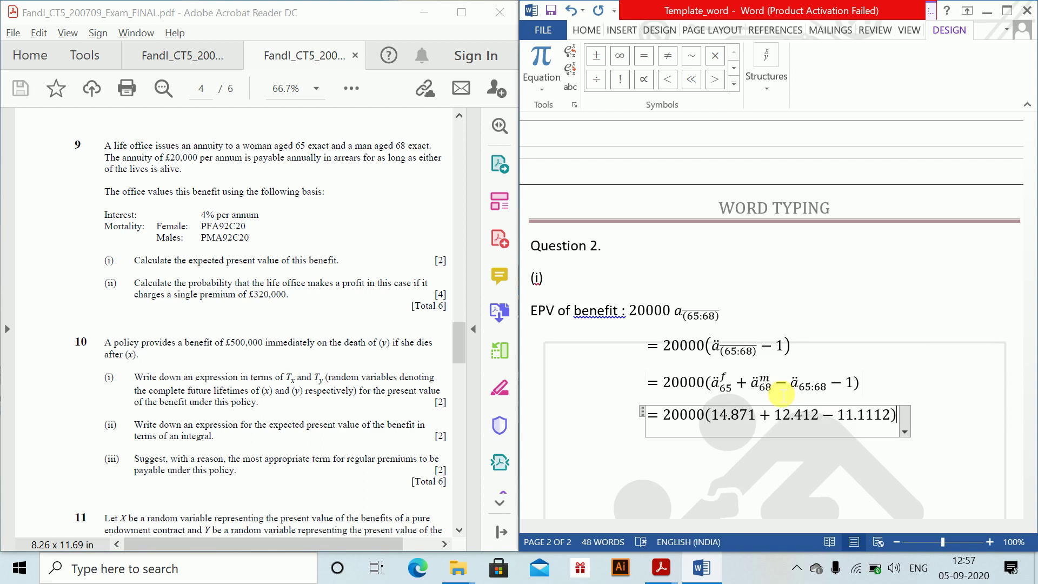
{"action": "type", "text": "-1"}
{"action": "key", "text": "Right"}
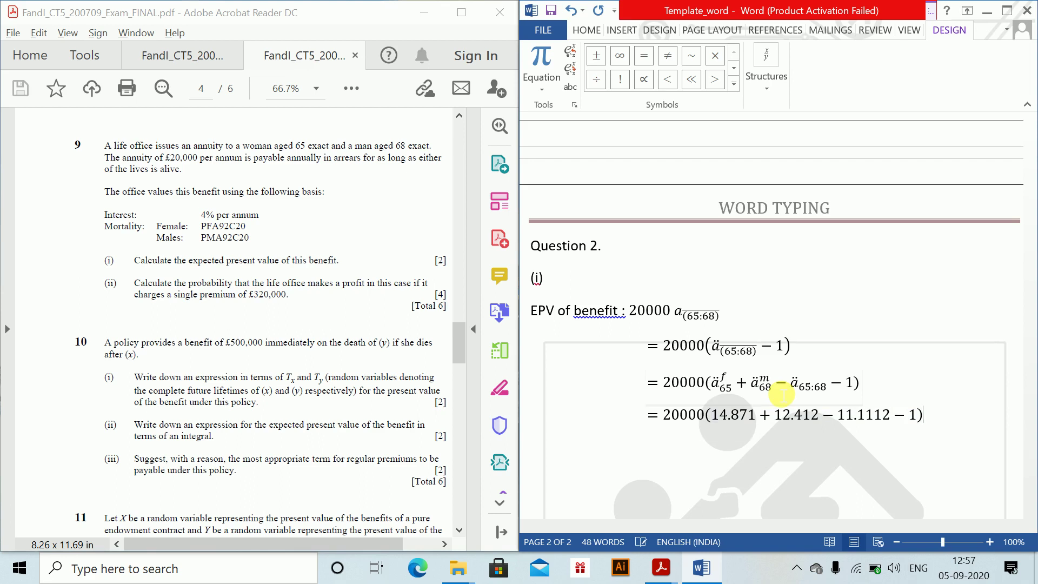
Step: Add a final equation on the line below giving the EPV as = 303420
{"action": "key", "text": "Return"}
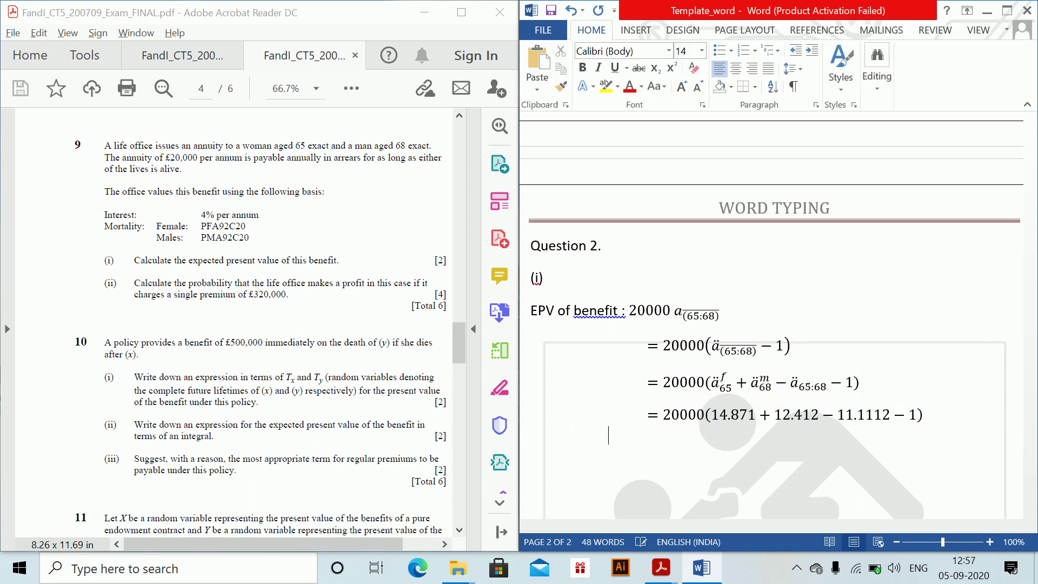
{"action": "key", "text": "alt+equal"}
{"action": "type", "text": "= "}
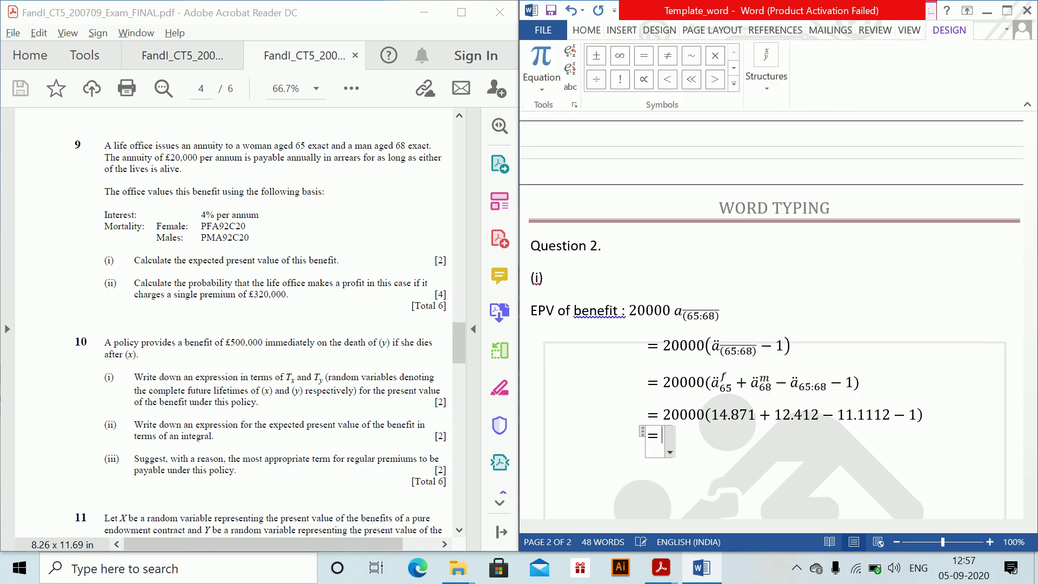
{"action": "type", "text": "303420"}
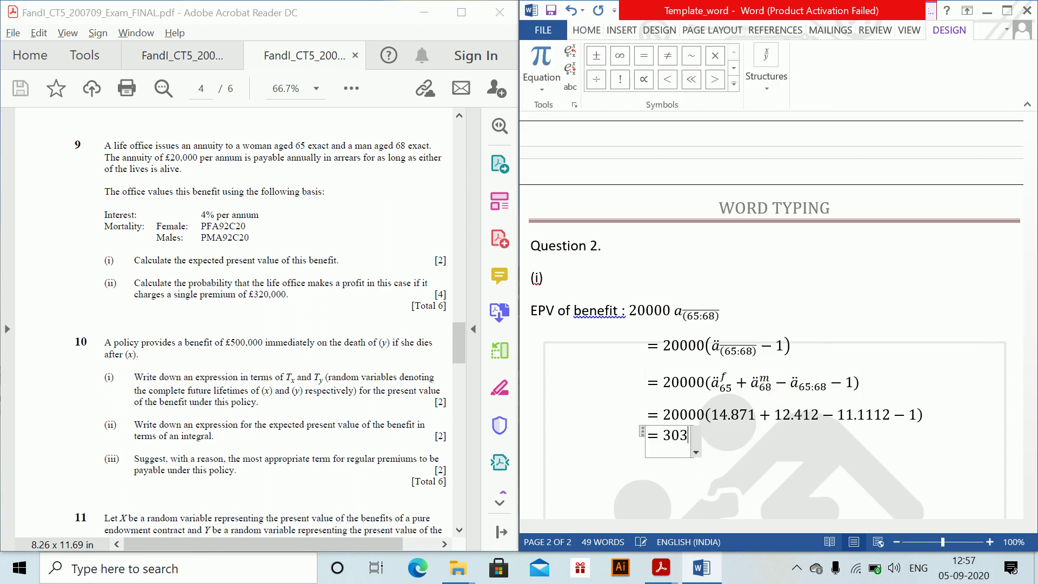
Step: Below the 303420 result, start part "(ii)" with the line "Probability of making a profit"
{"action": "left_click", "coordinate": [531, 466]}
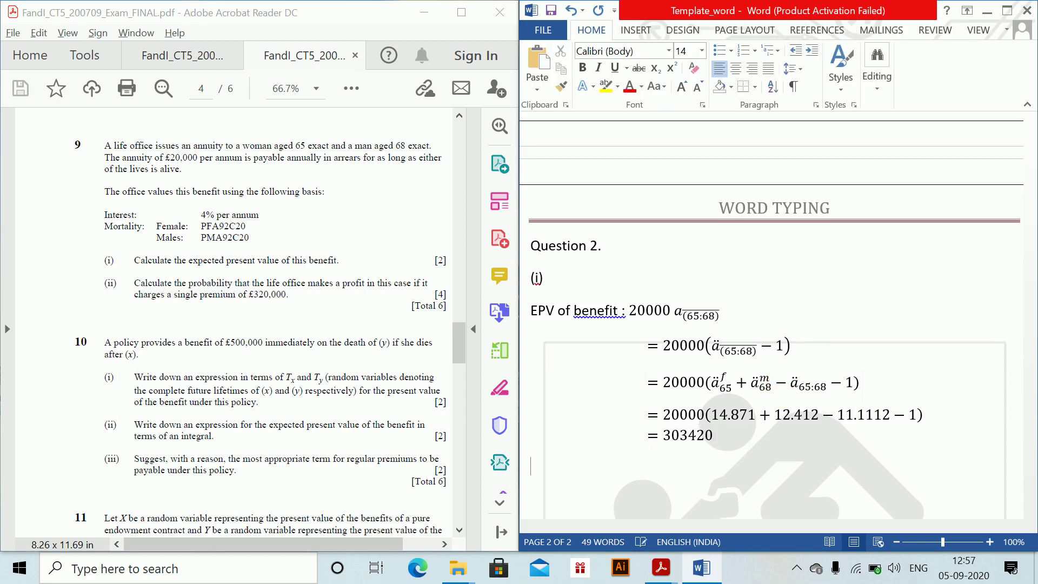
{"action": "type", "text": "(ii)"}
{"action": "key", "text": "Return"}
{"action": "type", "text": "Probabilit"}
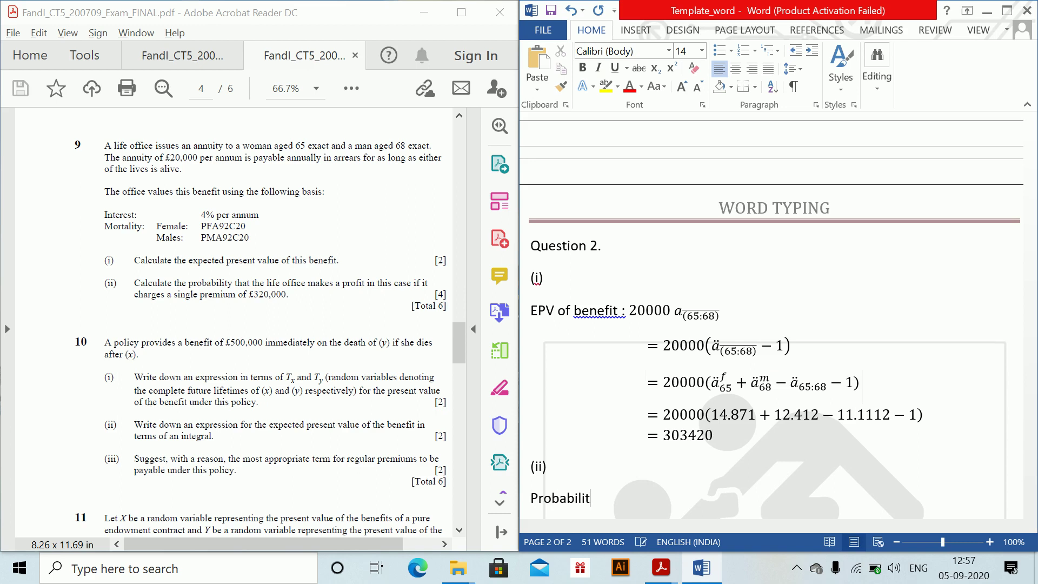
{"action": "type", "text": "y of making a profit"}
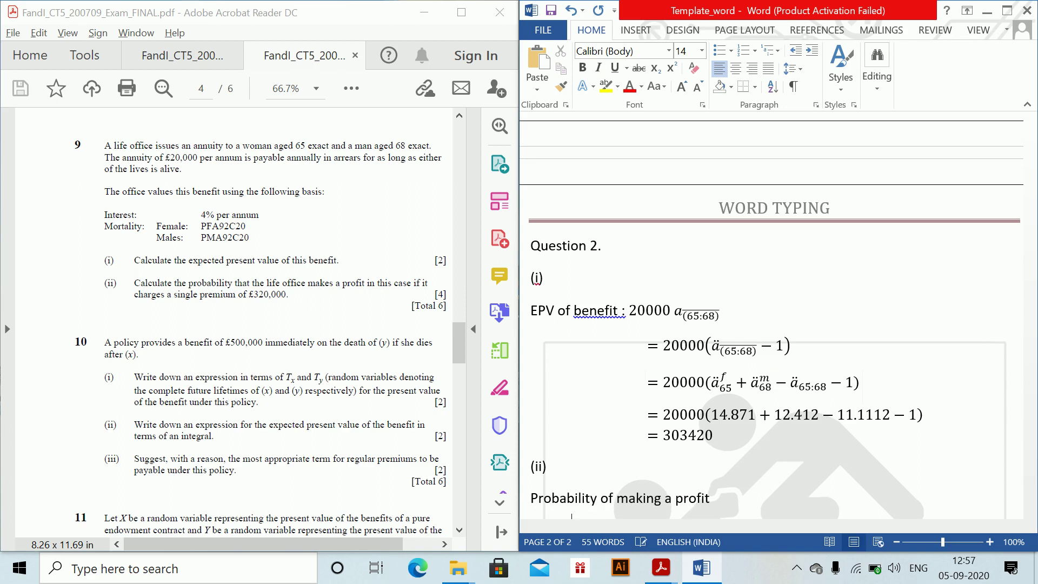
{"action": "key", "text": "Return"}
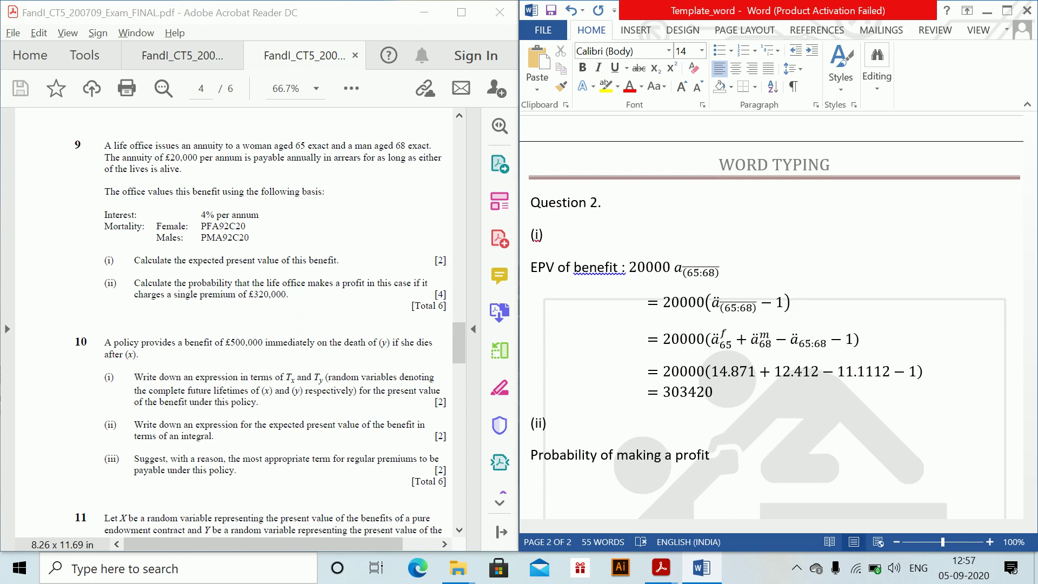
Step: Add the line "Let the smallest value of n be such that" under the profit heading
{"action": "type", "text": "Let the smalle"}
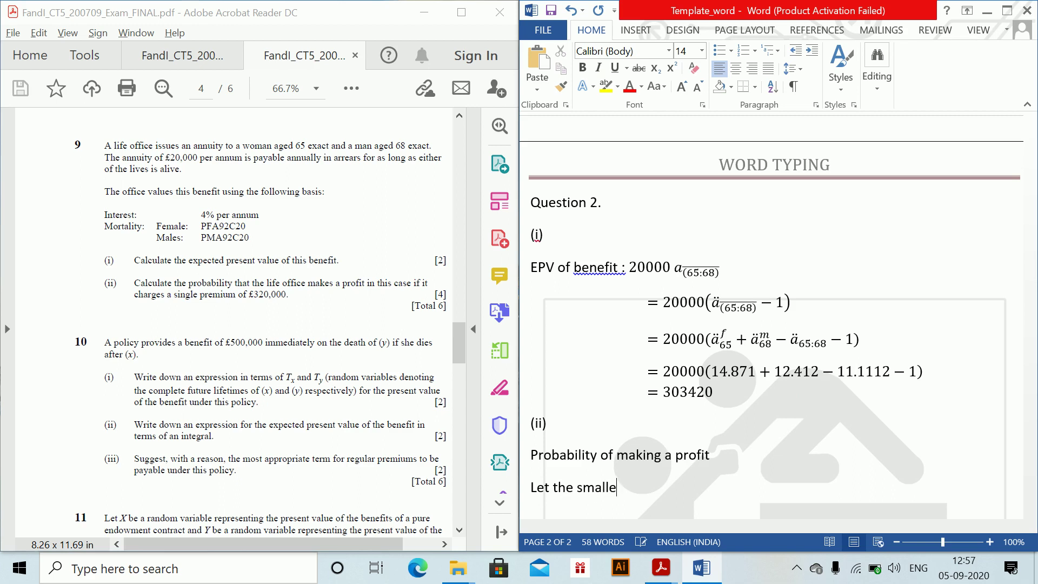
{"action": "type", "text": "st value of n be "}
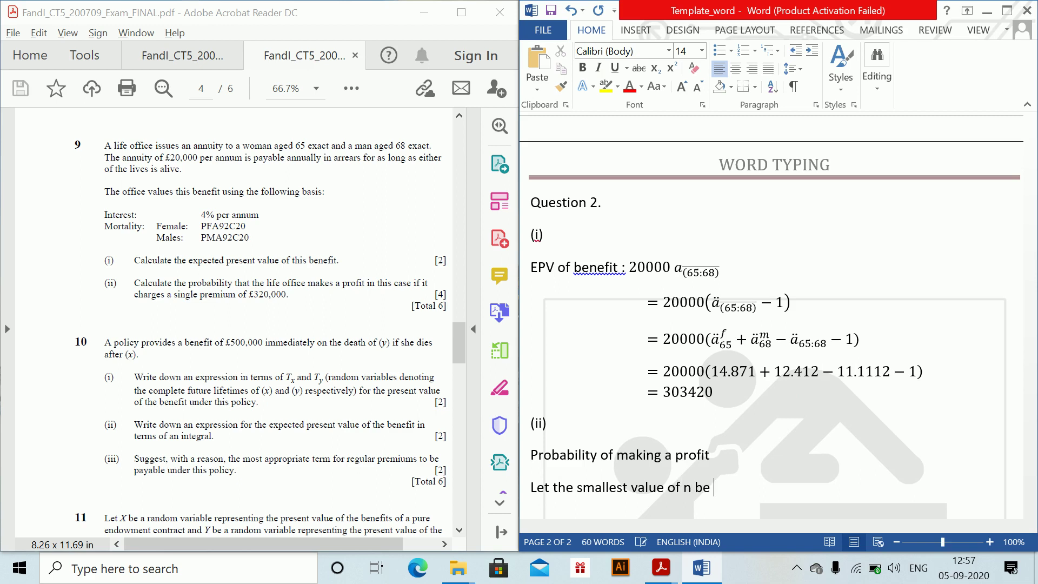
{"action": "type", "text": "such that"}
{"action": "key", "text": "Return"}
Step: Insert an equation on the line below reading 20000a > 320000, with the annuity-certain subscript n̅| on the a
{"action": "key", "text": "alt+equal"}
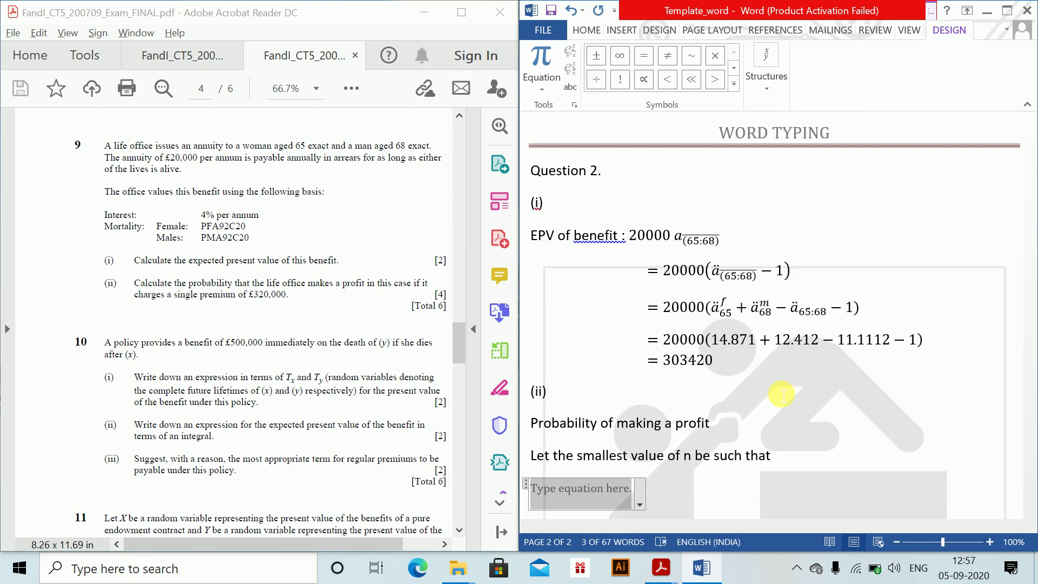
{"action": "type", "text": "200000"}
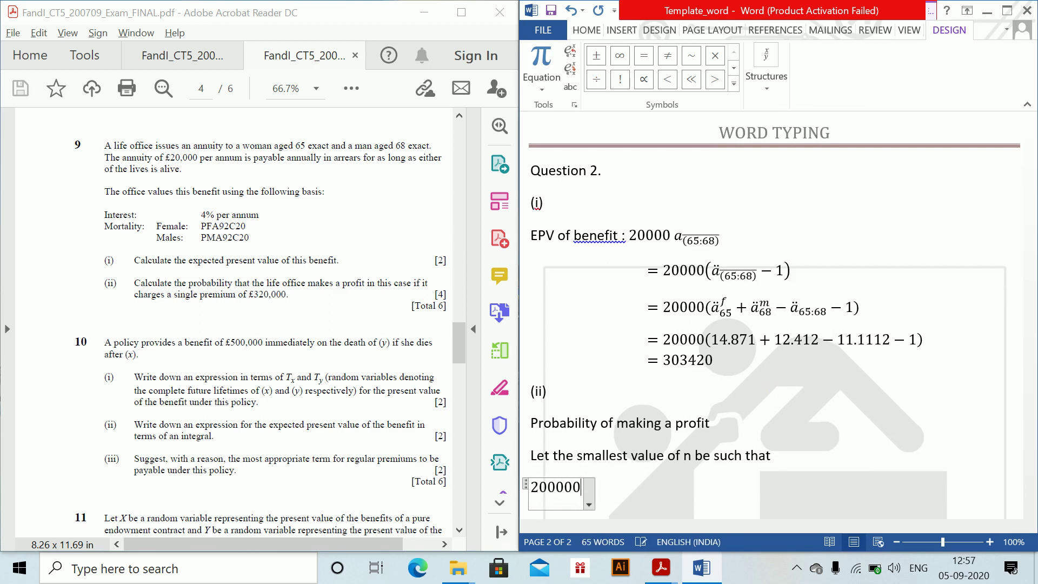
{"action": "key", "text": "BackSpace"}
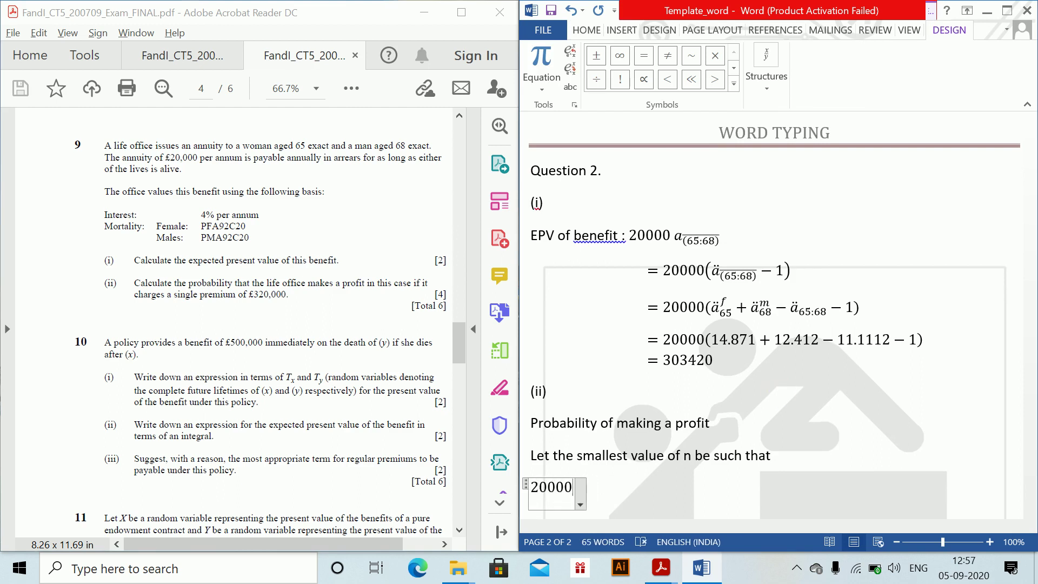
{"action": "type", "text": "a_n|"}
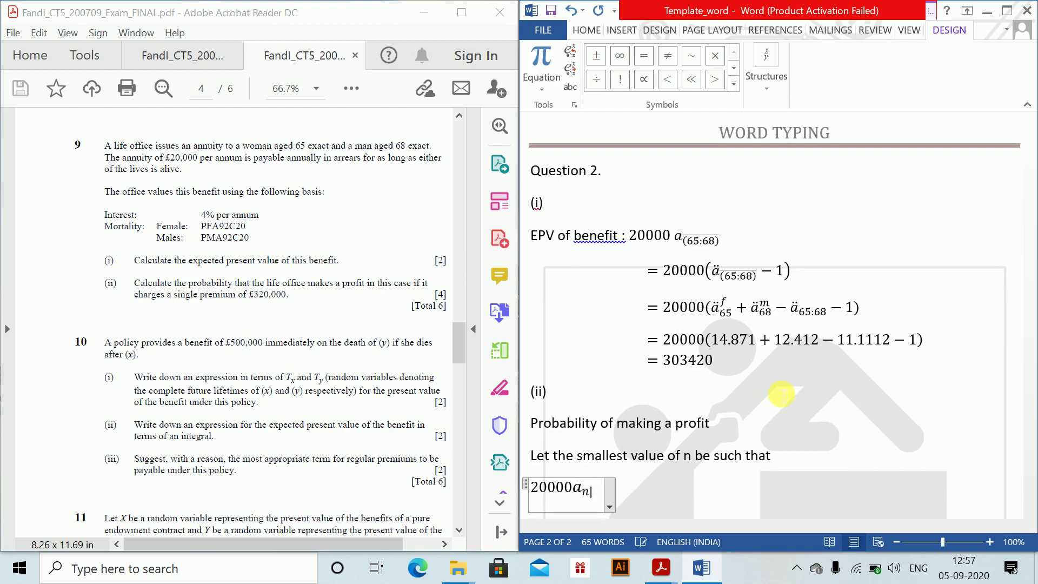
{"action": "type", "text": " > "}
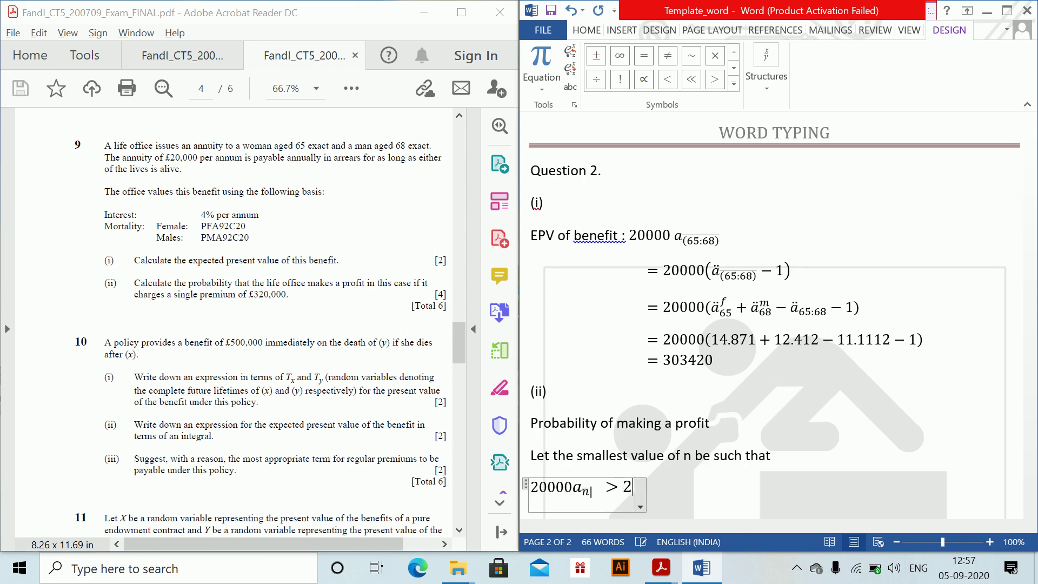
{"action": "type", "text": "320000"}
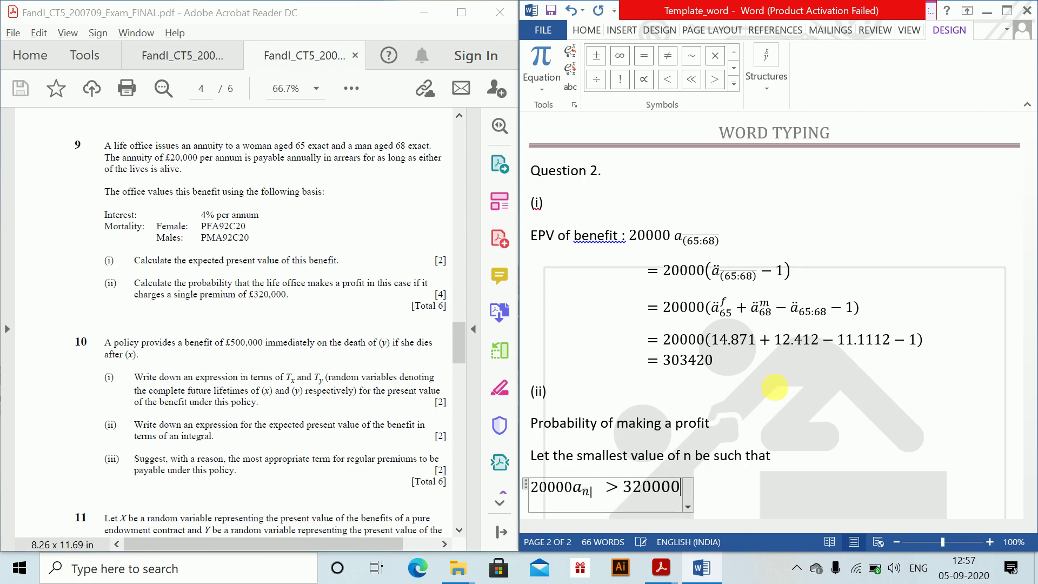
{"action": "key", "text": "Return"}
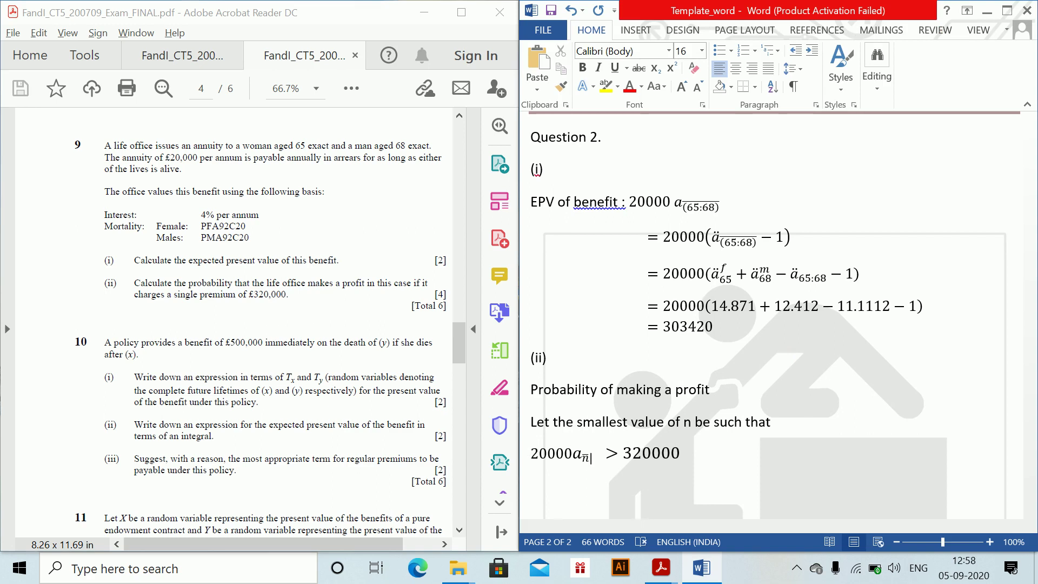
Step: Insert the simplified equation = a > 16 on the following line, with the annuity-certain subscript n̅| on the a
{"action": "key", "text": "alt+equal"}
{"action": "type", "text": "="}
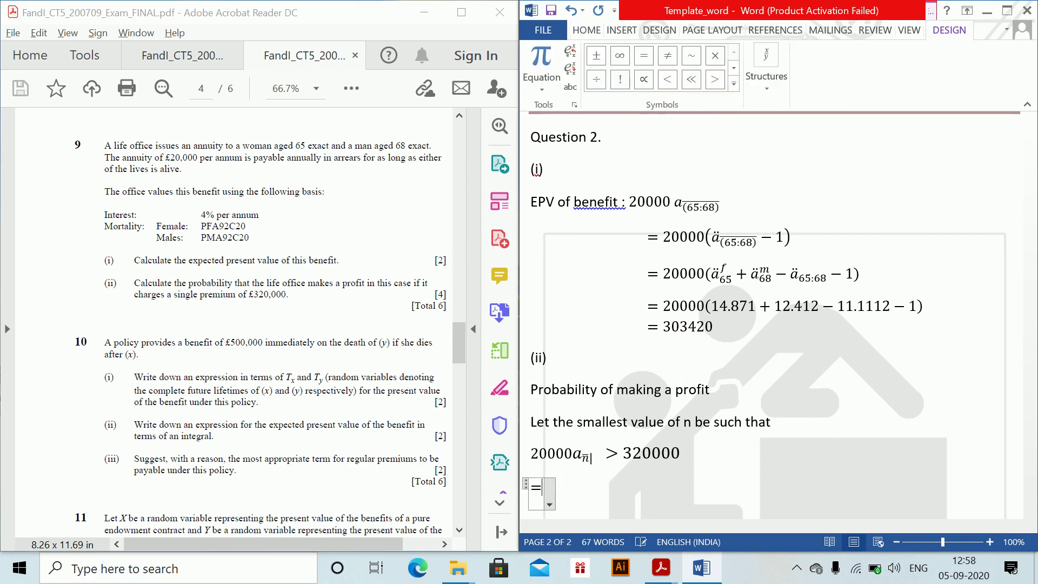
{"action": "key", "text": "ctrl+v"}
{"action": "key", "text": "Right"}
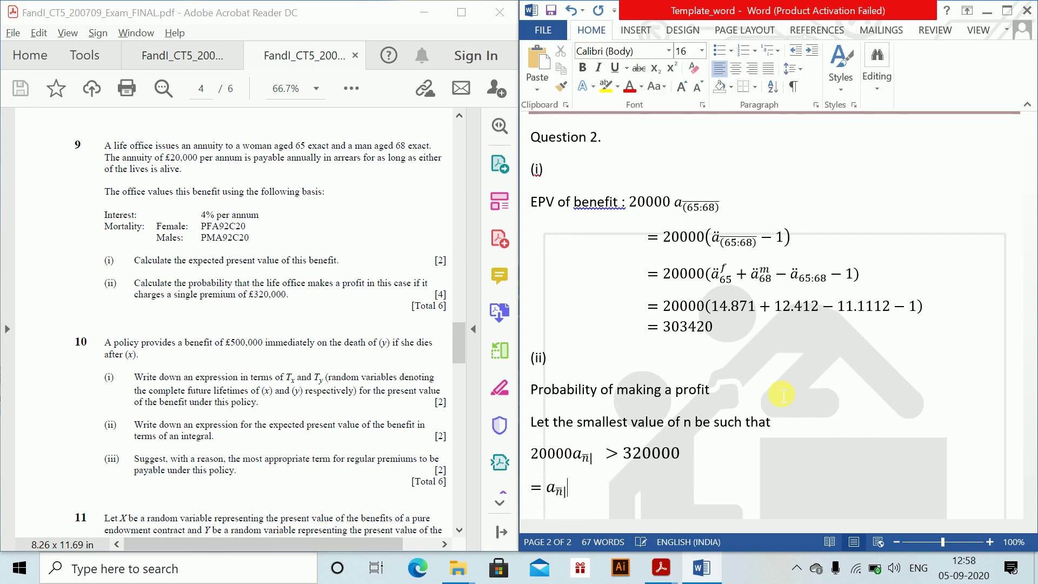
{"action": "type", "text": ">16"}
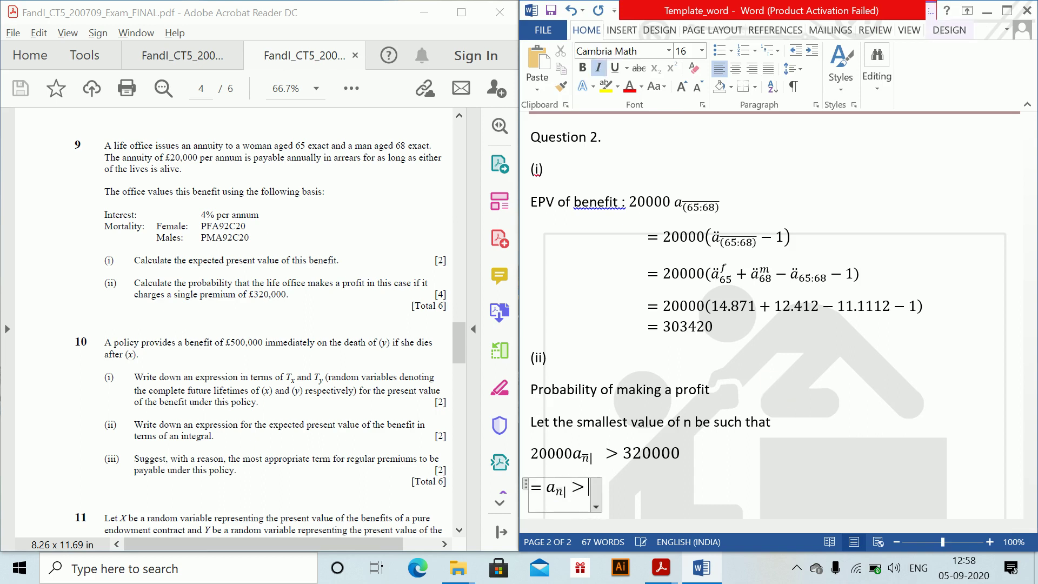
{"action": "key", "text": "Return"}
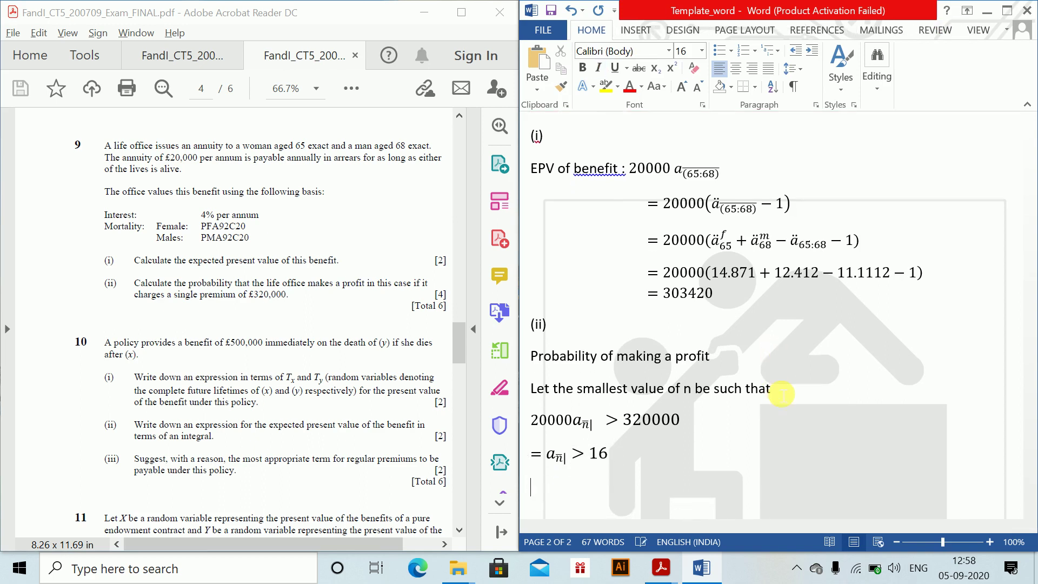
Step: Write "On Solving this on tables," below the inequality and "n = 27." on its own line
{"action": "type", "text": "On"}
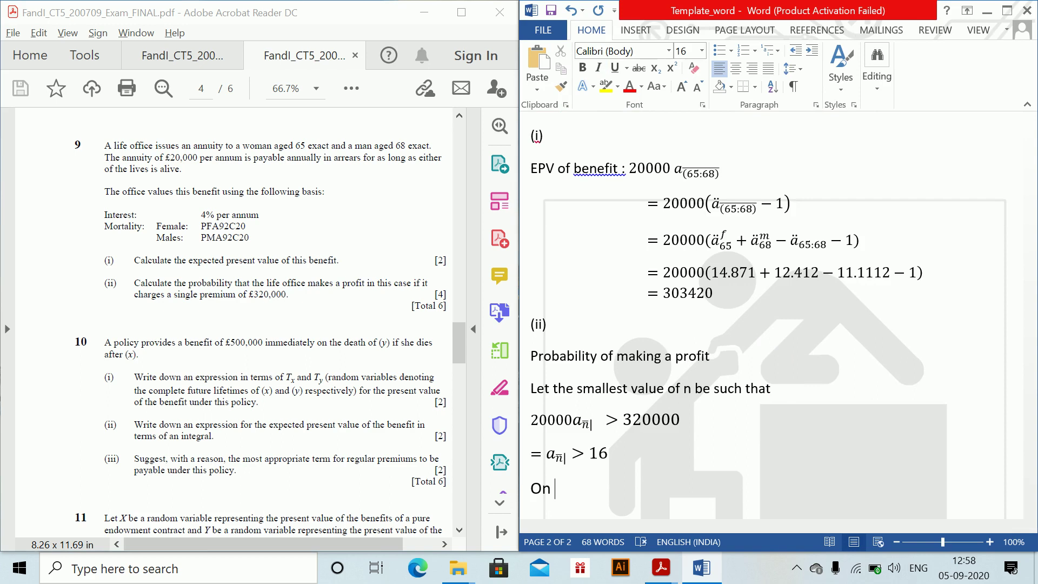
{"action": "type", "text": "Solving this on t"}
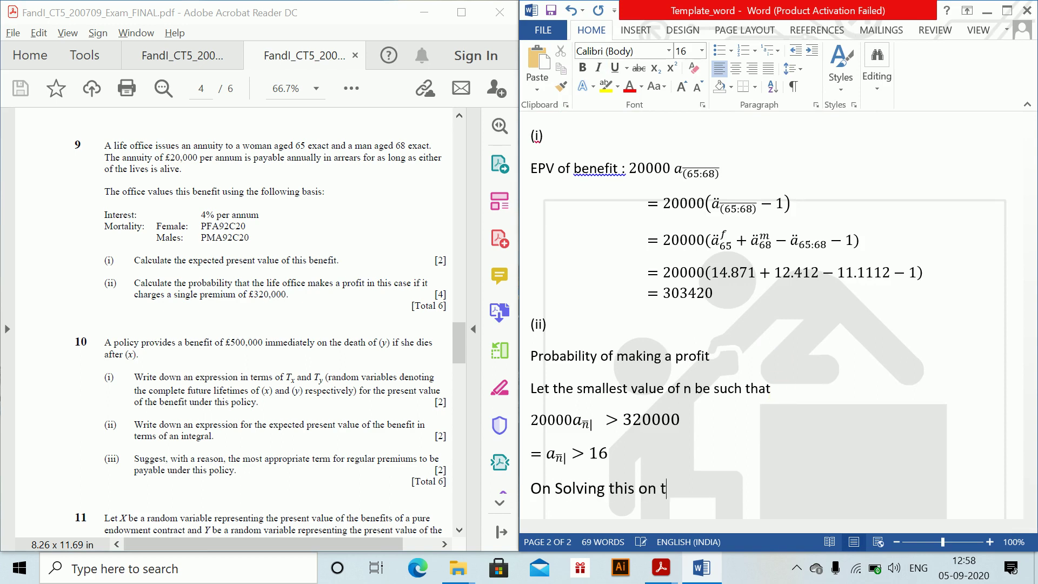
{"action": "type", "text": "ables,"}
{"action": "key", "text": "Return"}
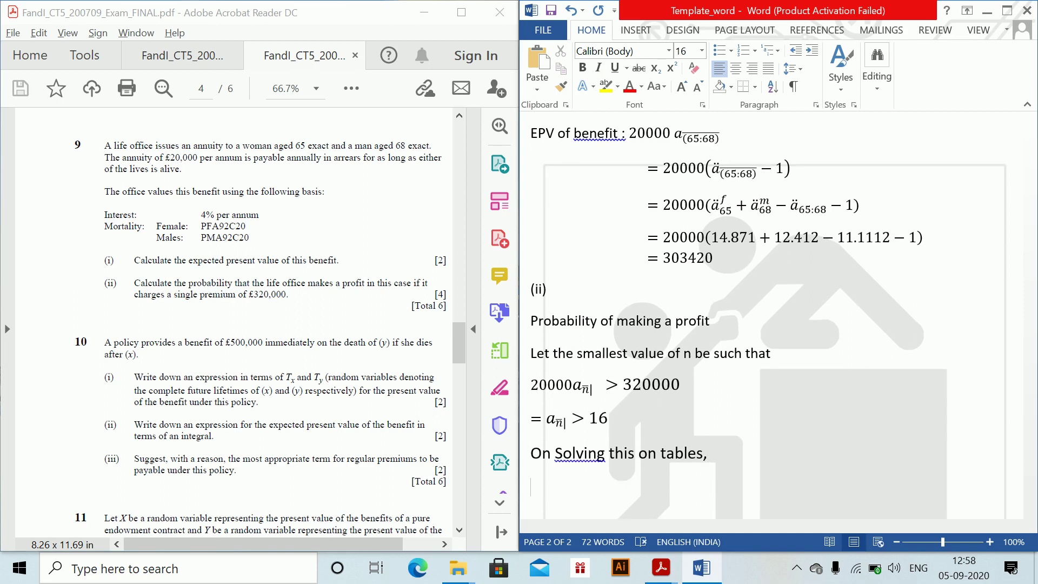
{"action": "type", "text": "n = 27."}
{"action": "key", "text": "Return"}
Step: Add the sentence "A profit will be made if the last survivor status is wothin 27 years." on a new line
{"action": "type", "text": "A p"}
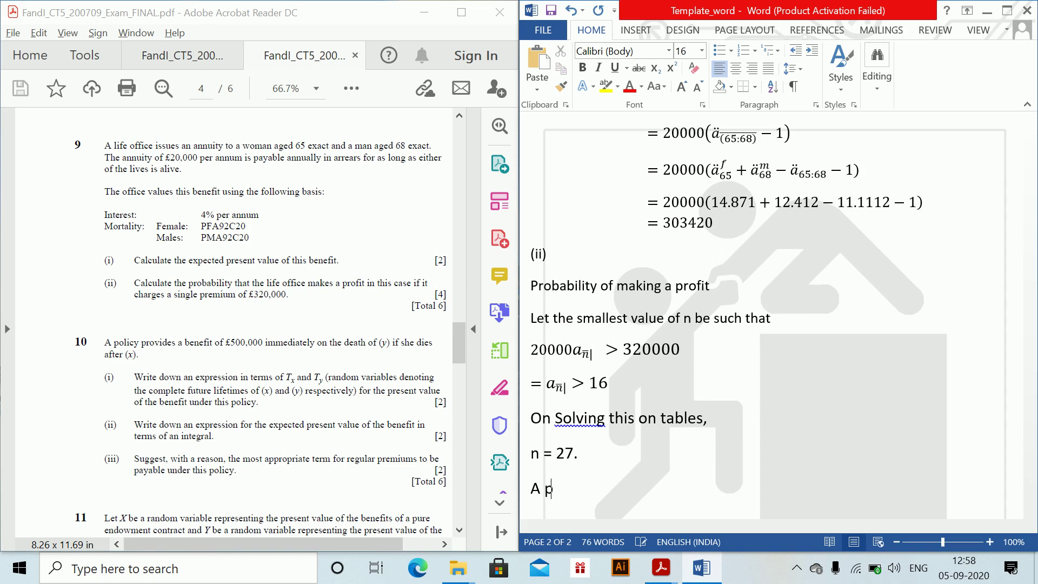
{"action": "type", "text": "rofit willlbe made"}
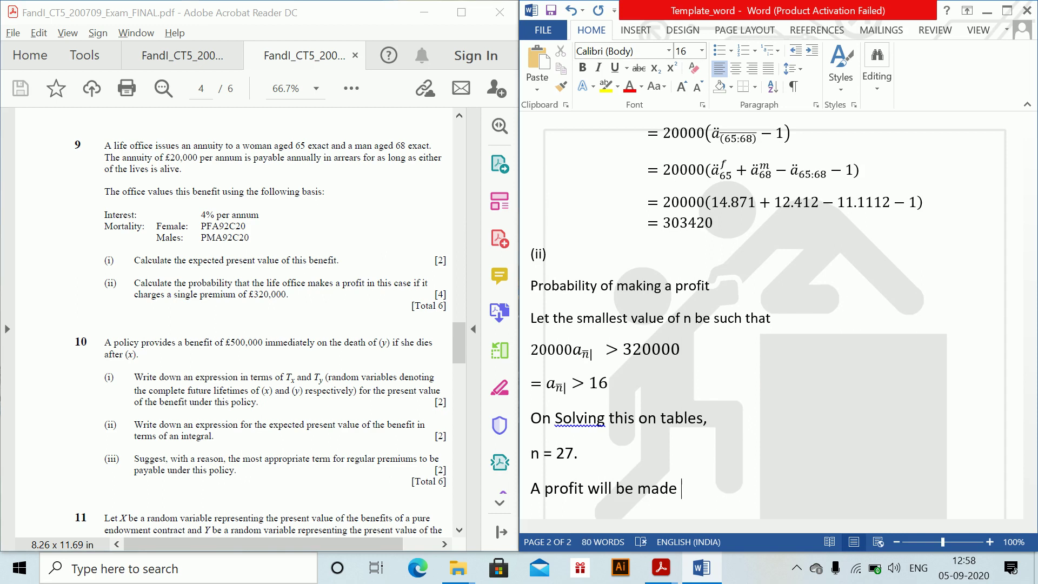
{"action": "type", "text": " if the last survi"}
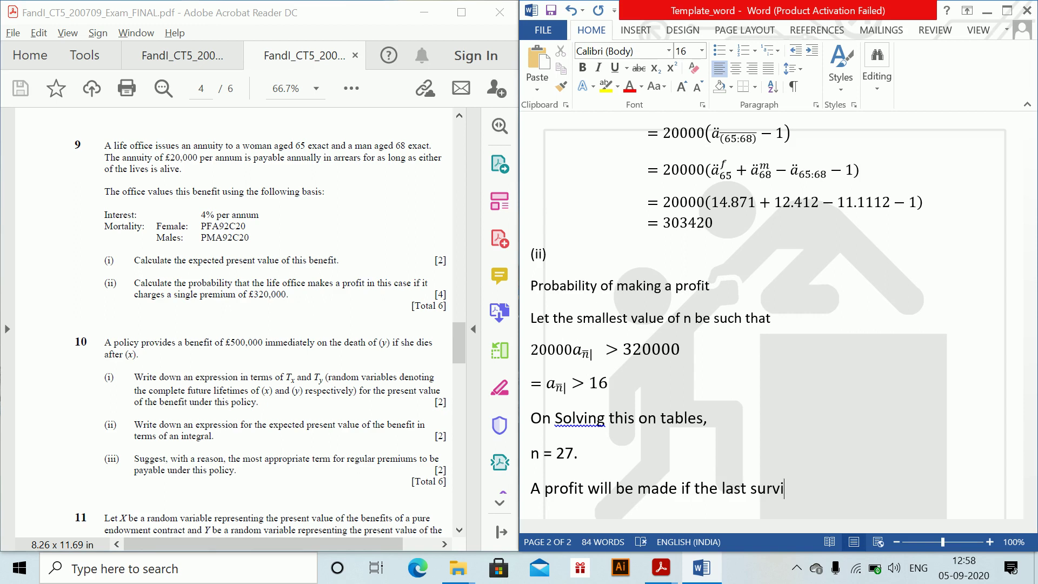
{"action": "type", "text": "vor status is wothin"}
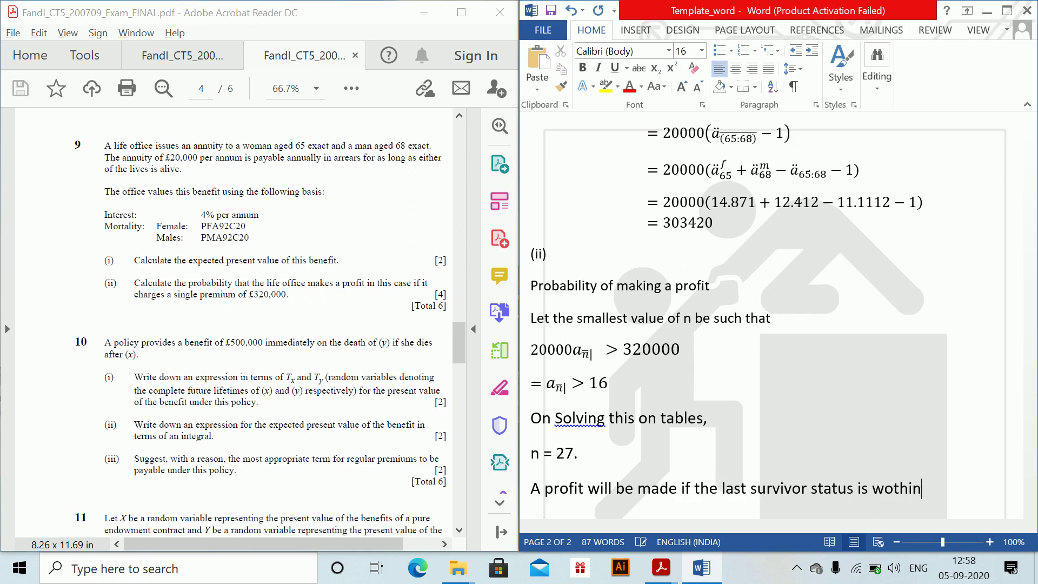
{"action": "type", "text": " 27 years."}
{"action": "key", "text": "Return"}
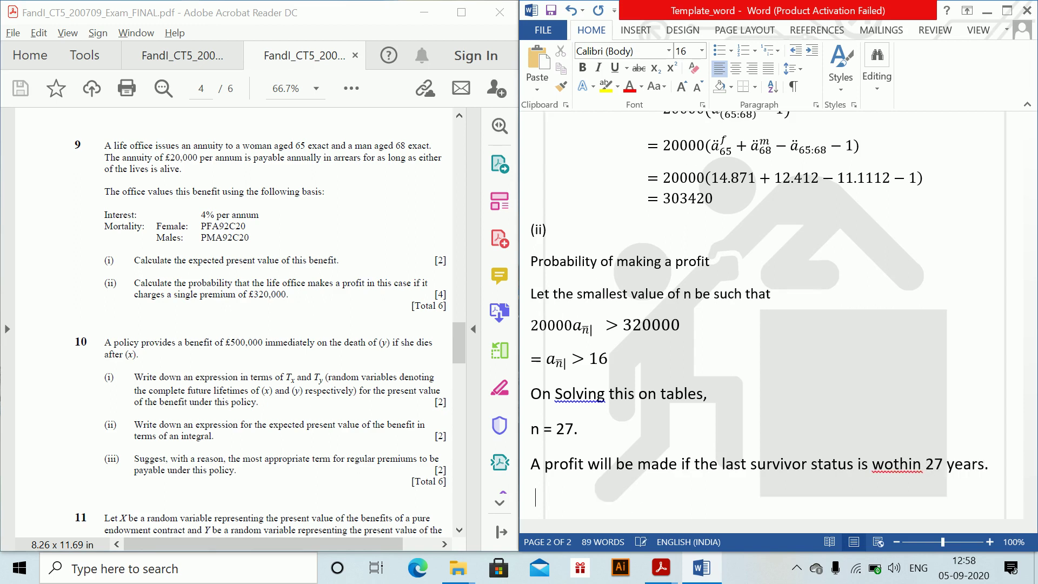
Step: Correct the misspelled word "wothin" to "within" and return to the empty line at the document's end
{"action": "left_click", "coordinate": [891, 463]}
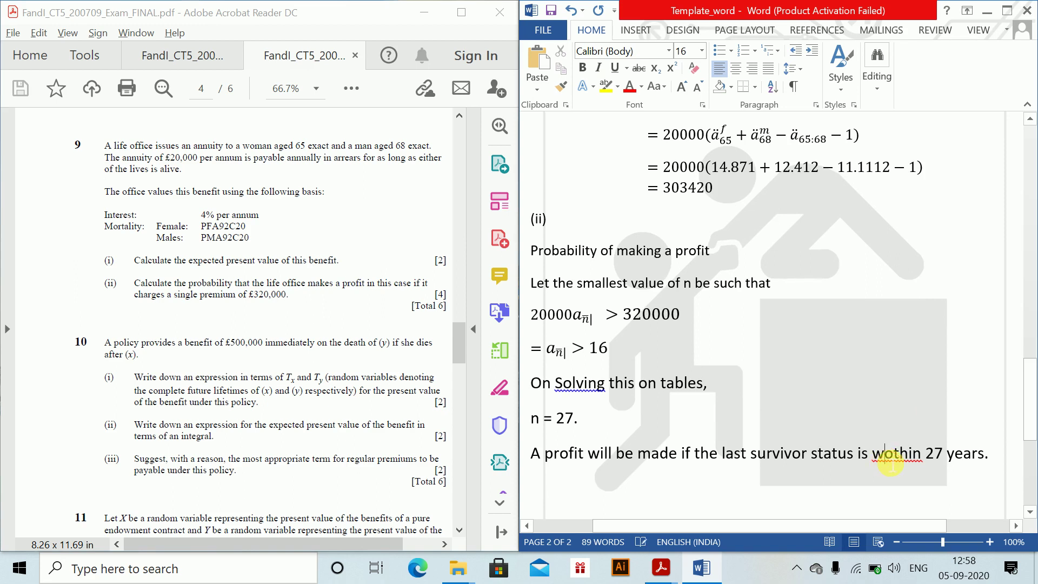
{"action": "key", "text": "Delete"}
{"action": "type", "text": "i"}
{"action": "key", "text": "ctrl+End"}
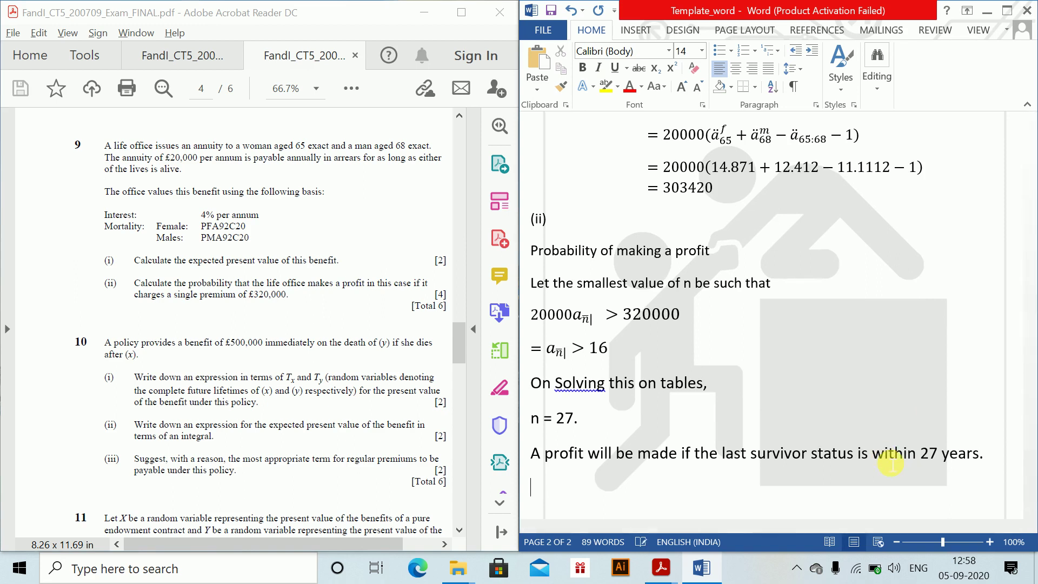
Step: Insert an equation on the last line with p carrying 27 as its preceding subscript and x as its following subscript
{"action": "key", "text": "alt+equal"}
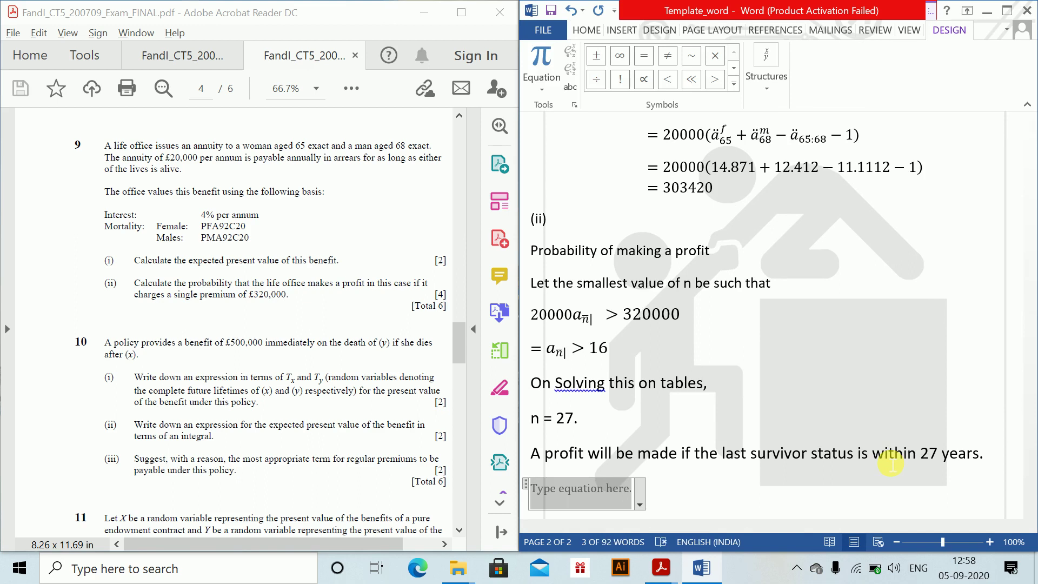
{"action": "key", "text": "ctrl+v"}
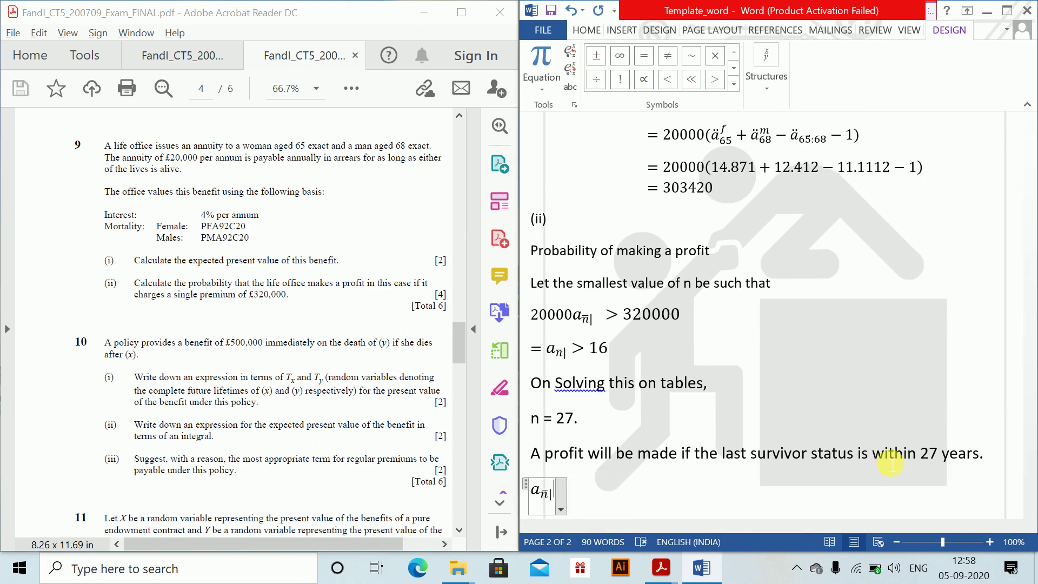
{"action": "key", "text": "ctrl+z"}
{"action": "type", "text": "nPx"}
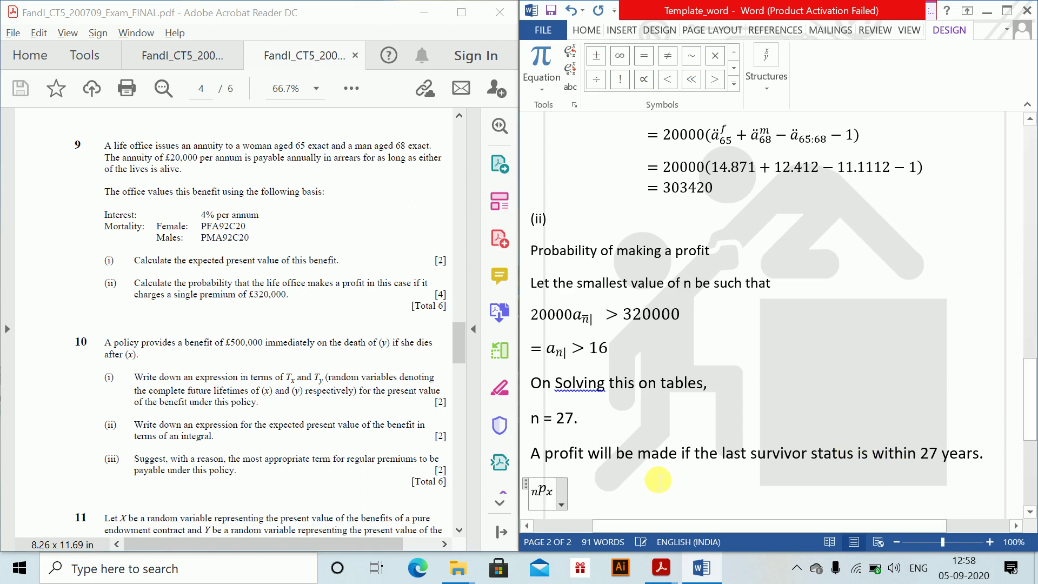
{"action": "left_click", "coordinate": [540, 492]}
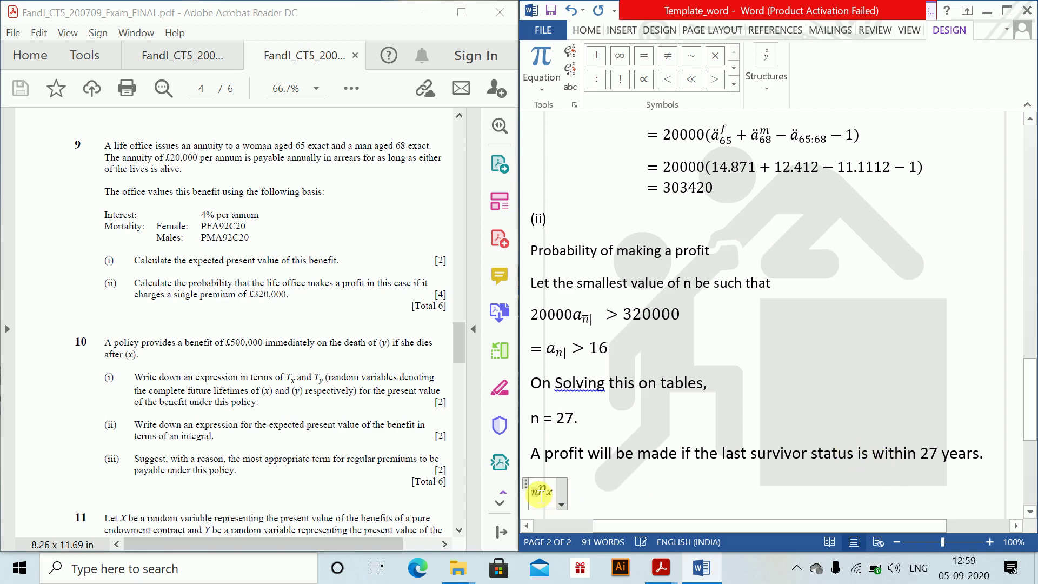
{"action": "key", "text": "BackSpace"}
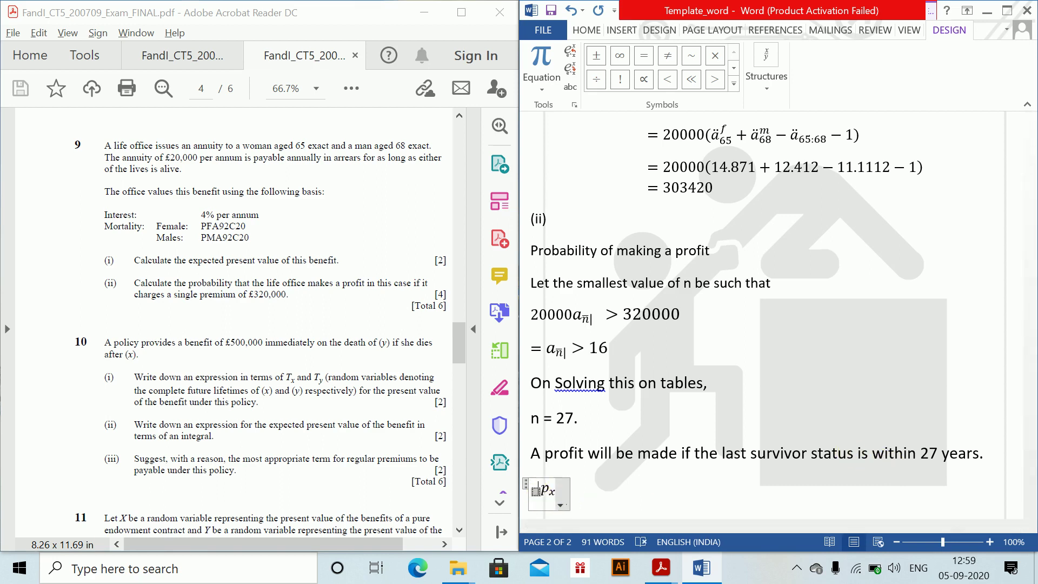
{"action": "type", "text": "27"}
{"action": "key", "text": "Right"}
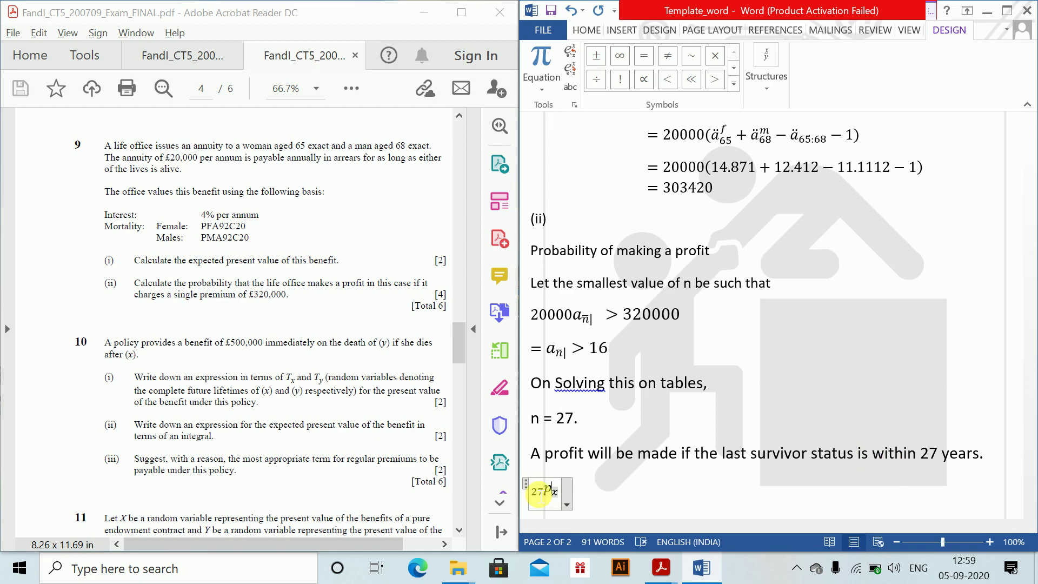
Step: Replace the subscript x in the last equation with an overbarred 65:68 and change the base letter p to q
{"action": "key", "text": "BackSpace"}
{"action": "type", "text": "(65"}
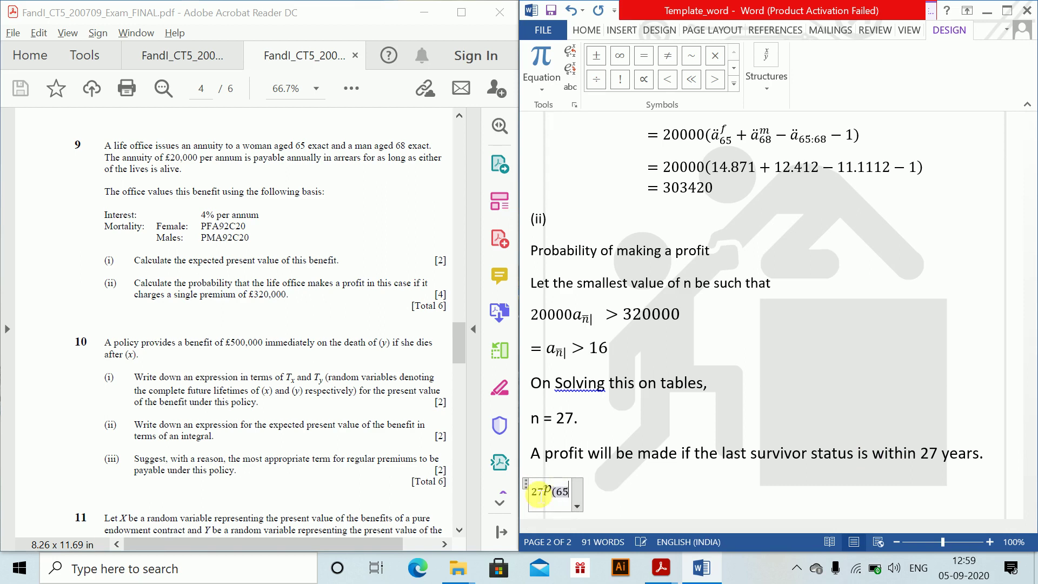
{"action": "type", "text": ":68)\\"}
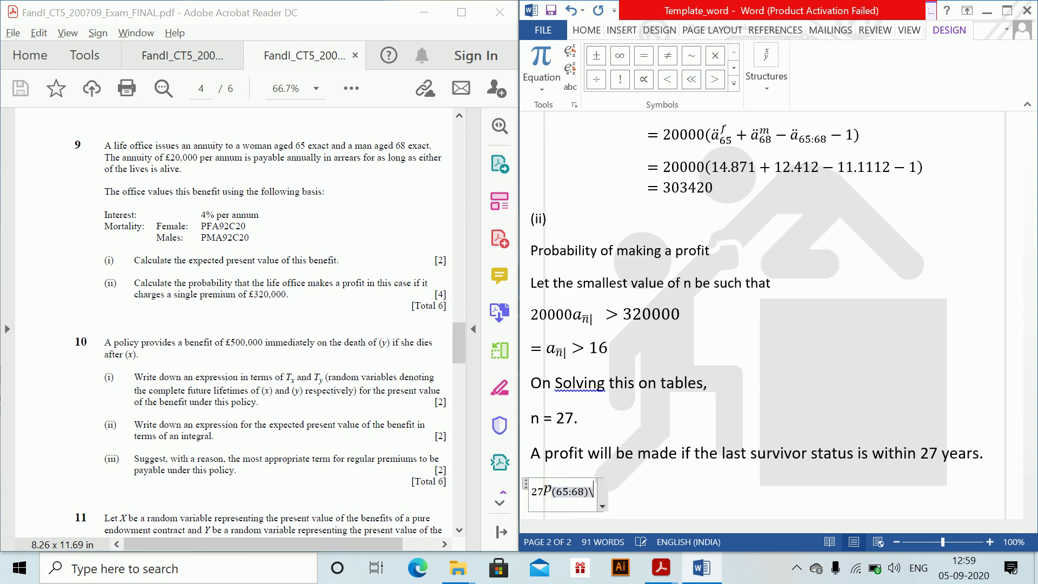
{"action": "type", "text": "overbar"}
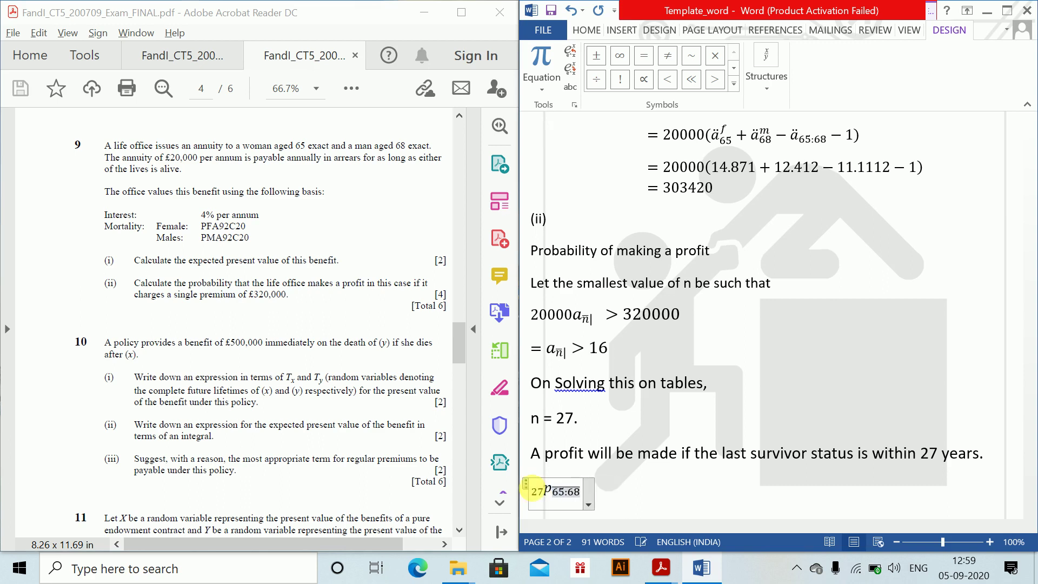
{"action": "left_click", "coordinate": [542, 493]}
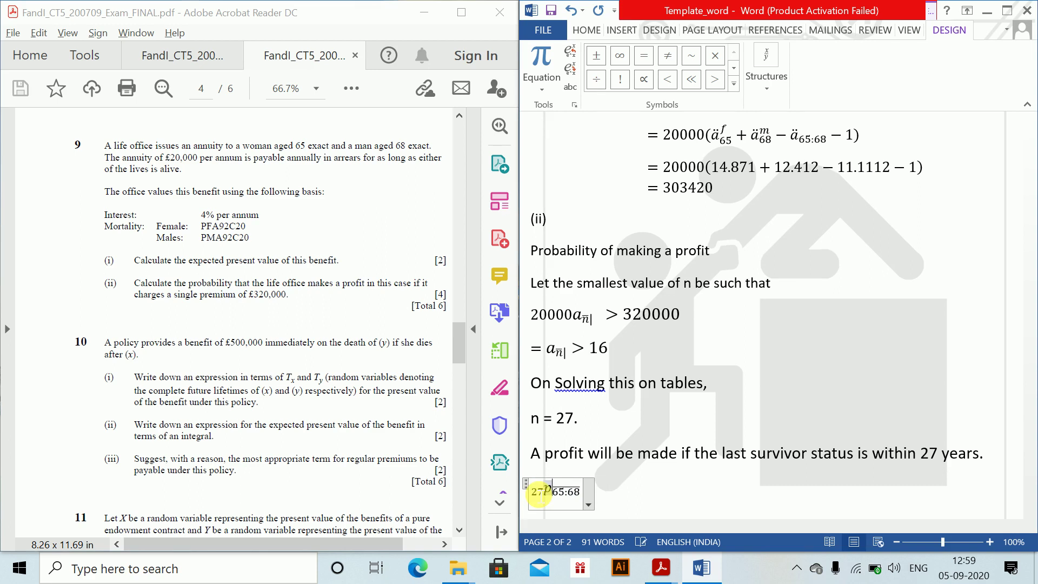
{"action": "key", "text": "BackSpace"}
{"action": "type", "text": "q"}
{"action": "key", "text": "Right"}
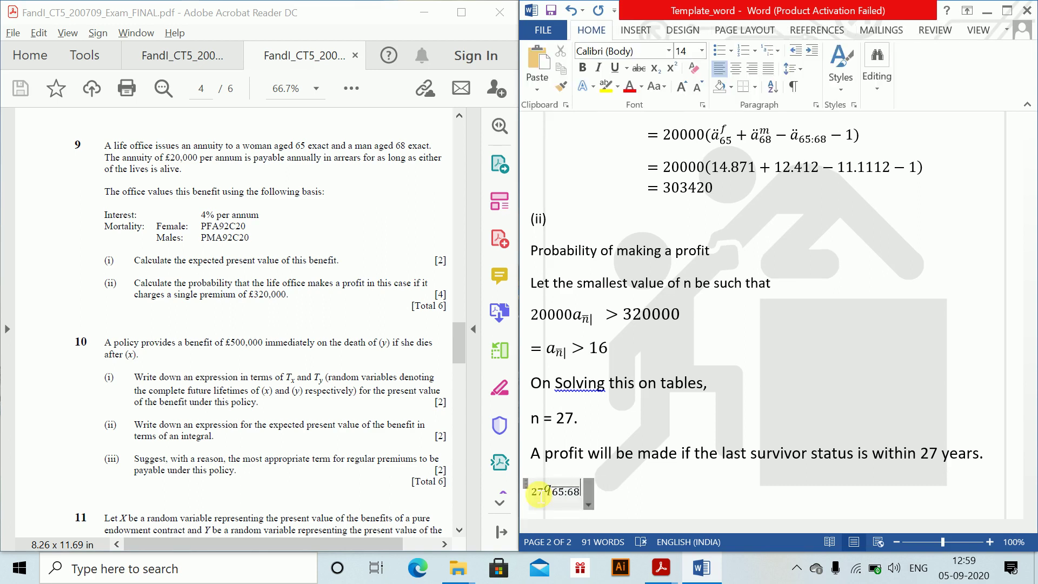
Step: Extend the equation with an equals sign and q carrying 27 as its preceding subscript, 65 as its subscript and f as its superscript
{"action": "type", "text": "="}
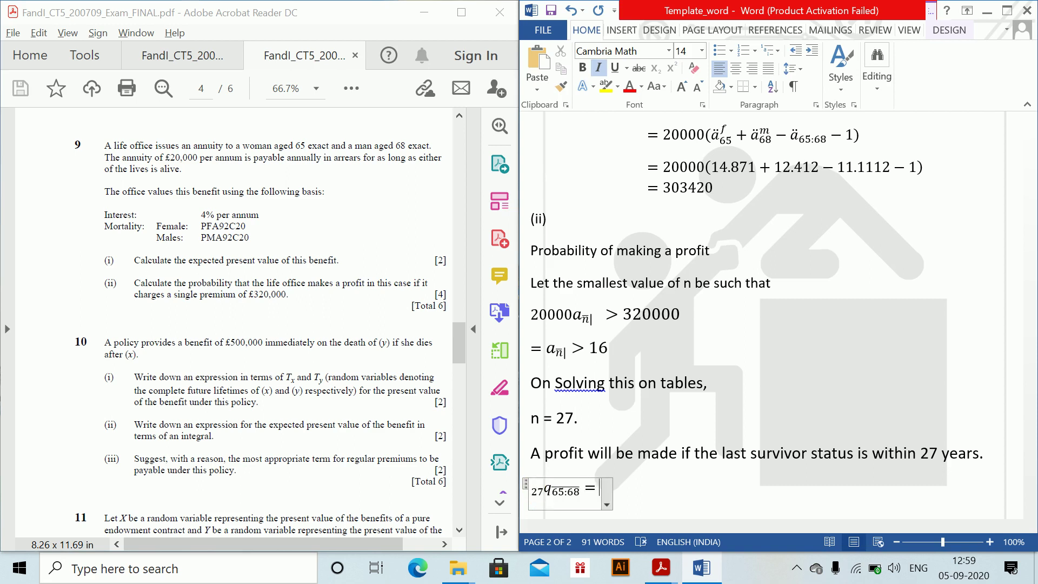
{"action": "type", "text": "_np_x"}
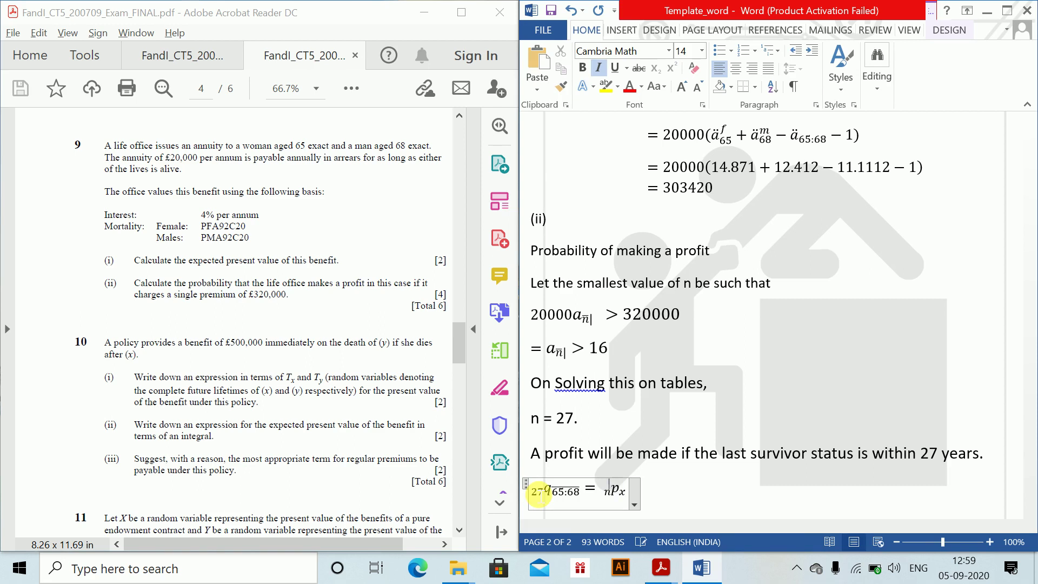
{"action": "key", "text": "Left"}
{"action": "key", "text": "BackSpace"}
{"action": "type", "text": "27"}
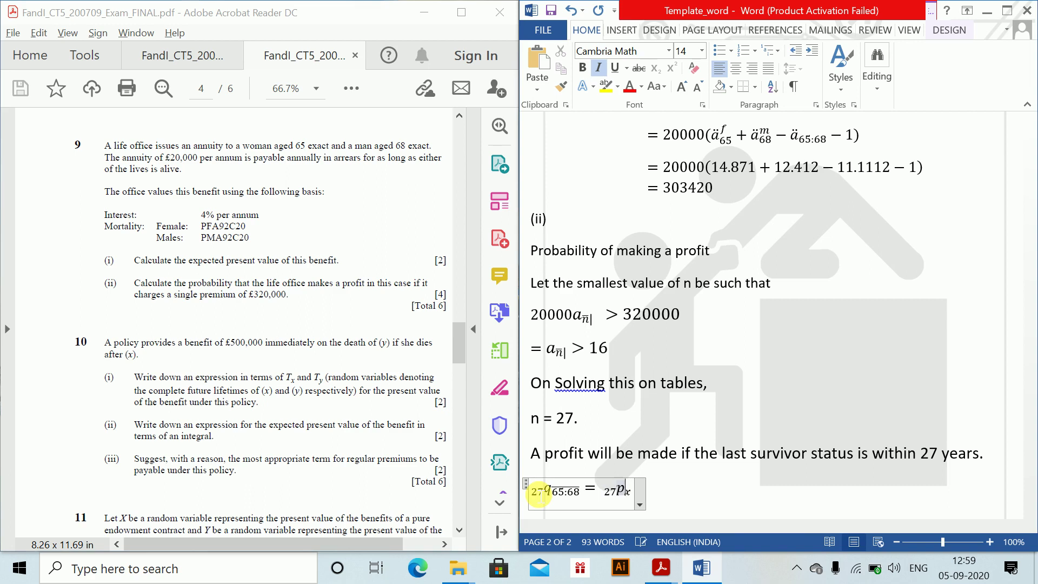
{"action": "key", "text": "BackSpace"}
{"action": "type", "text": "q"}
{"action": "key", "text": "BackSpace"}
{"action": "type", "text": "65"}
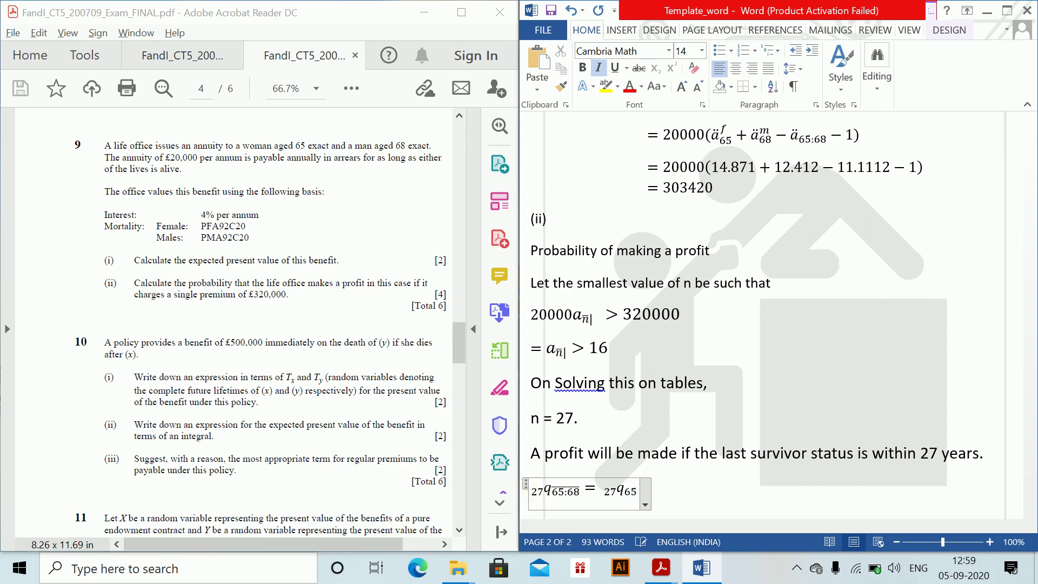
{"action": "type", "text": "^m"}
{"action": "key", "text": "BackSpace"}
{"action": "type", "text": "f "}
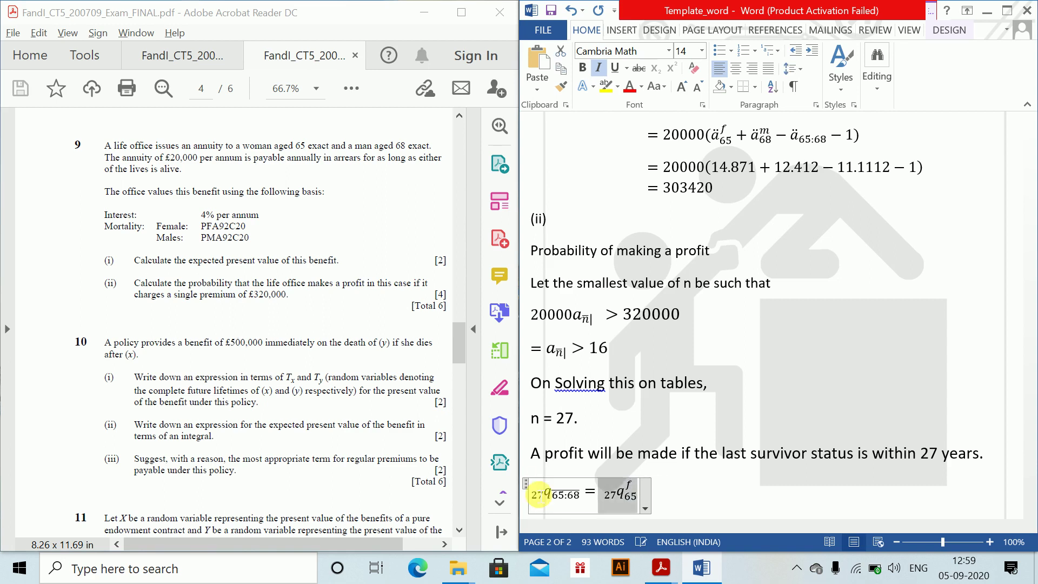
Step: Multiply the equation's right side, using *, by a copy of the q term changed to subscript 68 and superscript m
{"action": "type", "text": "*"}
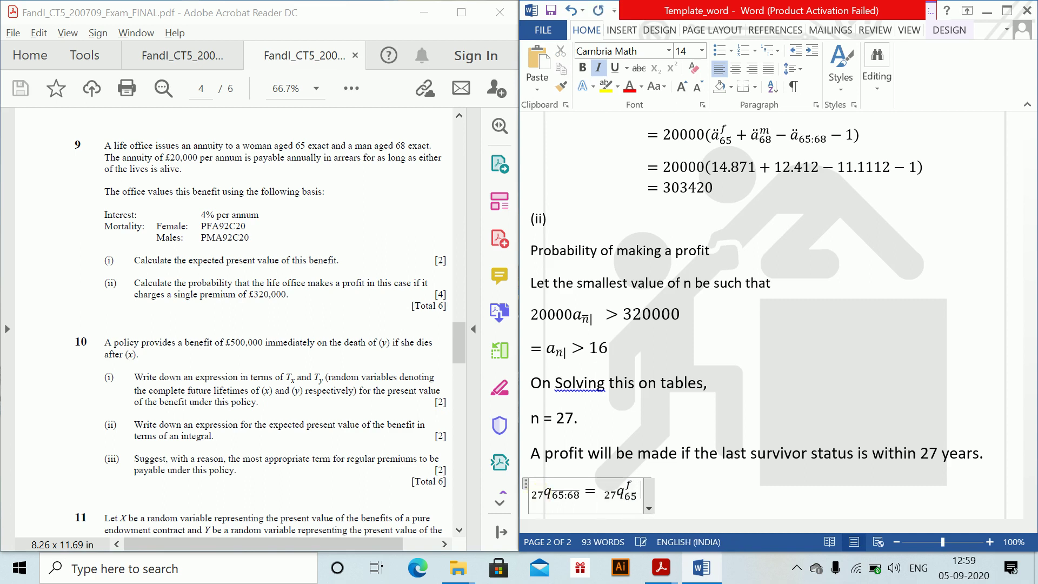
{"action": "type", "text": "27q65f"}
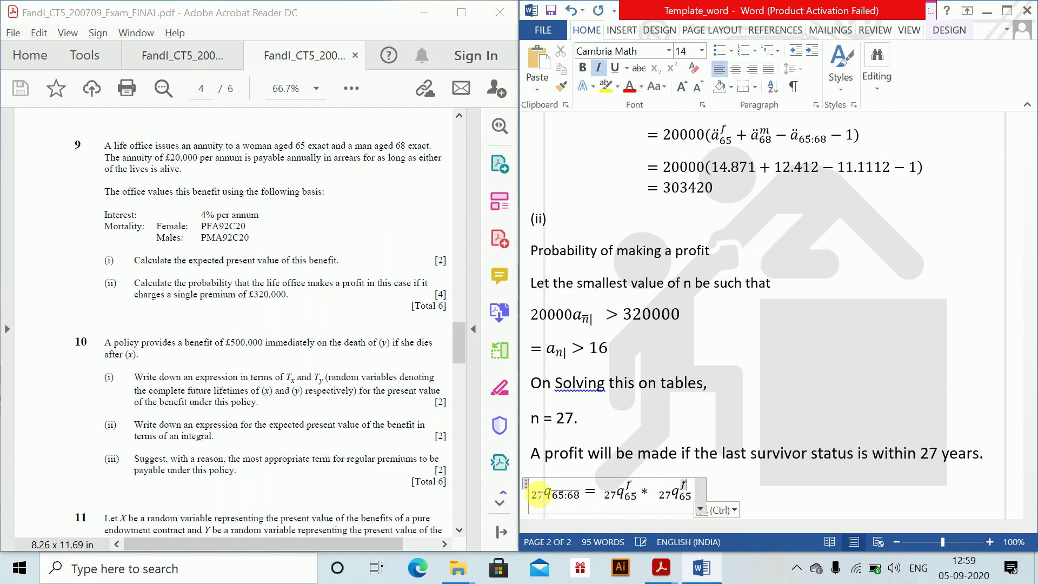
{"action": "scroll", "coordinate": [538, 495], "scroll_direction": "down", "scroll_amount": 1}
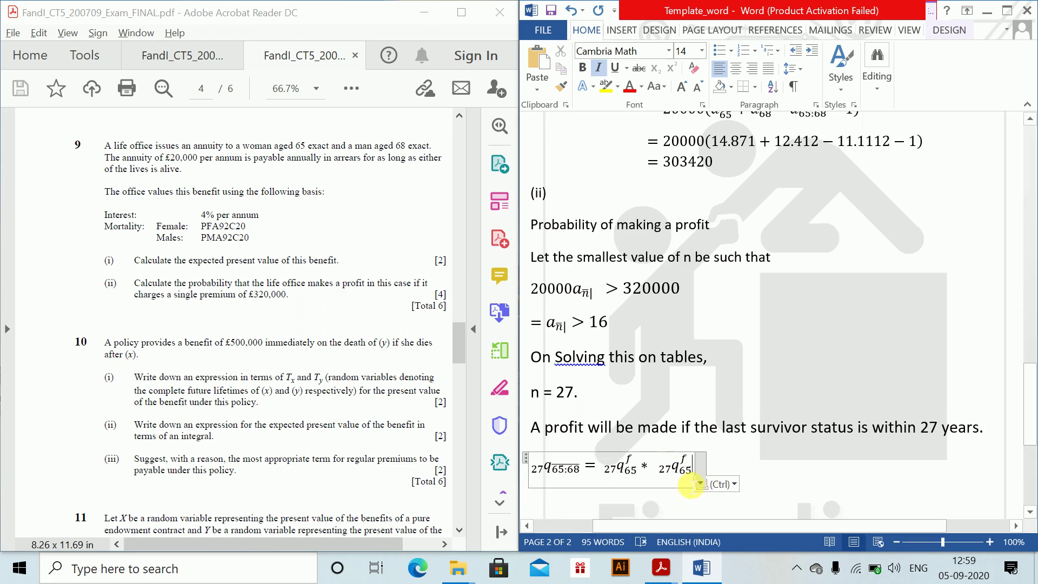
{"action": "key", "text": "Left"}
{"action": "type", "text": "m"}
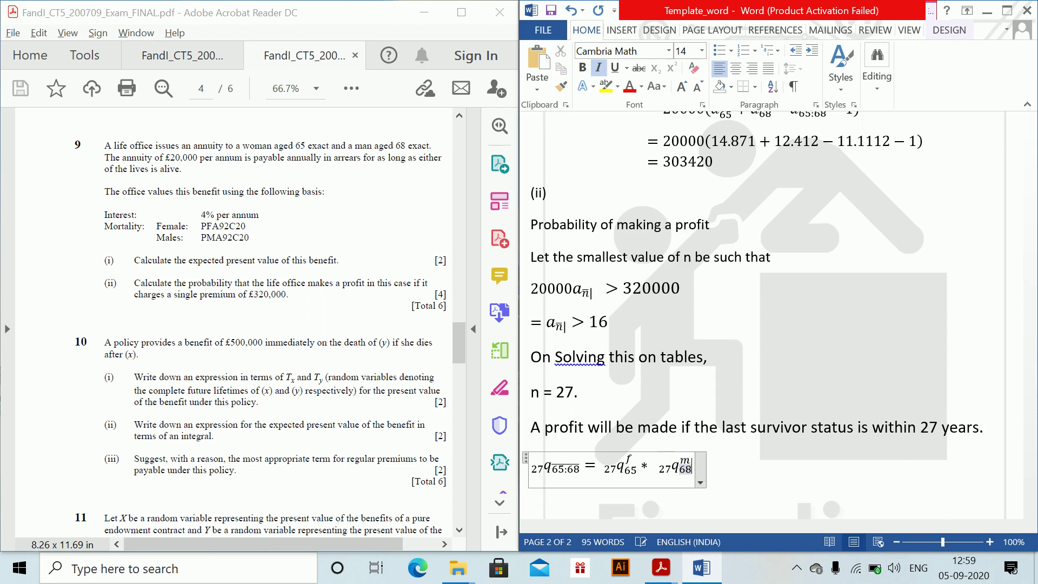
{"action": "key", "text": "BackSpace"}
{"action": "type", "text": "8"}
{"action": "key", "text": "Right"}
{"action": "key", "text": "Right"}
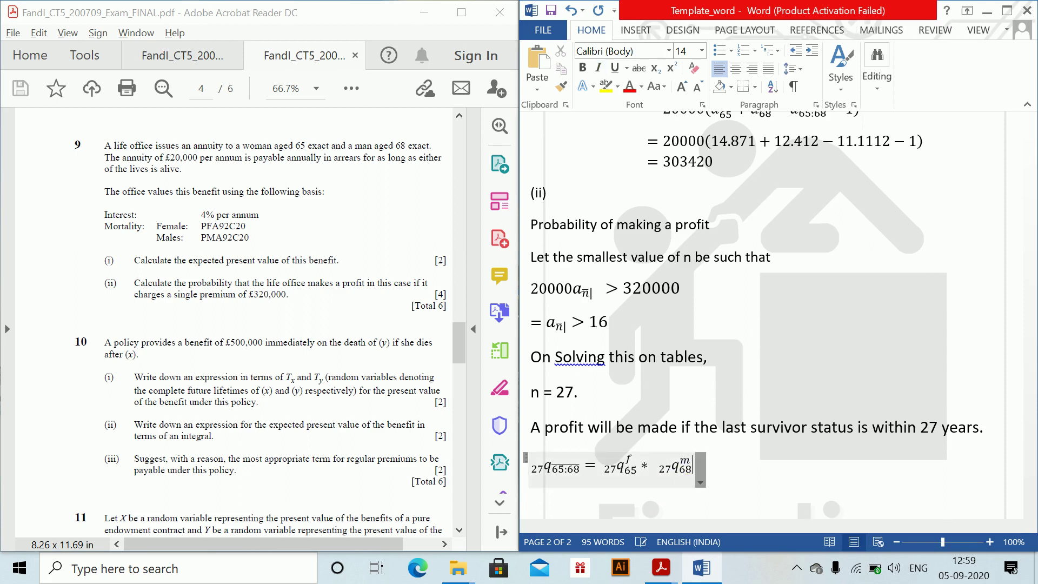
Step: Insert an indented equation on a new line reading = followed by the fraction (9703.708-3300.559)/9703.708
{"action": "key", "text": "Return"}
{"action": "key", "text": "Tab"}
{"action": "key", "text": "alt+equal"}
{"action": "type", "text": "="}
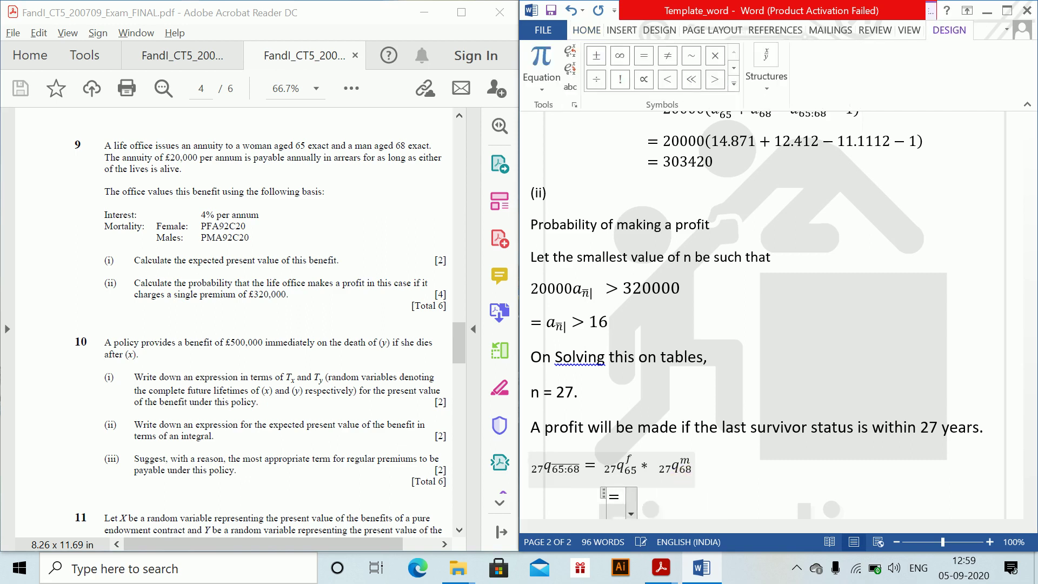
{"action": "type", "text": "(9"}
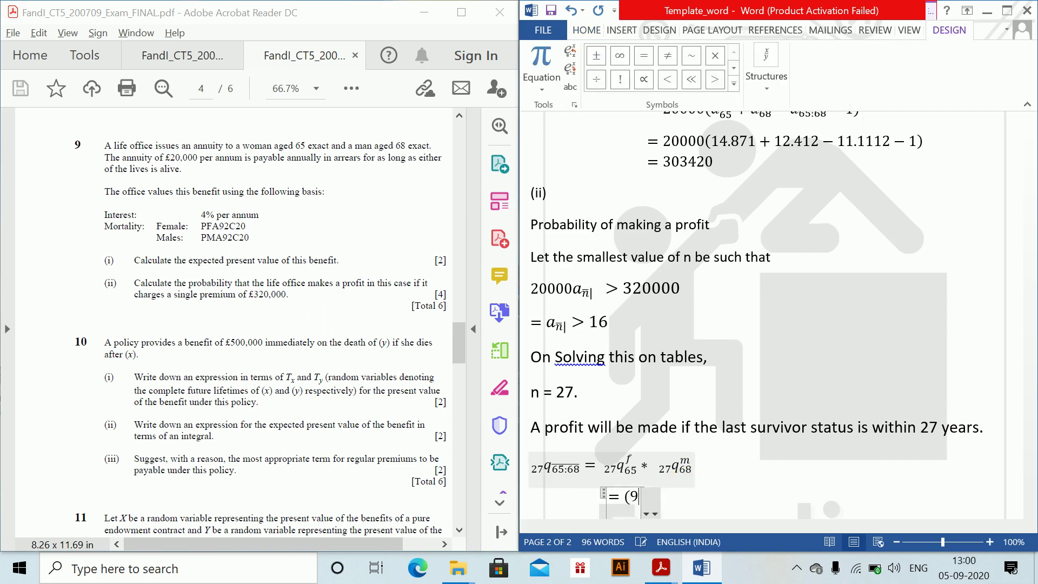
{"action": "type", "text": "703.708-"}
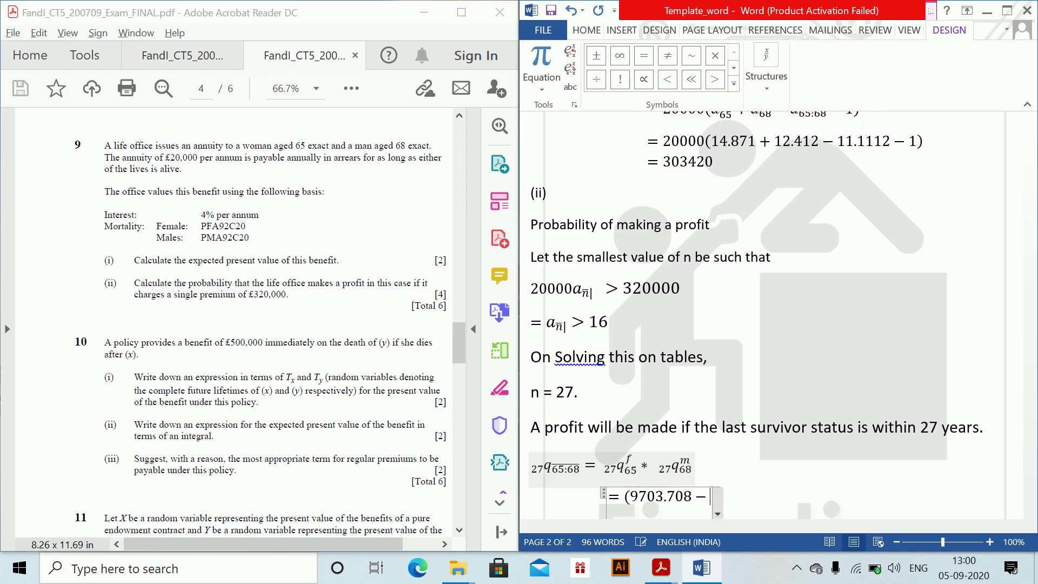
{"action": "type", "text": "3300"}
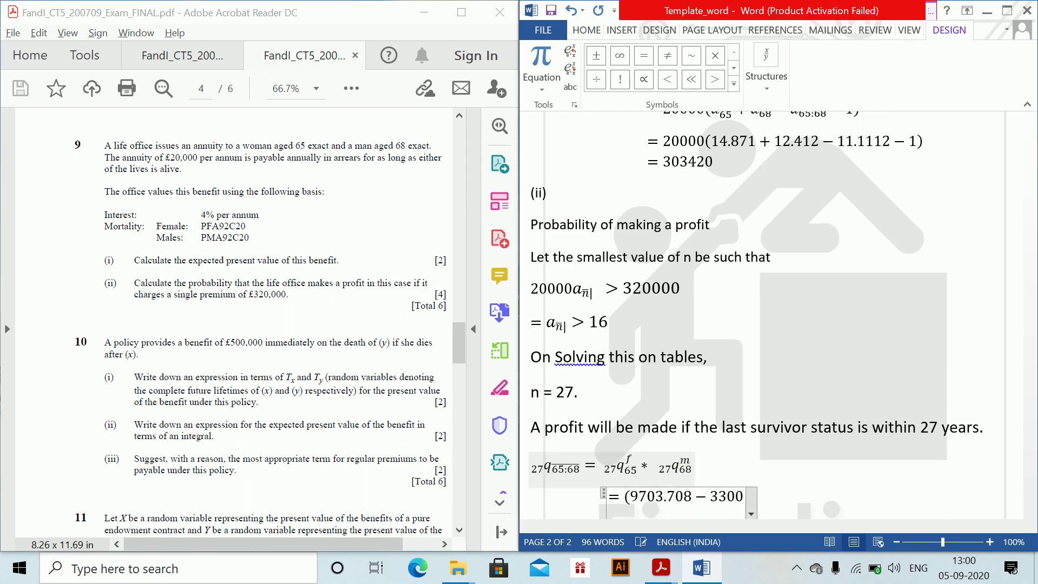
{"action": "type", "text": ".559)"}
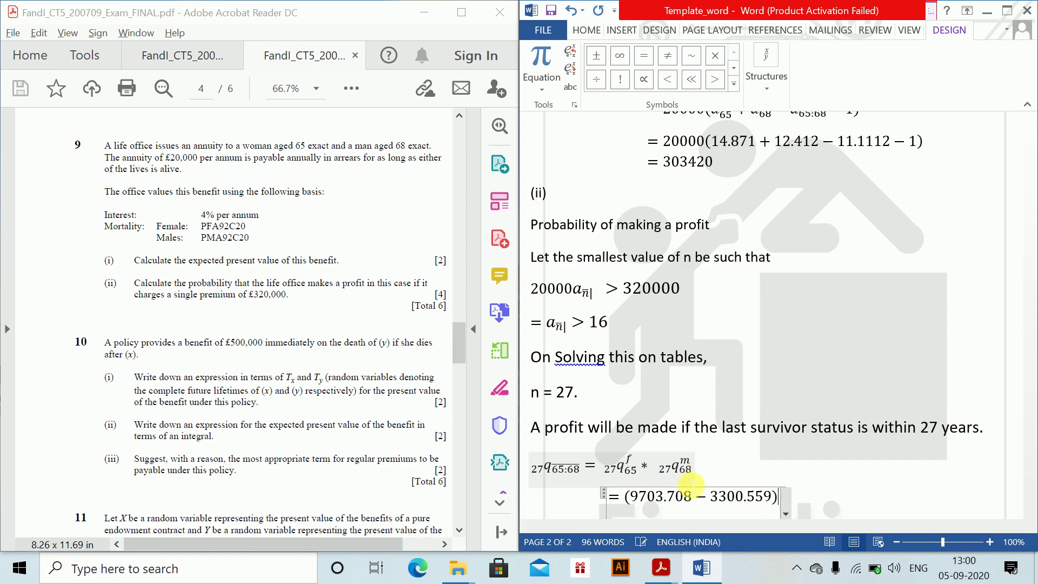
{"action": "type", "text": "/970"}
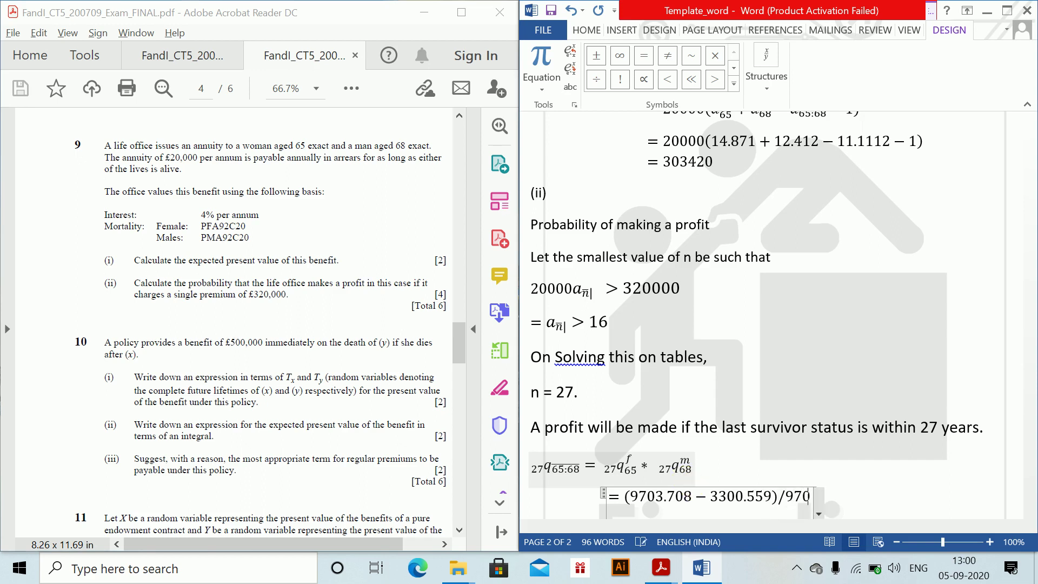
{"action": "type", "text": "3."}
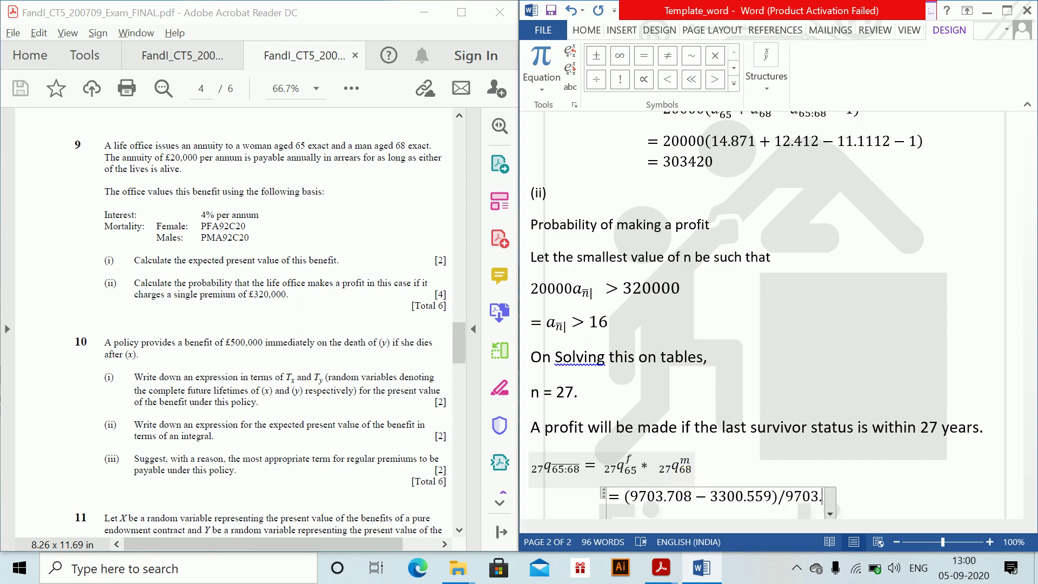
{"action": "type", "text": "708 "}
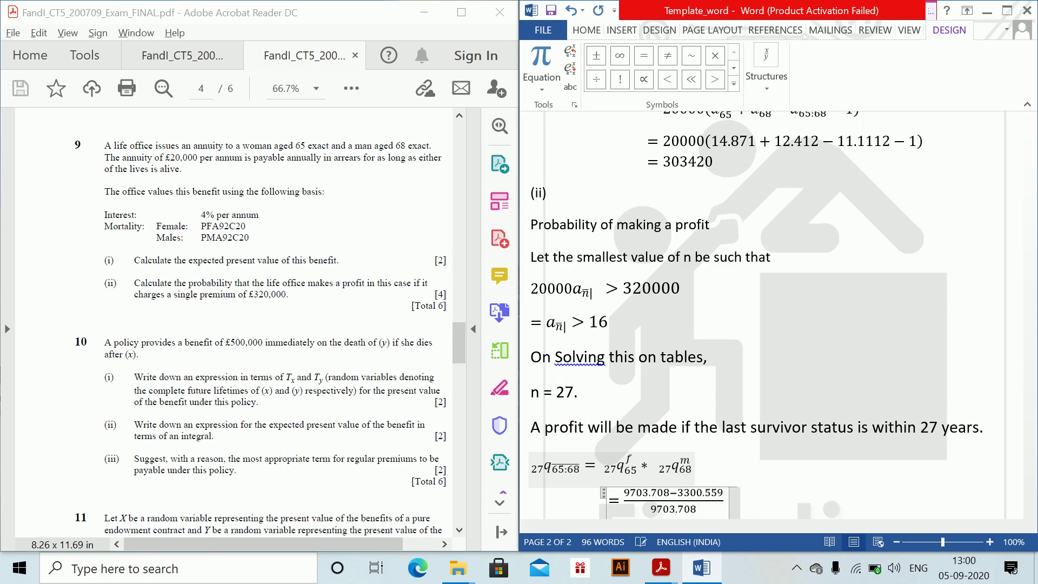
Step: Multiply the fraction, using *, by a second fraction (9440.717-1020.409)/9440.717
{"action": "type", "text": "*"}
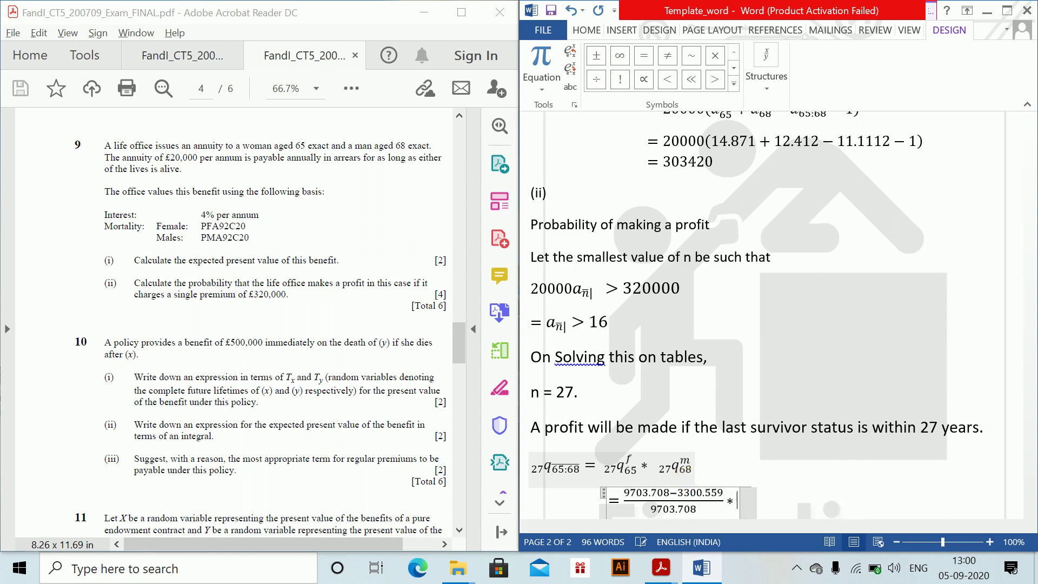
{"action": "type", "text": "(9440"}
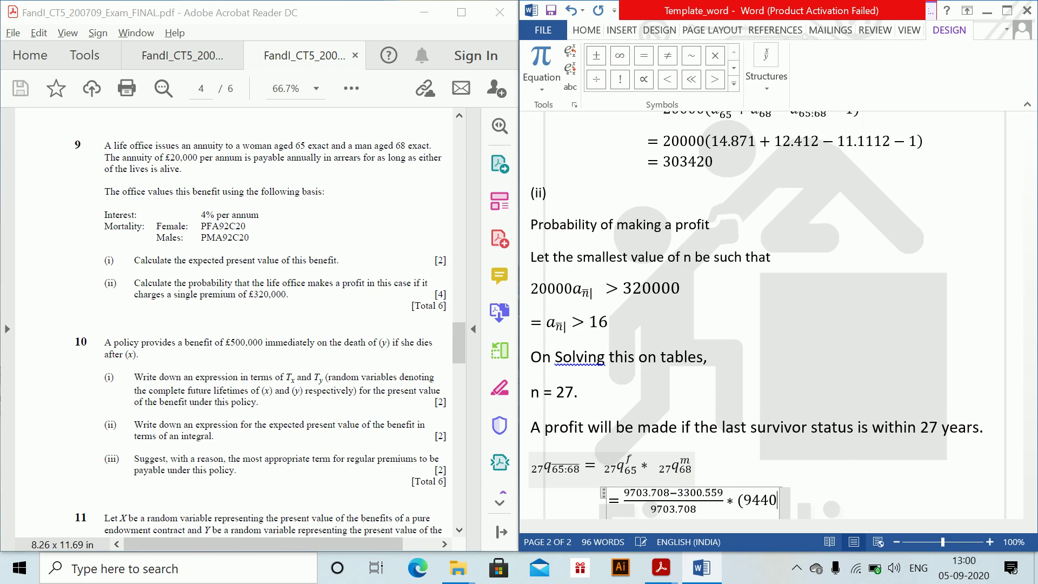
{"action": "type", "text": ".717"}
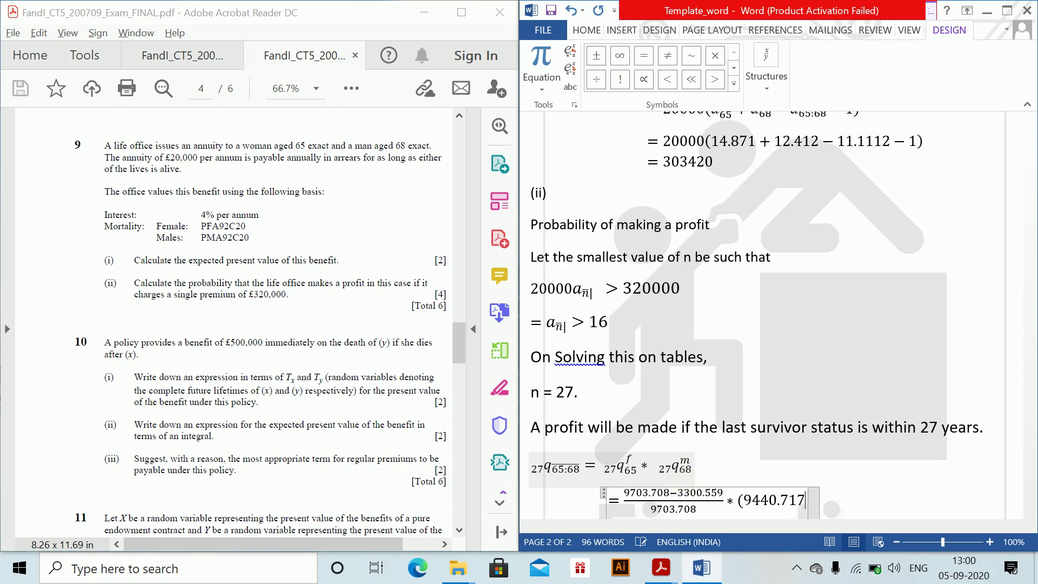
{"action": "type", "text": "-1020"}
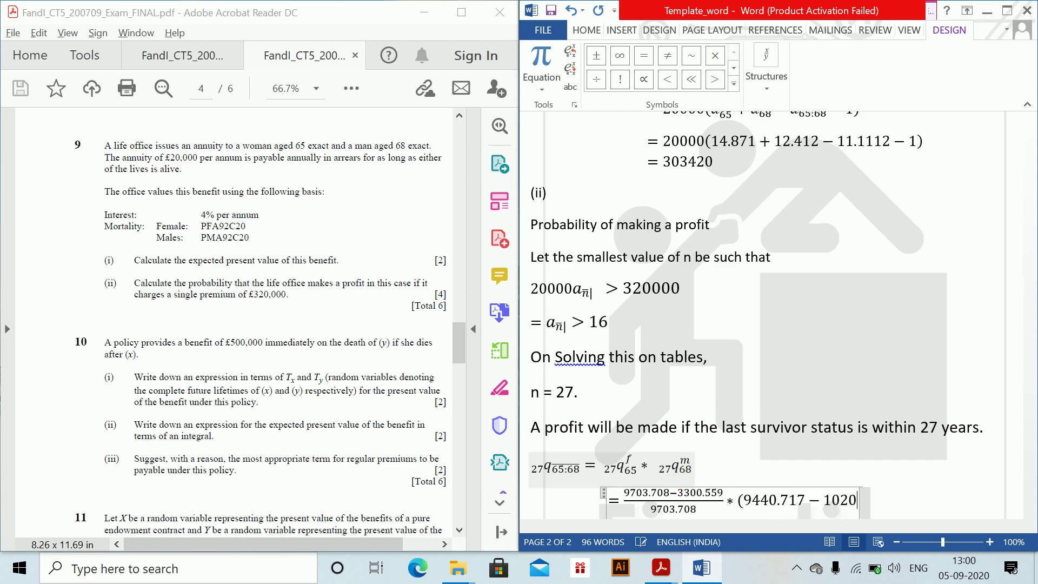
{"action": "type", "text": ".409"}
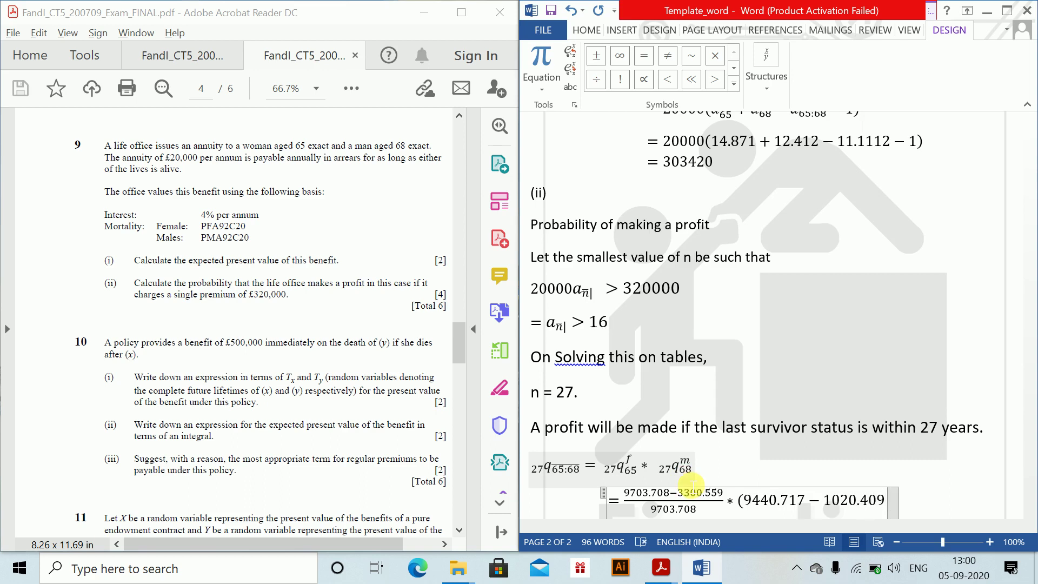
{"action": "type", "text": ")/(9"}
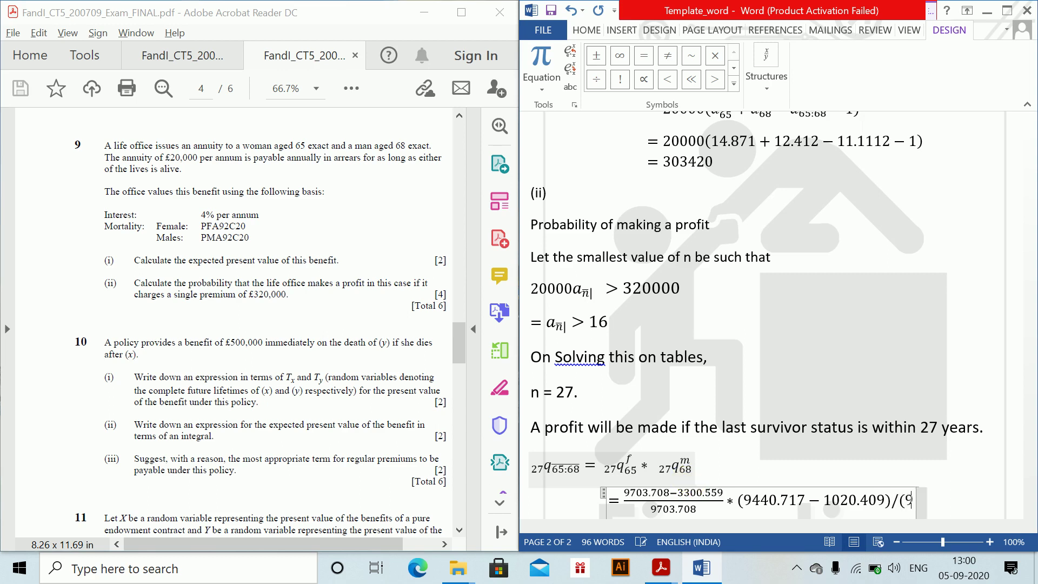
{"action": "type", "text": "440."}
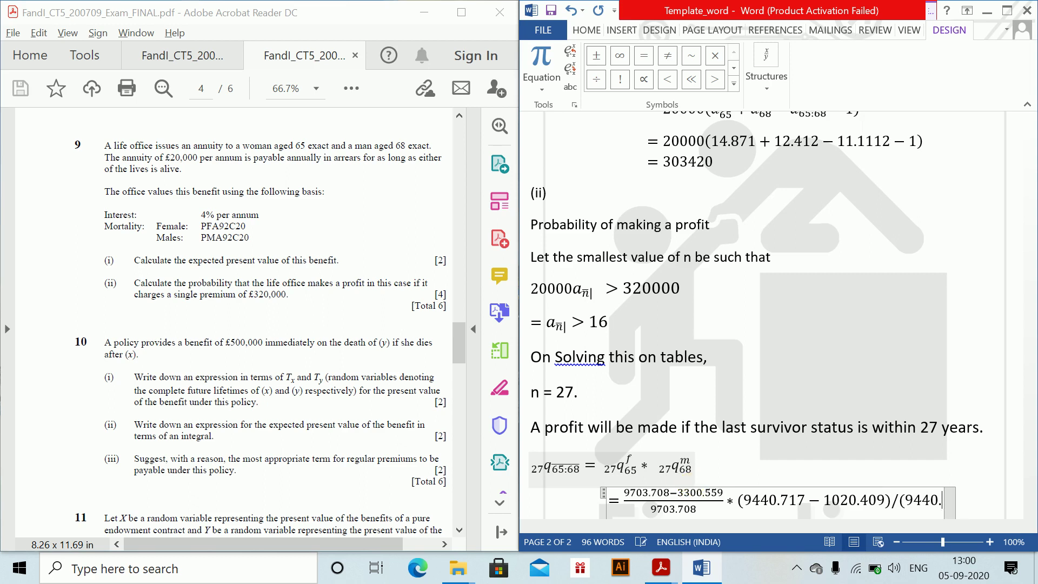
{"action": "type", "text": "717)"}
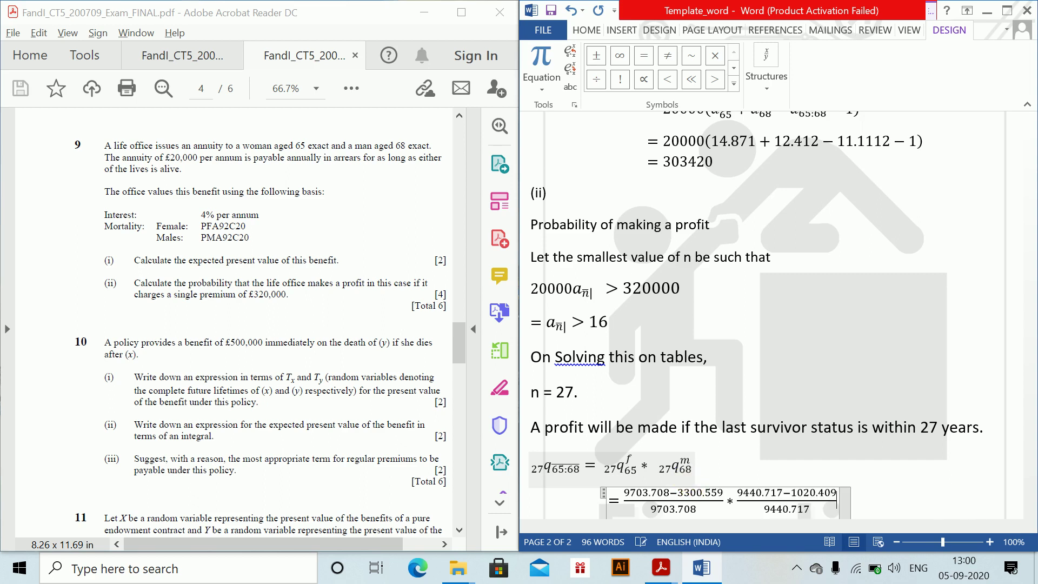
Step: Complete the product of fractions with the result = 0.5885 and start a new line below it
{"action": "type", "text": " ="}
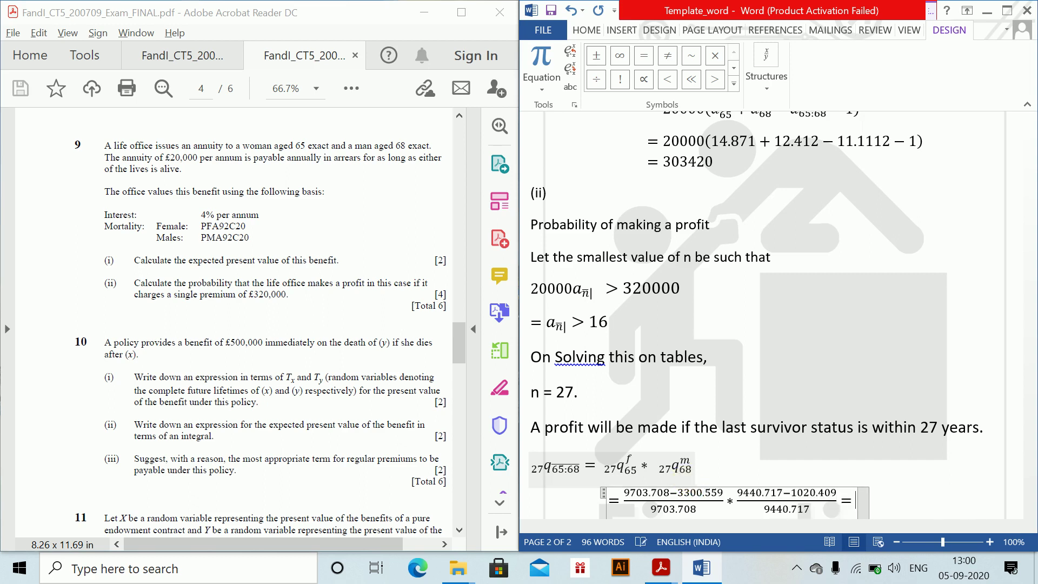
{"action": "type", "text": "0.588"}
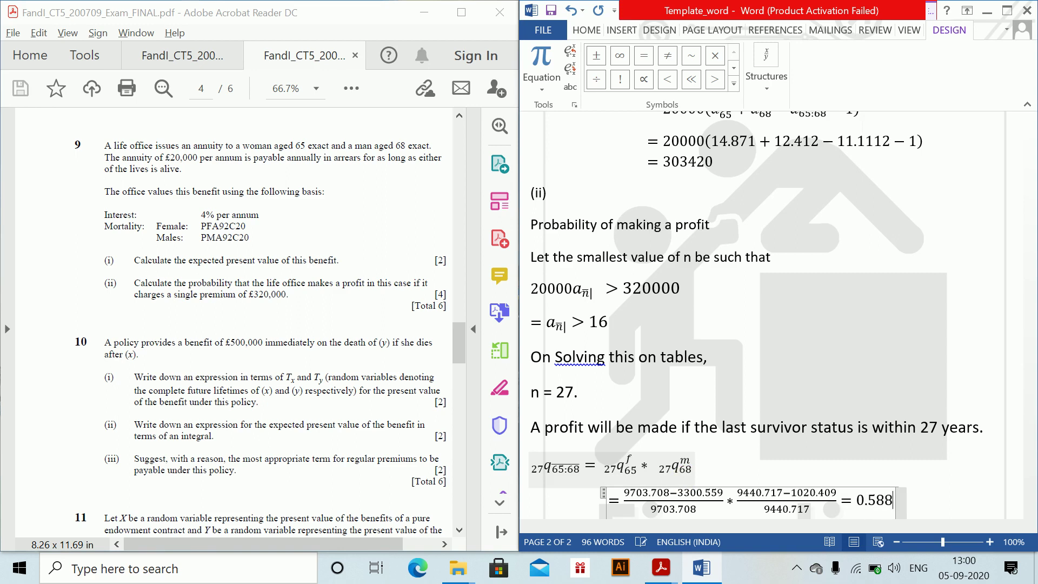
{"action": "type", "text": "5"}
{"action": "key", "text": "Return"}
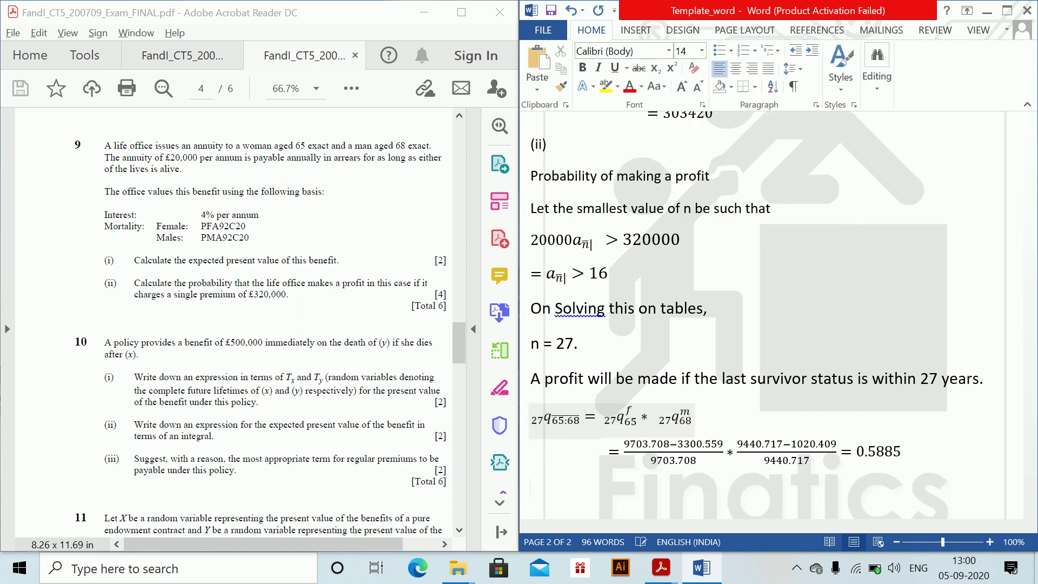